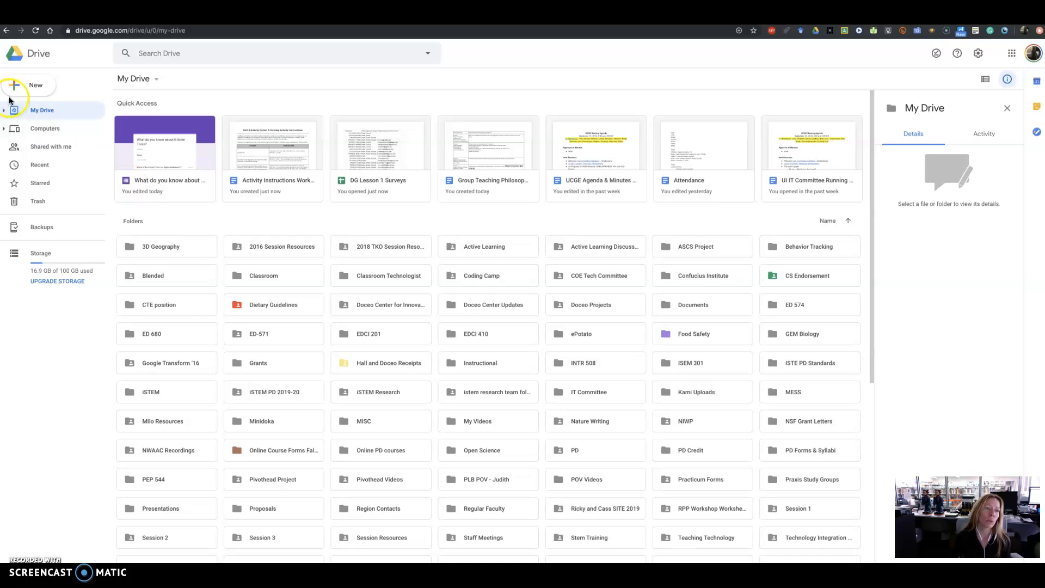
Step: Start a Google Form from a template and look through the template gallery down to the Education section
{"action": "left_click", "coordinate": [24, 89]}
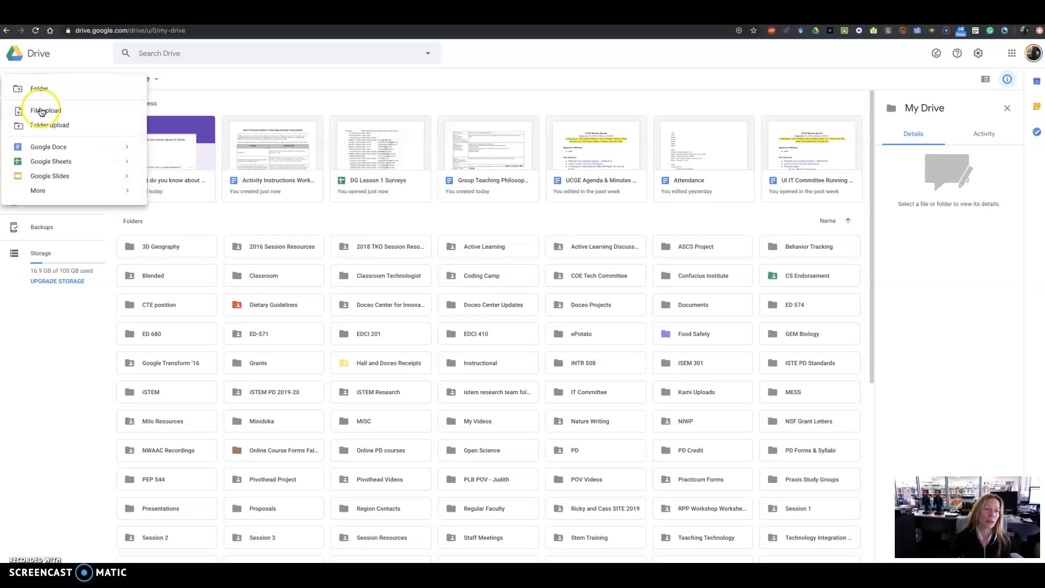
{"action": "mouse_move", "coordinate": [61, 191]}
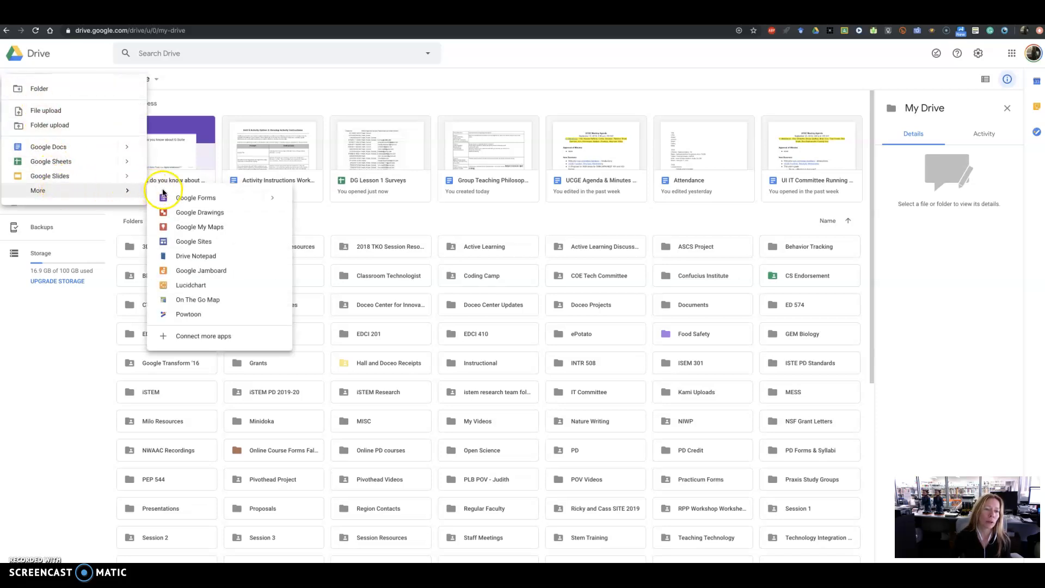
{"action": "left_click", "coordinate": [272, 199]}
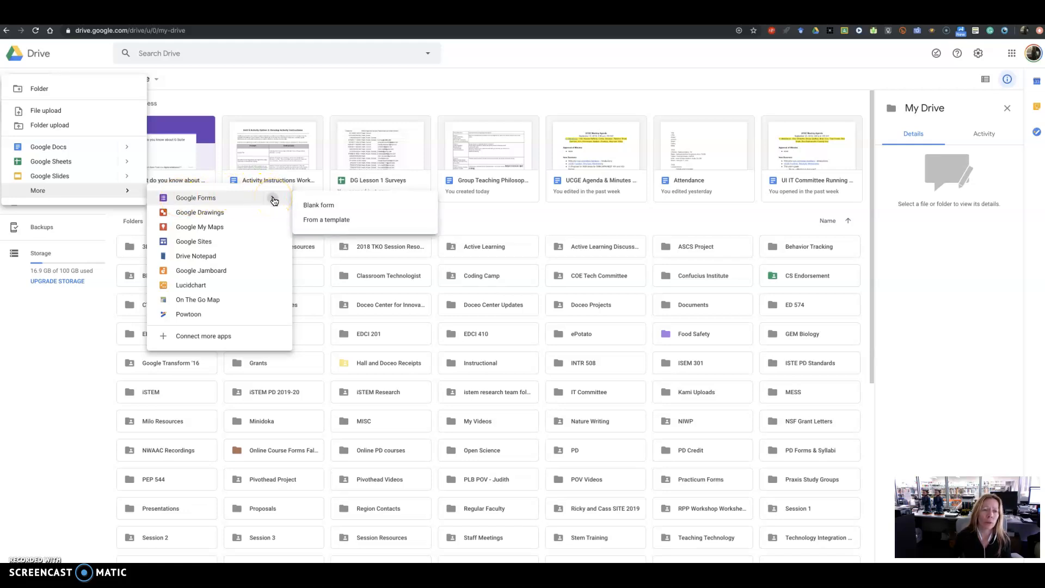
{"action": "left_click", "coordinate": [324, 222]}
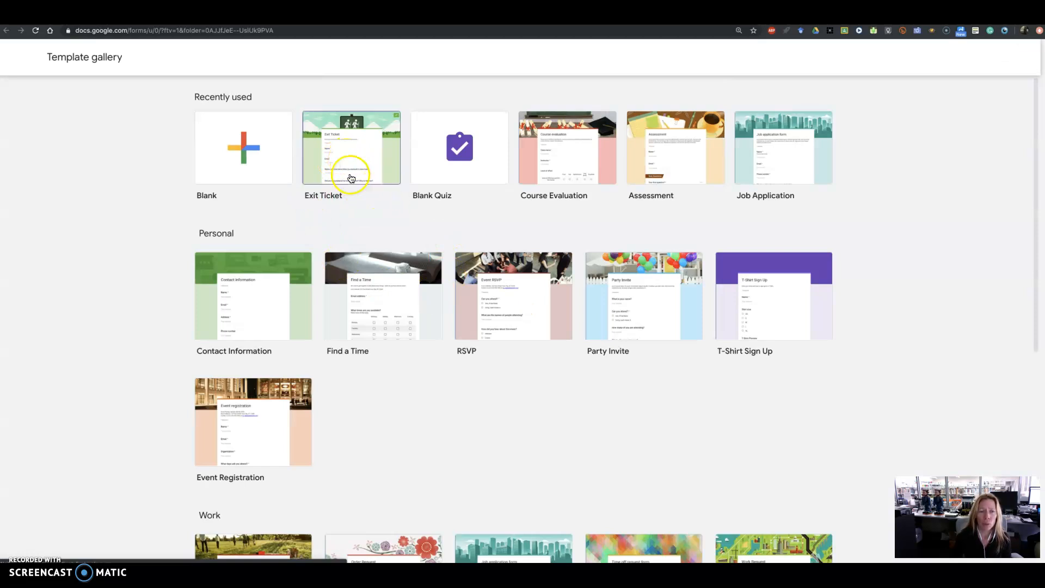
{"action": "scroll", "coordinate": [373, 320], "scroll_direction": "down", "scroll_amount": 7}
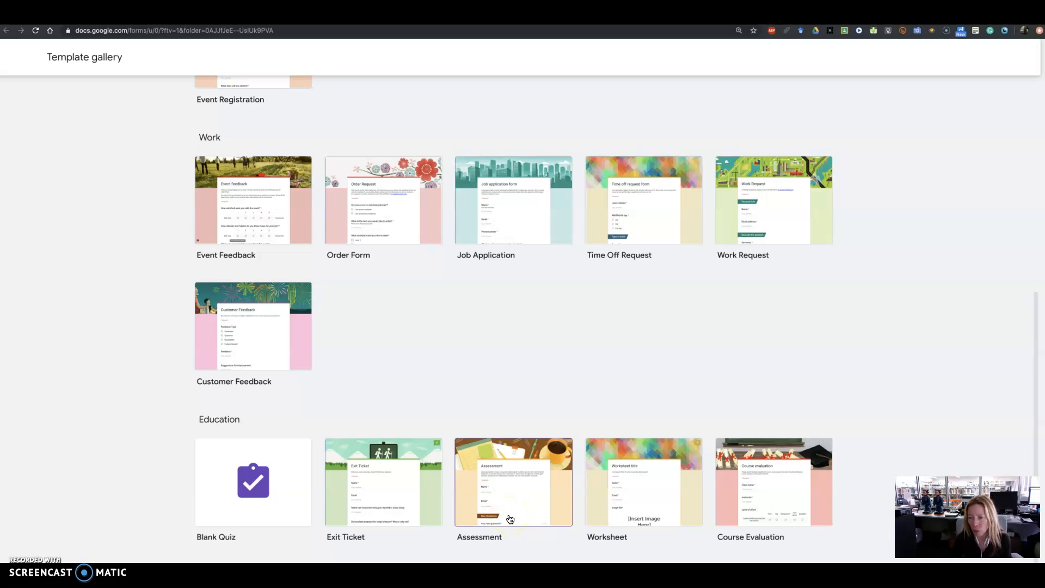
{"action": "left_click", "coordinate": [490, 432]}
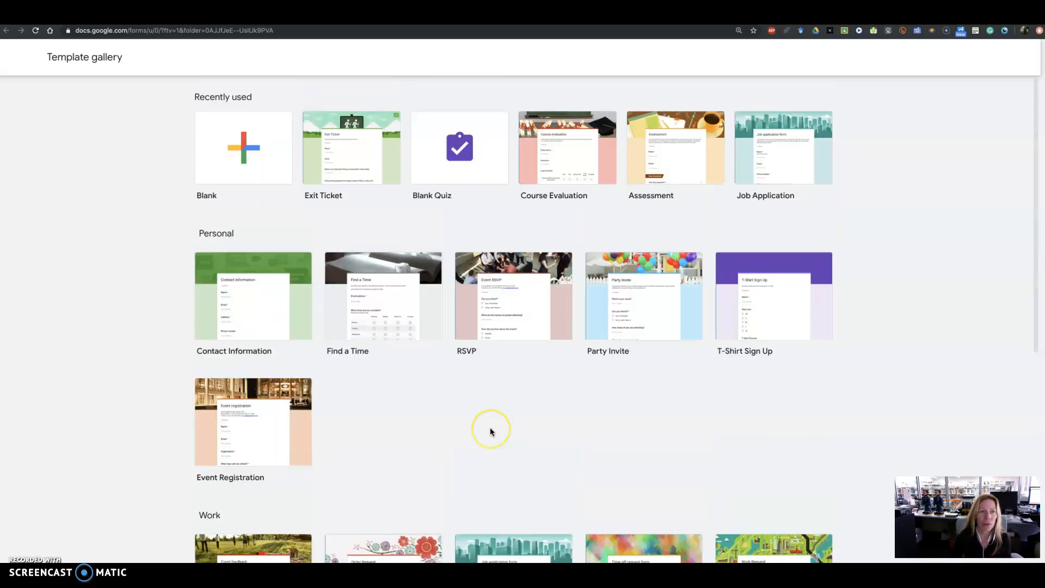
Step: Open the form "What do you know about G Suite Tools?" and check its heading and file name
{"action": "left_click", "coordinate": [246, 154]}
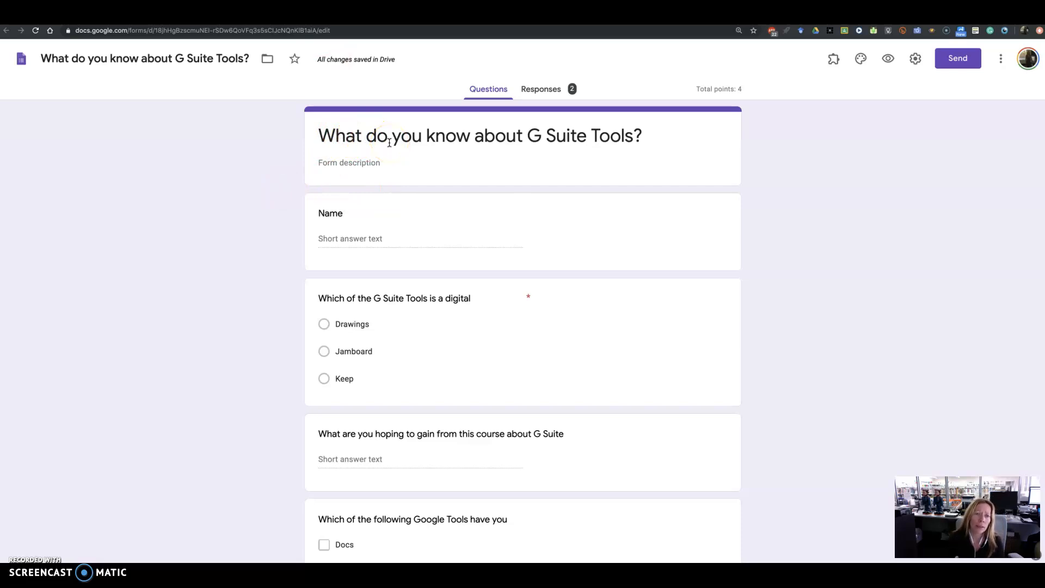
{"action": "left_click", "coordinate": [323, 136]}
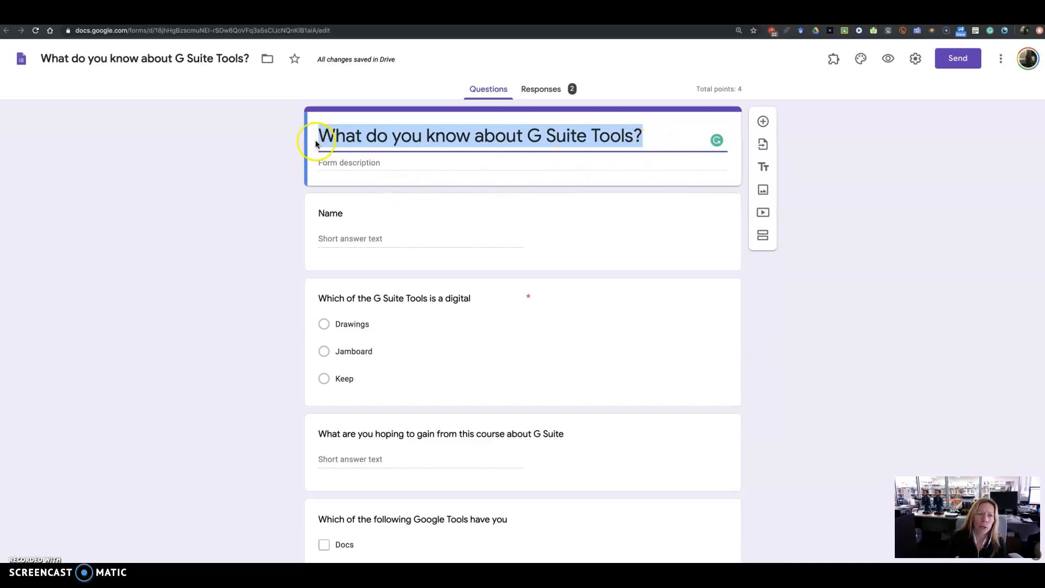
{"action": "left_click", "coordinate": [140, 58]}
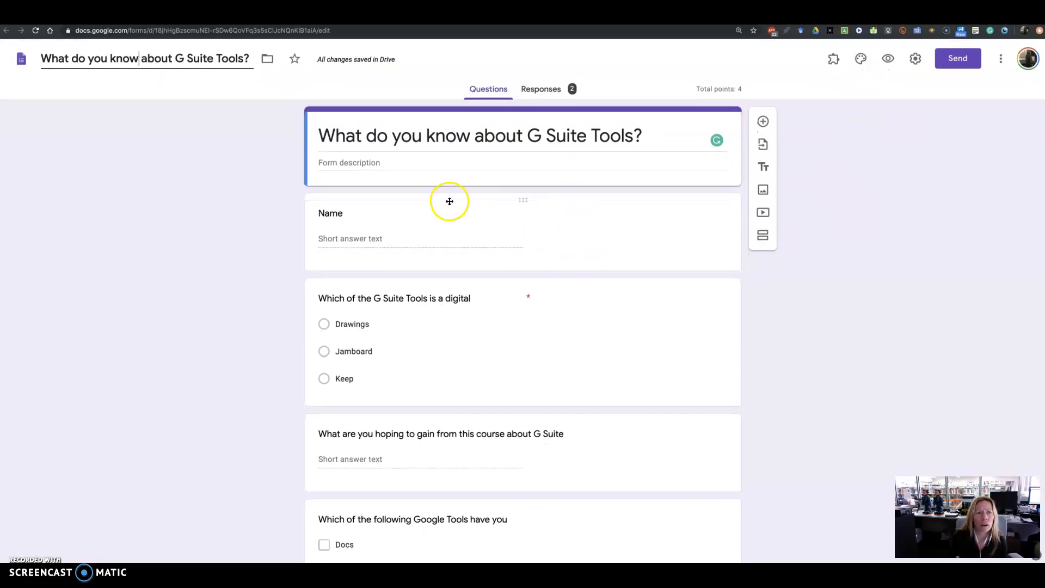
{"action": "left_click", "coordinate": [196, 18]}
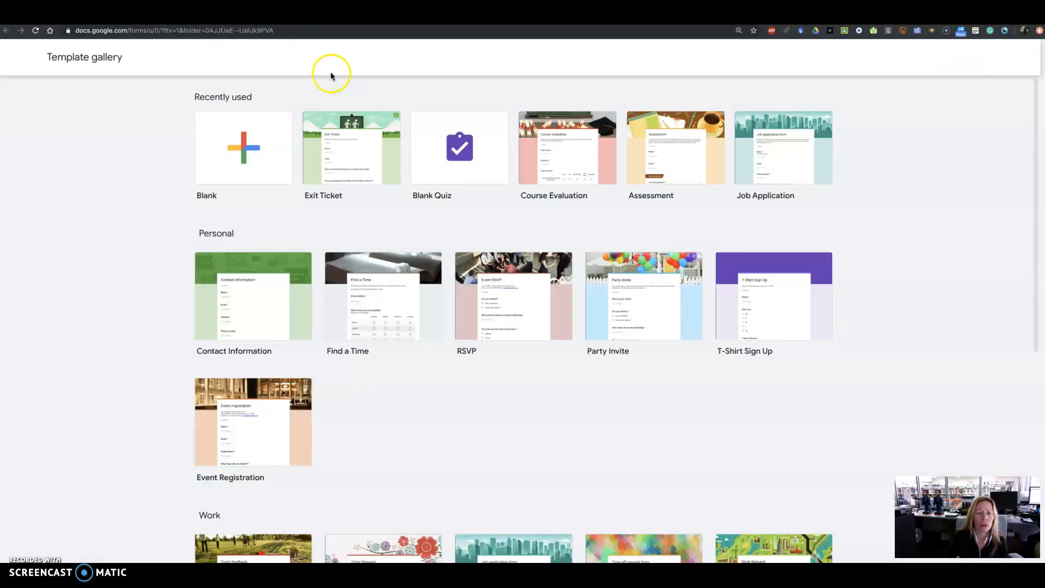
{"action": "left_click", "coordinate": [265, 16]}
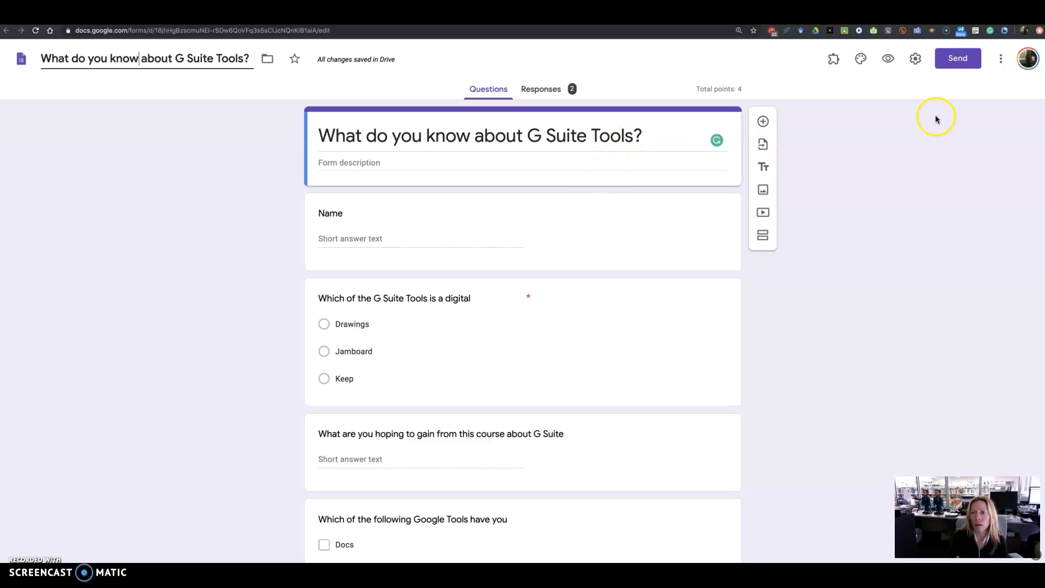
Step: Set the form's theme color to gray
{"action": "left_click", "coordinate": [860, 61]}
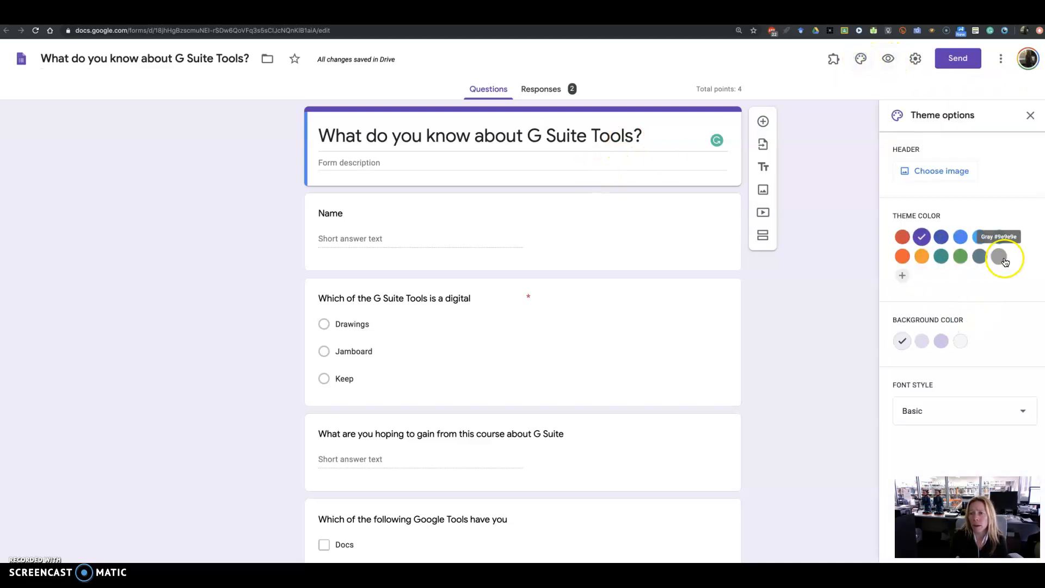
{"action": "left_click", "coordinate": [959, 254]}
{"action": "left_click", "coordinate": [1000, 257]}
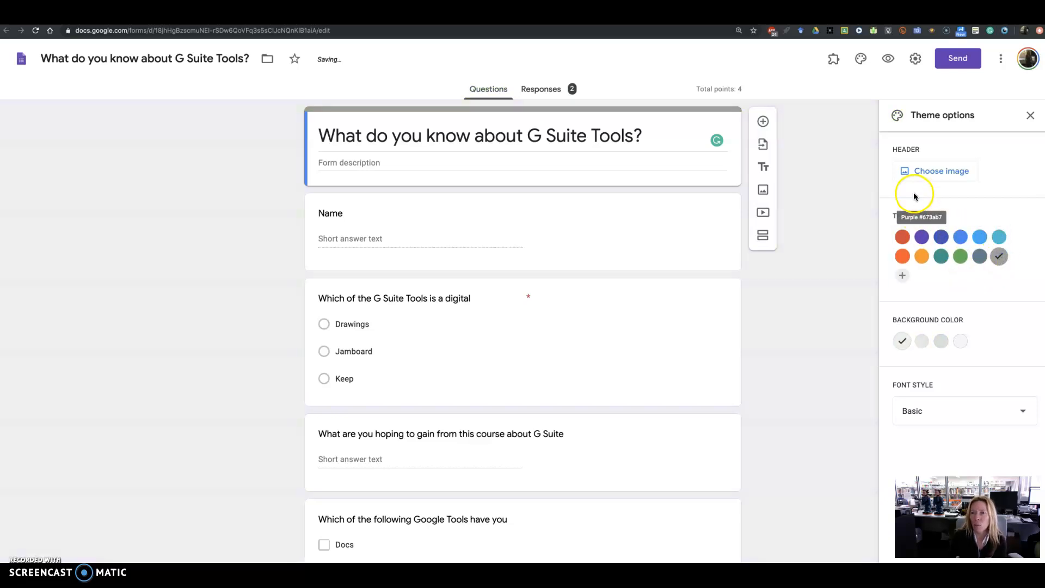
Step: Browse the Sports and games header images and apply the rocky stream photo from the Travel category as the form's header
{"action": "left_click", "coordinate": [910, 172]}
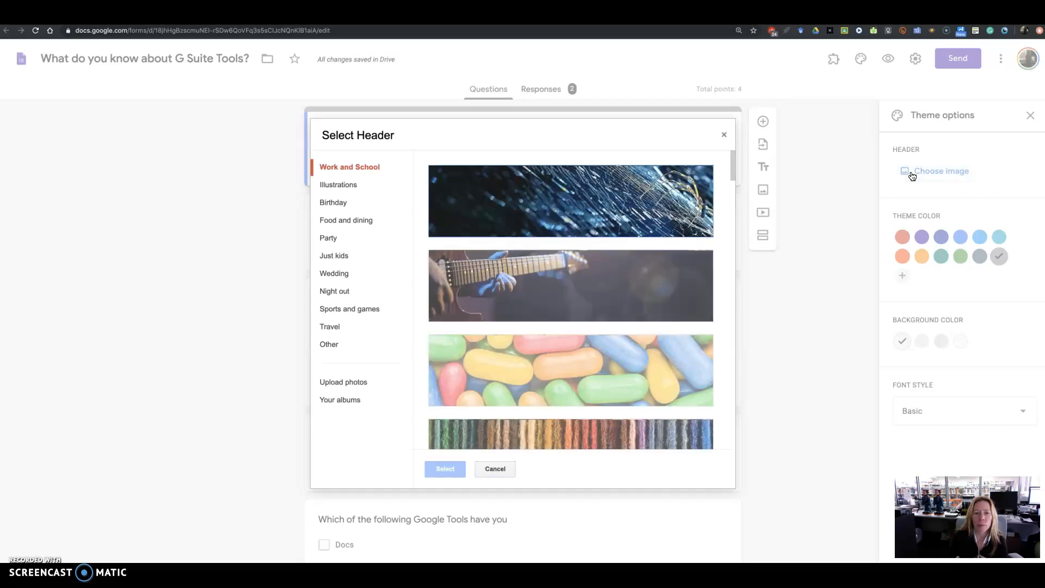
{"action": "left_click", "coordinate": [352, 312]}
{"action": "scroll", "coordinate": [534, 339], "scroll_direction": "down", "scroll_amount": 10}
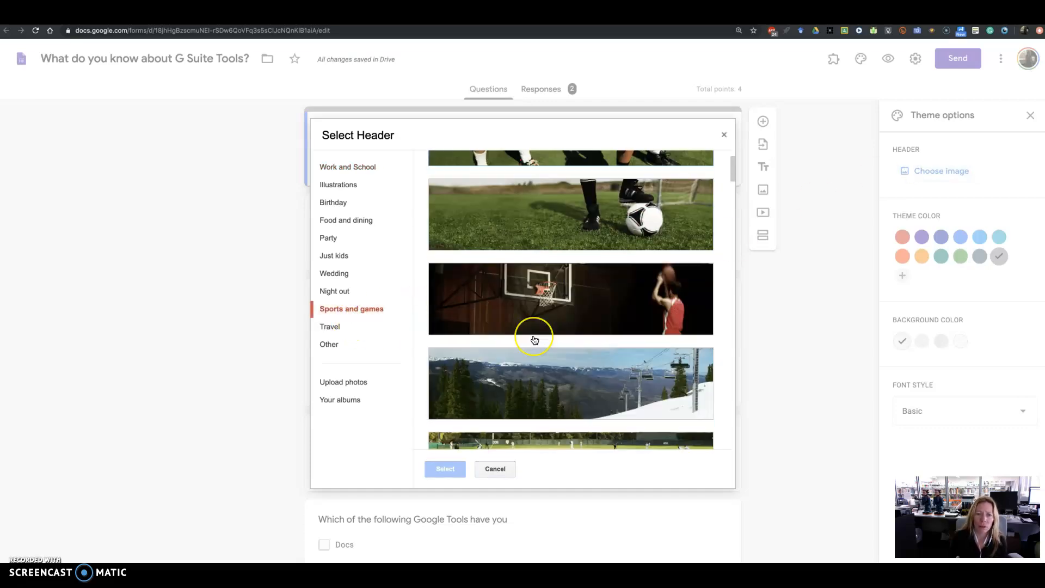
{"action": "scroll", "coordinate": [535, 339], "scroll_direction": "down", "scroll_amount": 20}
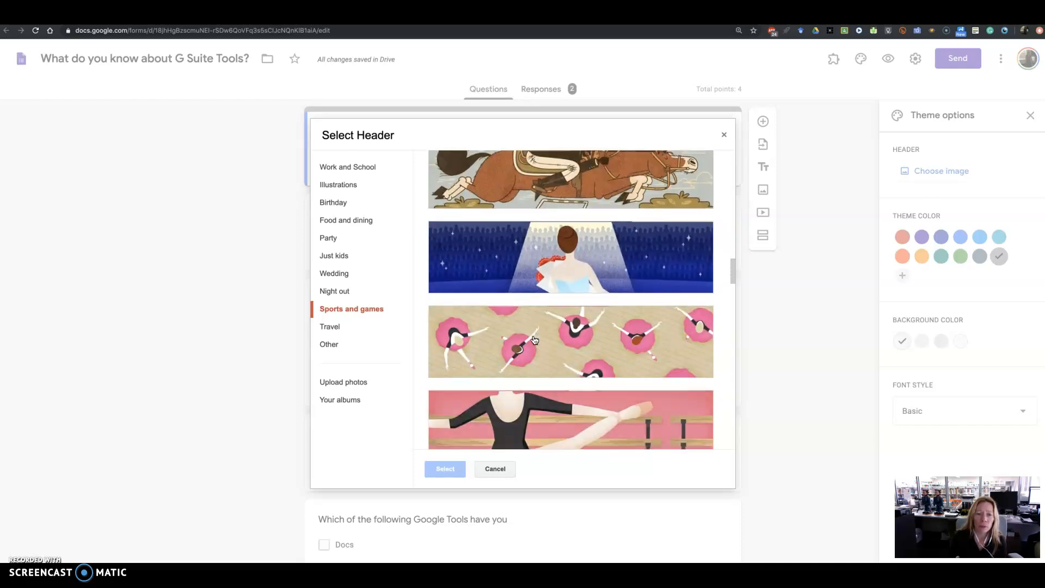
{"action": "scroll", "coordinate": [594, 341], "scroll_direction": "down", "scroll_amount": 20}
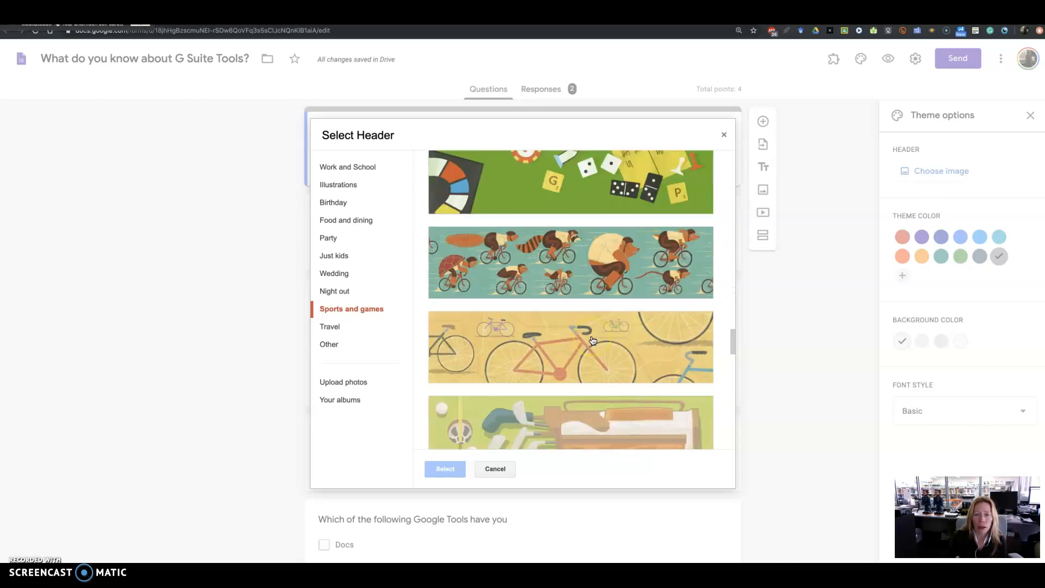
{"action": "scroll", "coordinate": [593, 340], "scroll_direction": "down", "scroll_amount": 15}
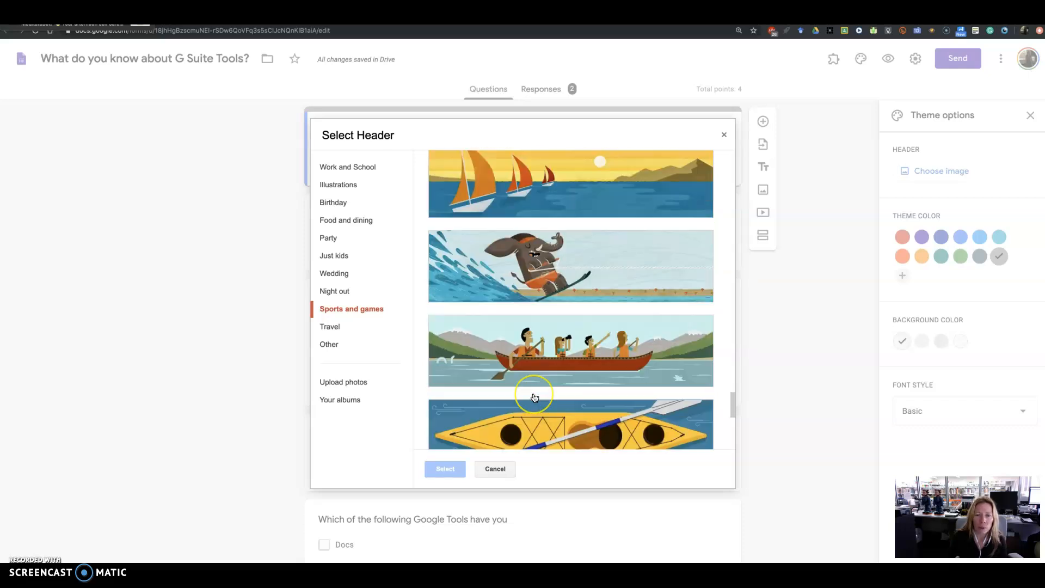
{"action": "scroll", "coordinate": [535, 397], "scroll_direction": "down", "scroll_amount": 3}
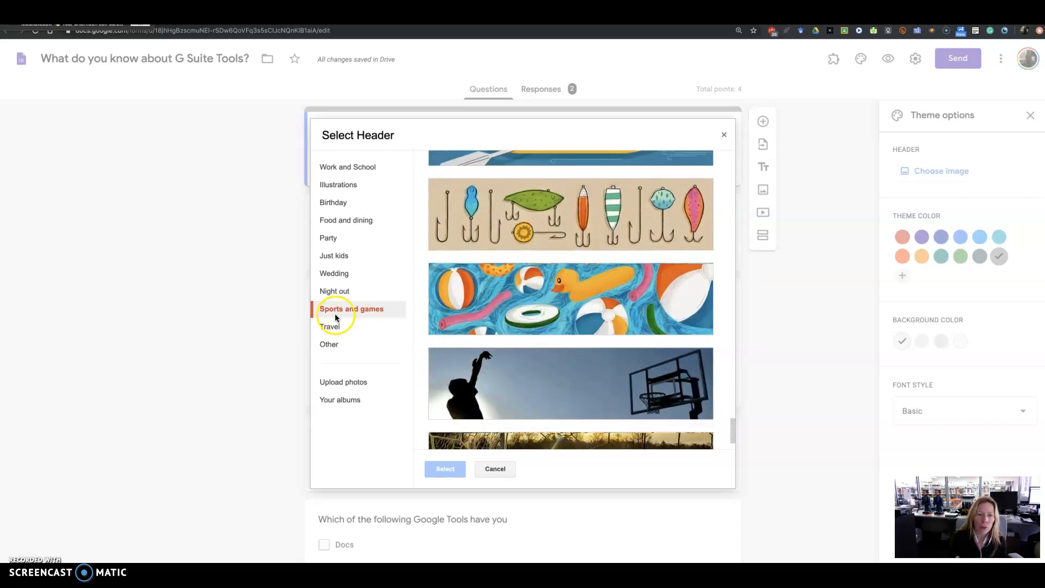
{"action": "left_click", "coordinate": [329, 326]}
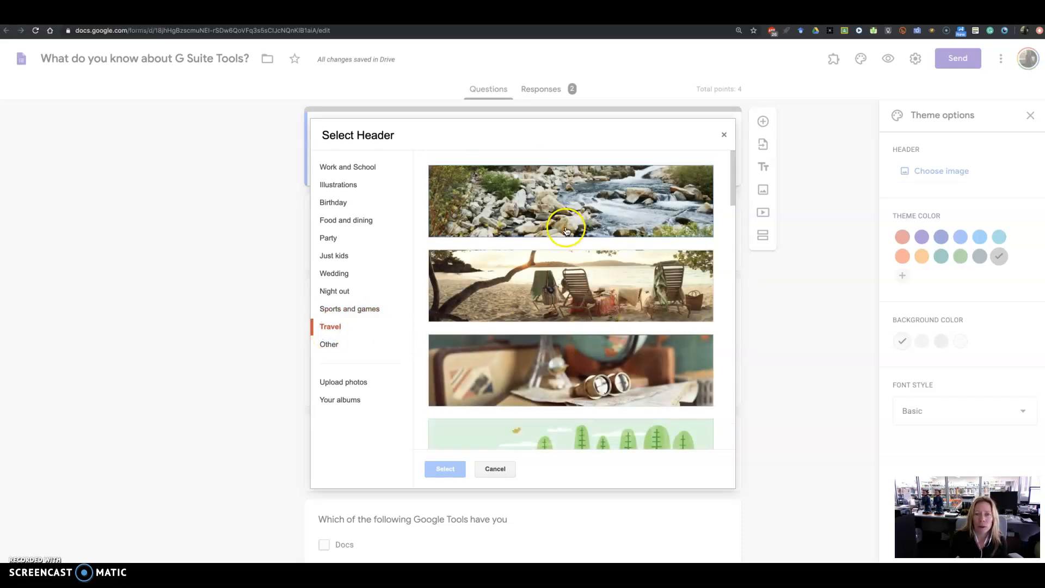
{"action": "left_click", "coordinate": [580, 218]}
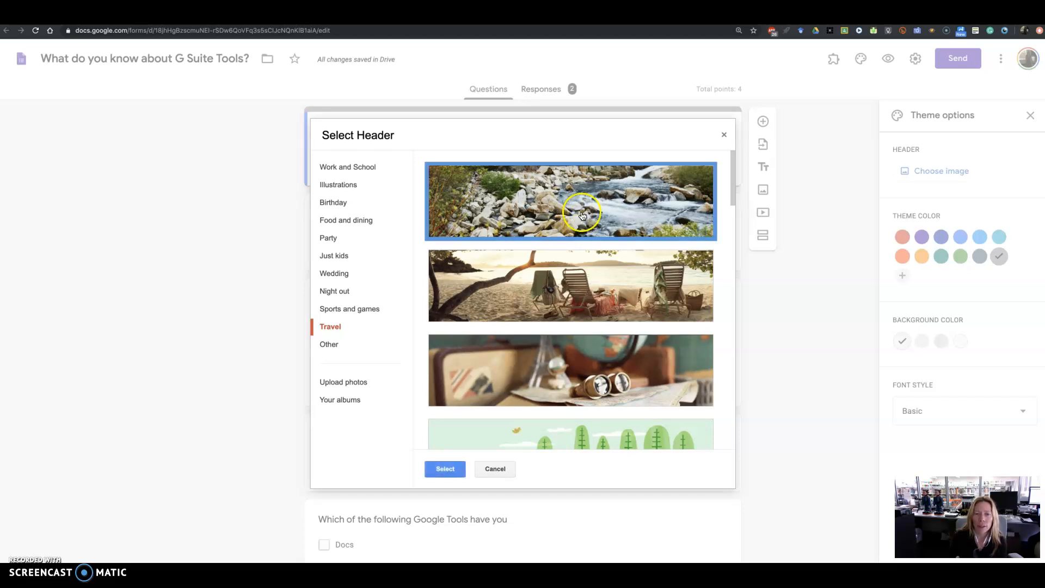
{"action": "left_click", "coordinate": [451, 470]}
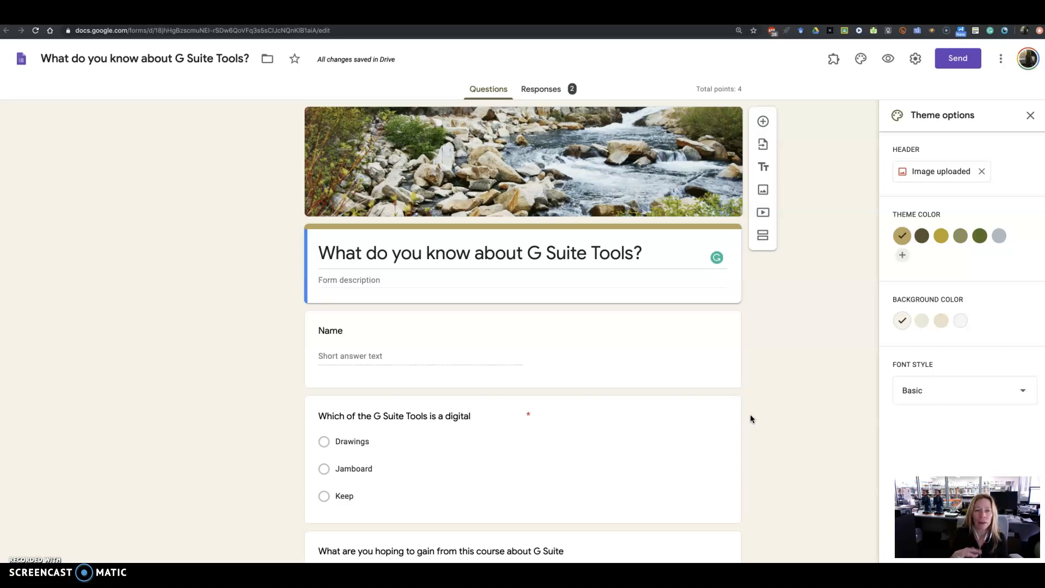
{"action": "left_click", "coordinate": [796, 383]}
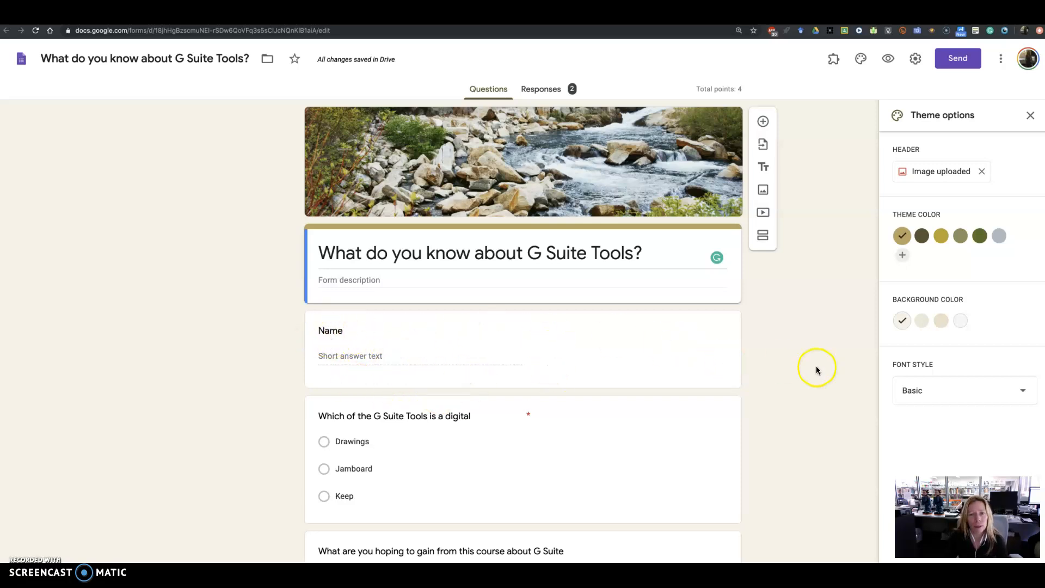
{"action": "scroll", "coordinate": [825, 399], "scroll_direction": "down", "scroll_amount": 2}
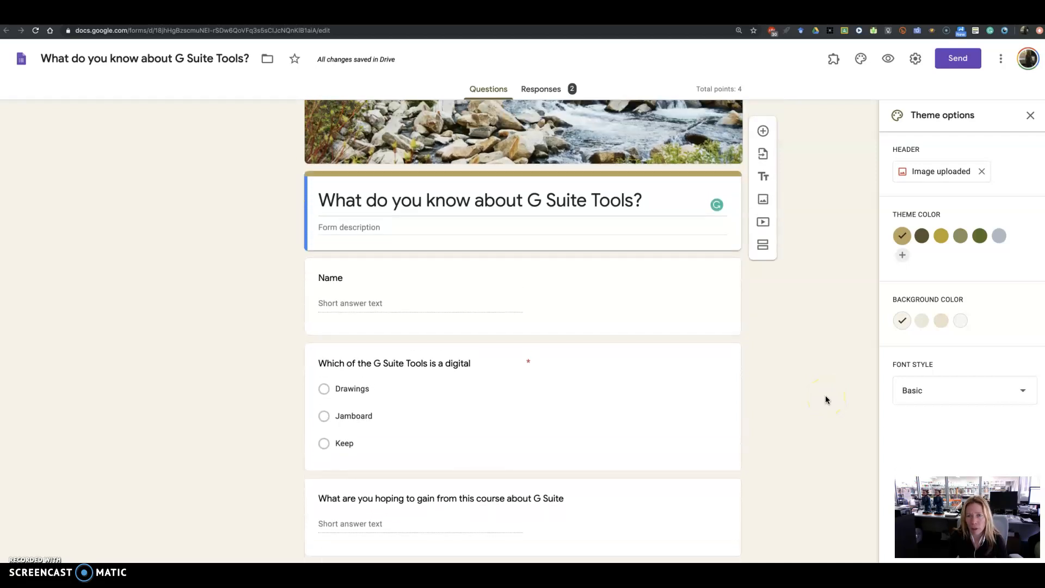
{"action": "scroll", "coordinate": [825, 399], "scroll_direction": "up", "scroll_amount": 2}
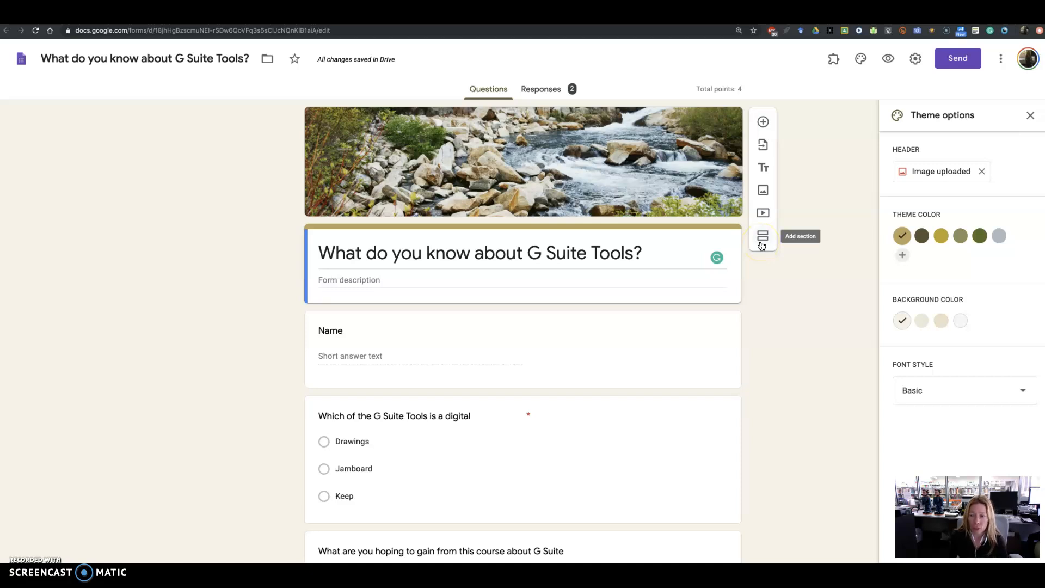
Step: Select the digital whiteboard question and review the question types available for it
{"action": "scroll", "coordinate": [653, 327], "scroll_direction": "down", "scroll_amount": 4}
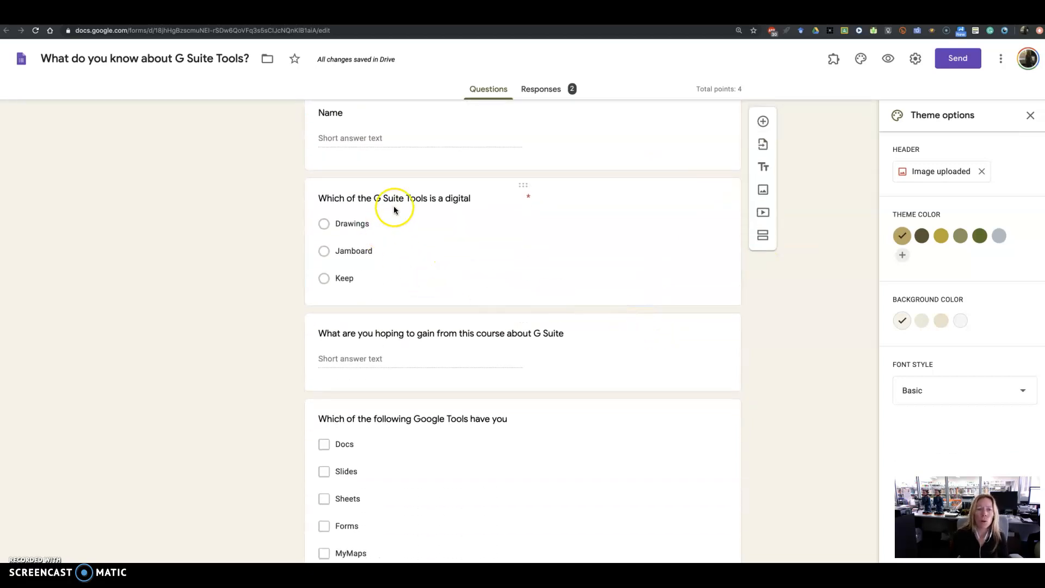
{"action": "left_click", "coordinate": [396, 200]}
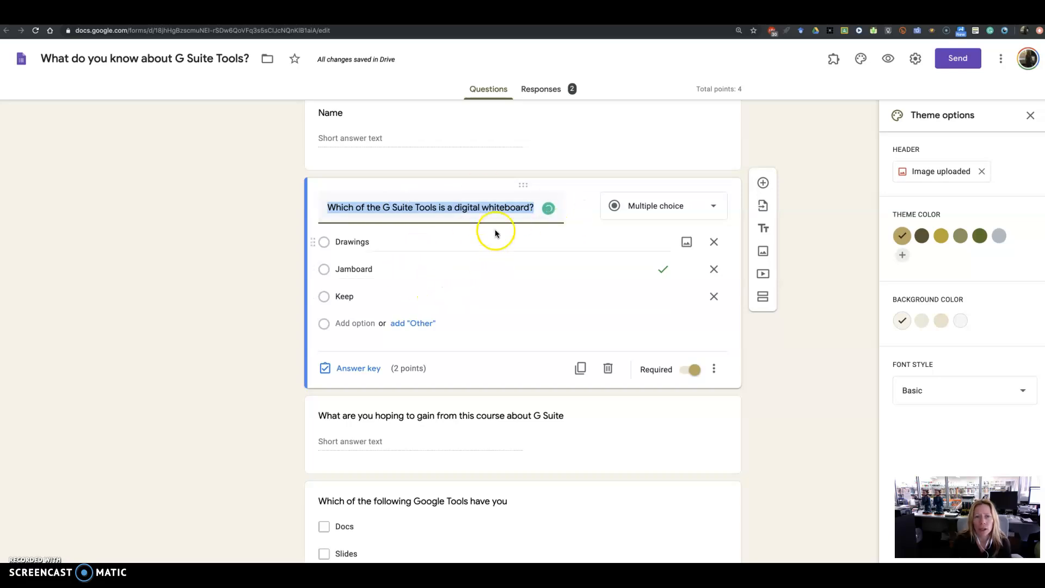
{"action": "left_click", "coordinate": [713, 206]}
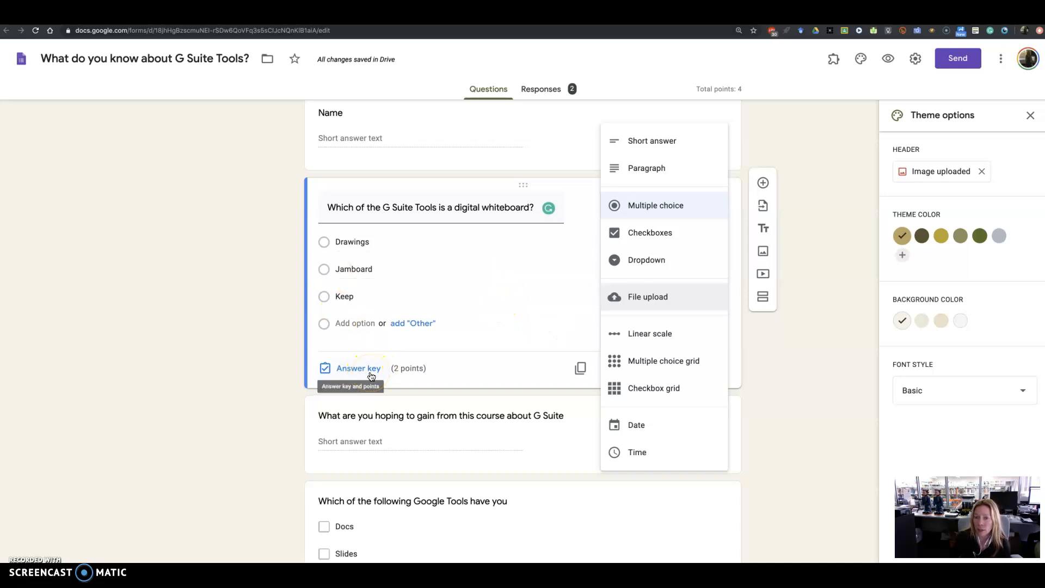
{"action": "left_click", "coordinate": [807, 254]}
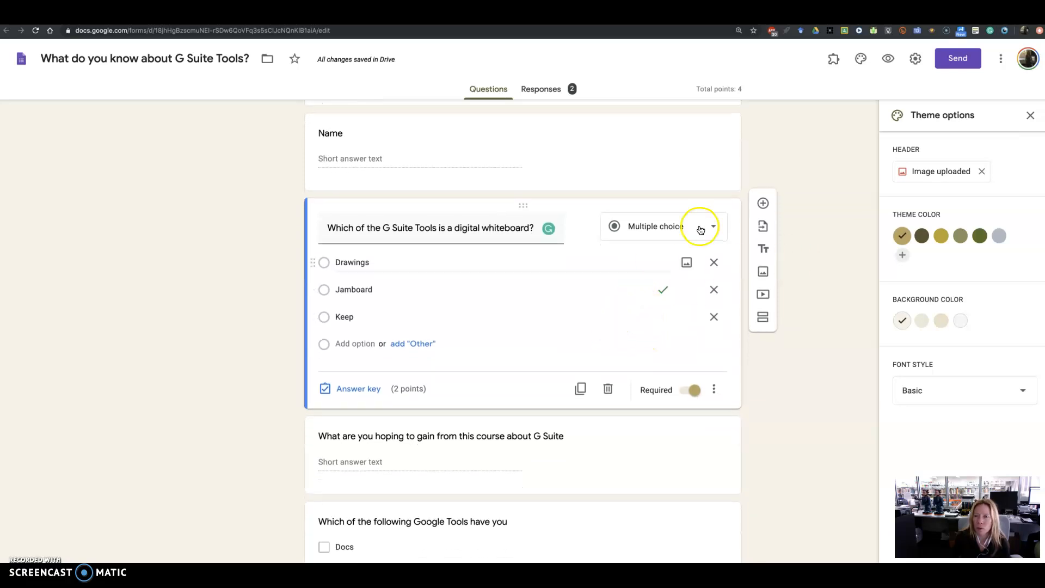
Step: Review the quiz options in the form's settings, including grade release and what respondents can see, and save the settings
{"action": "left_click", "coordinate": [915, 59]}
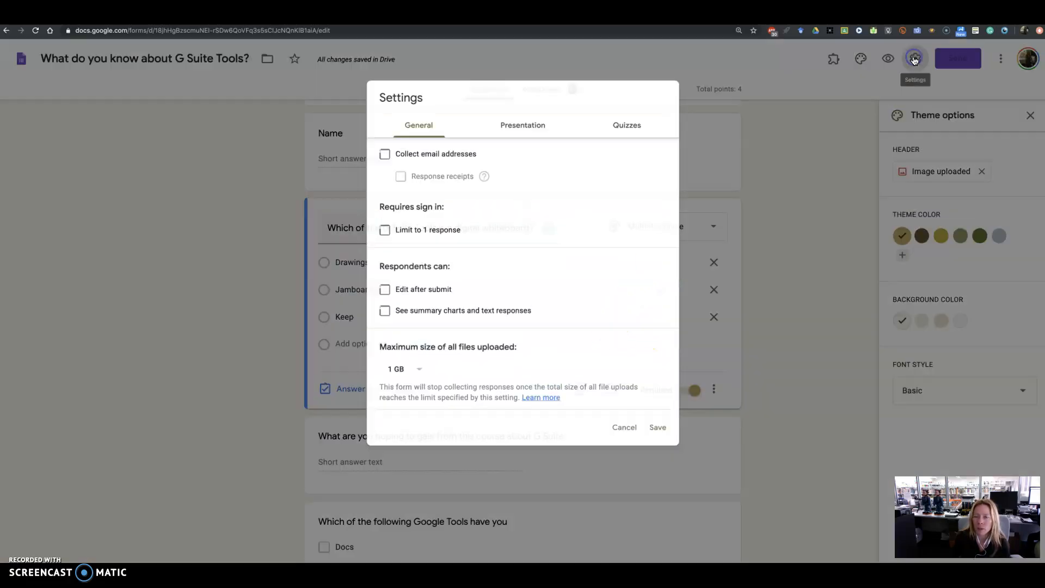
{"action": "left_click", "coordinate": [635, 117]}
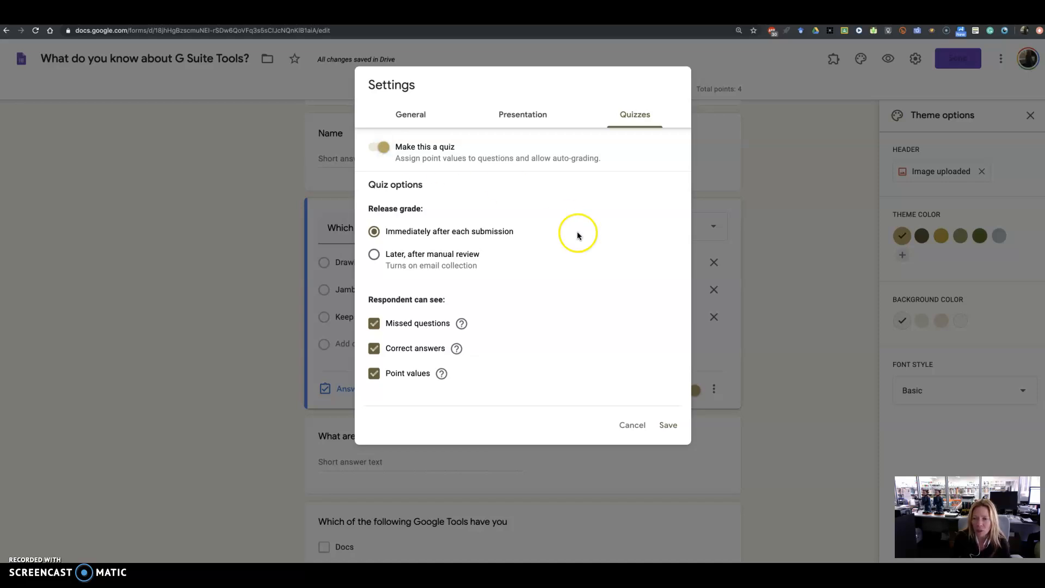
{"action": "left_click", "coordinate": [665, 428]}
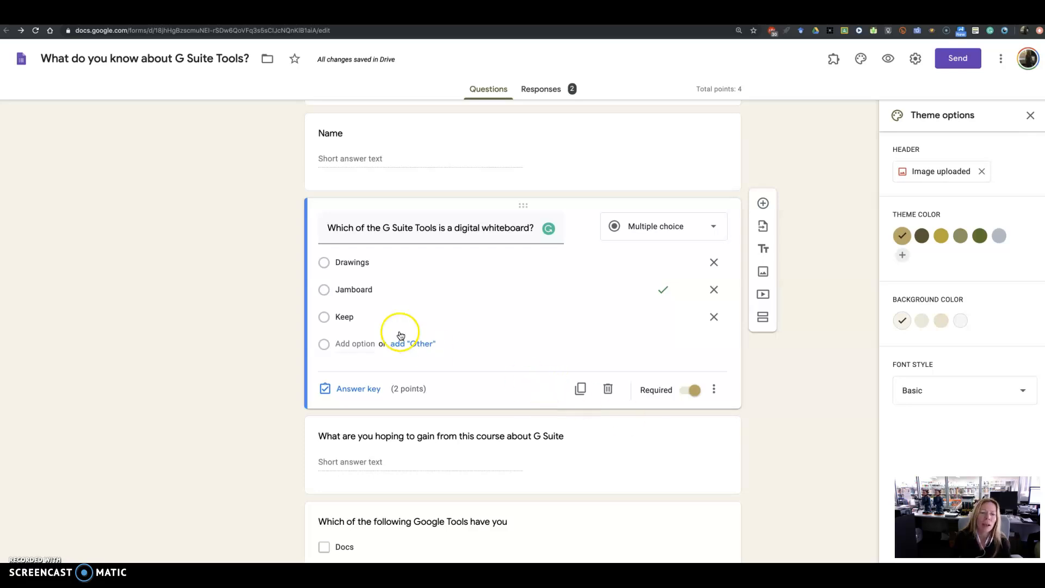
Step: Review the answer key of the digital whiteboard question, and open the disability percentage question for editing
{"action": "left_click", "coordinate": [363, 390]}
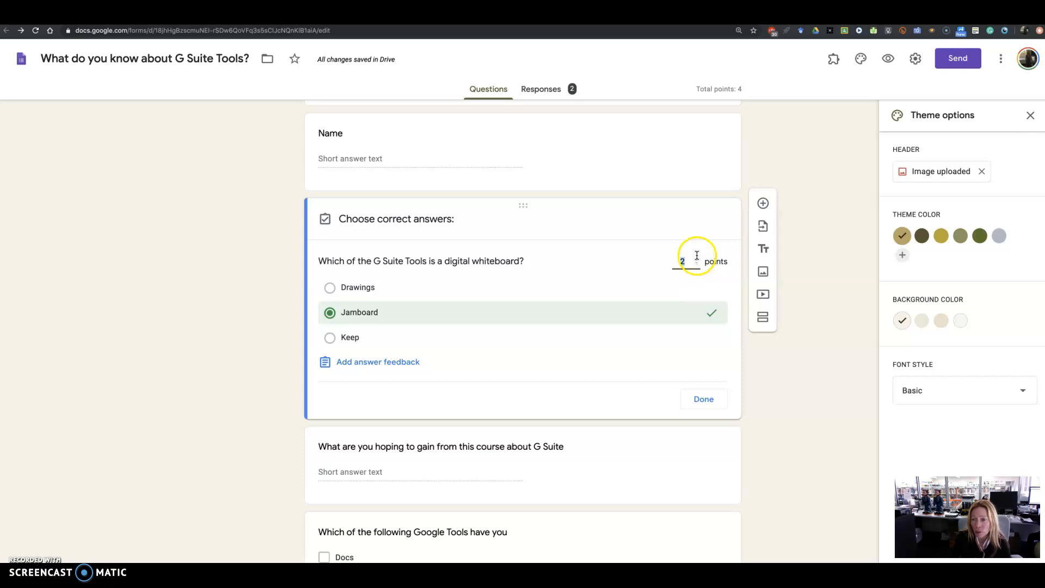
{"action": "scroll", "coordinate": [636, 363], "scroll_direction": "down", "scroll_amount": 10}
{"action": "scroll", "coordinate": [636, 363], "scroll_direction": "down", "scroll_amount": 20}
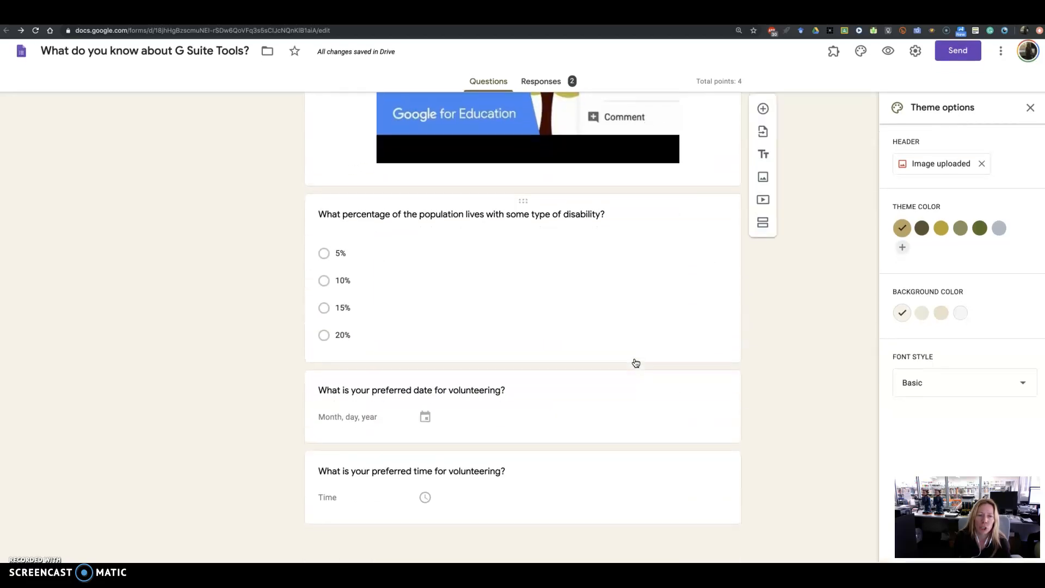
{"action": "left_click", "coordinate": [371, 340]}
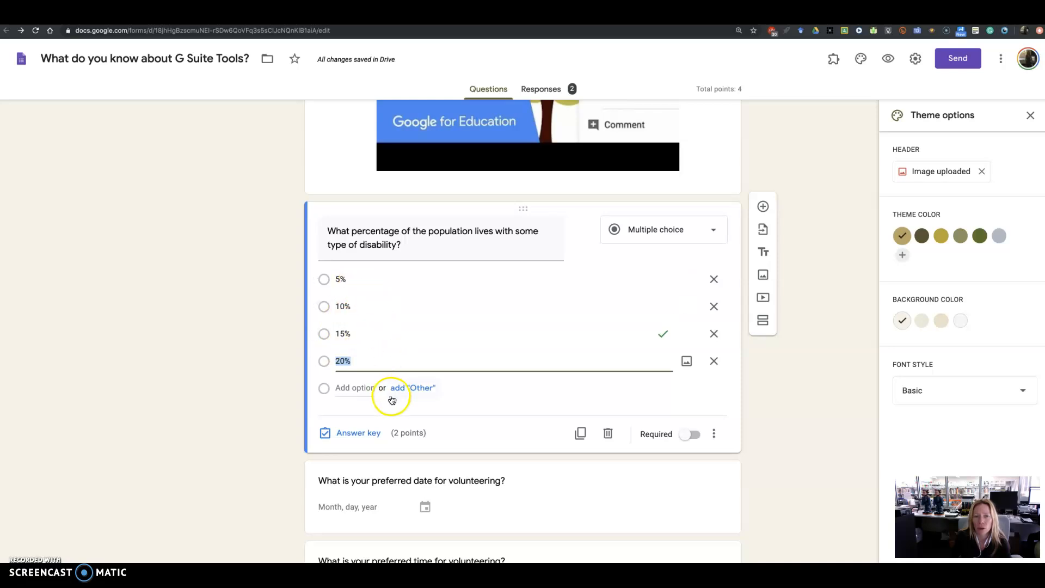
Step: Select the question about what respondents hope to gain from the course and examine its short-answer format
{"action": "left_click", "coordinate": [823, 355]}
{"action": "scroll", "coordinate": [593, 276], "scroll_direction": "up", "scroll_amount": 20}
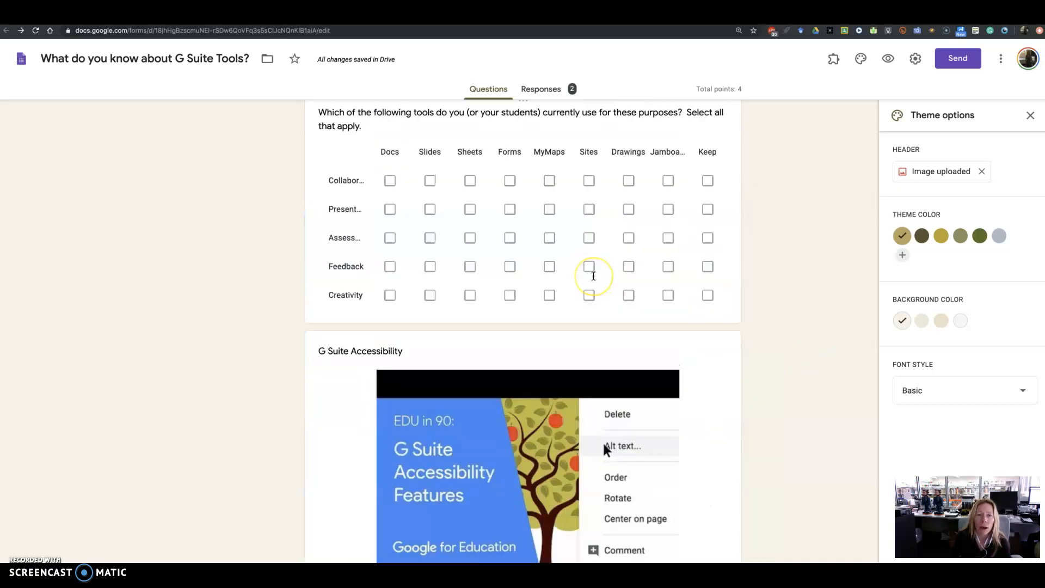
{"action": "scroll", "coordinate": [594, 275], "scroll_direction": "up", "scroll_amount": 10}
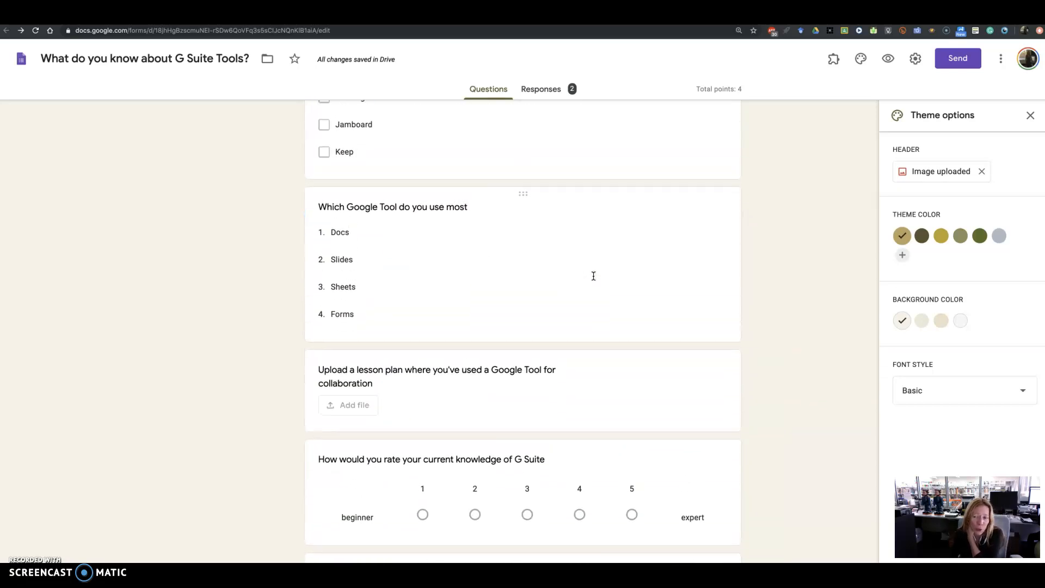
{"action": "scroll", "coordinate": [593, 276], "scroll_direction": "up", "scroll_amount": 1}
{"action": "left_click", "coordinate": [500, 385]}
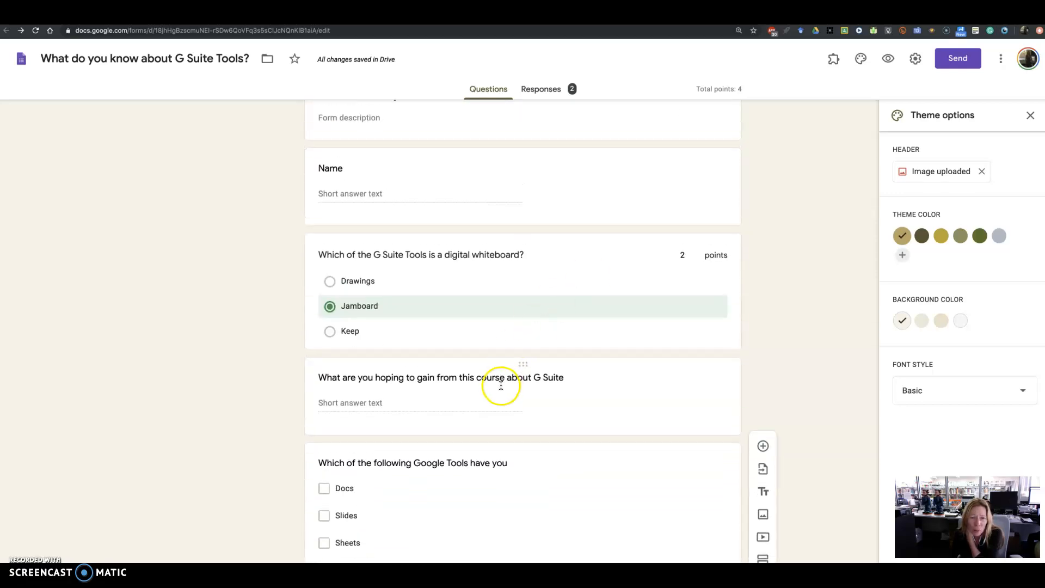
{"action": "left_click", "coordinate": [454, 407]}
{"action": "scroll", "coordinate": [470, 414], "scroll_direction": "up", "scroll_amount": 1}
{"action": "scroll", "coordinate": [462, 400], "scroll_direction": "down", "scroll_amount": 1}
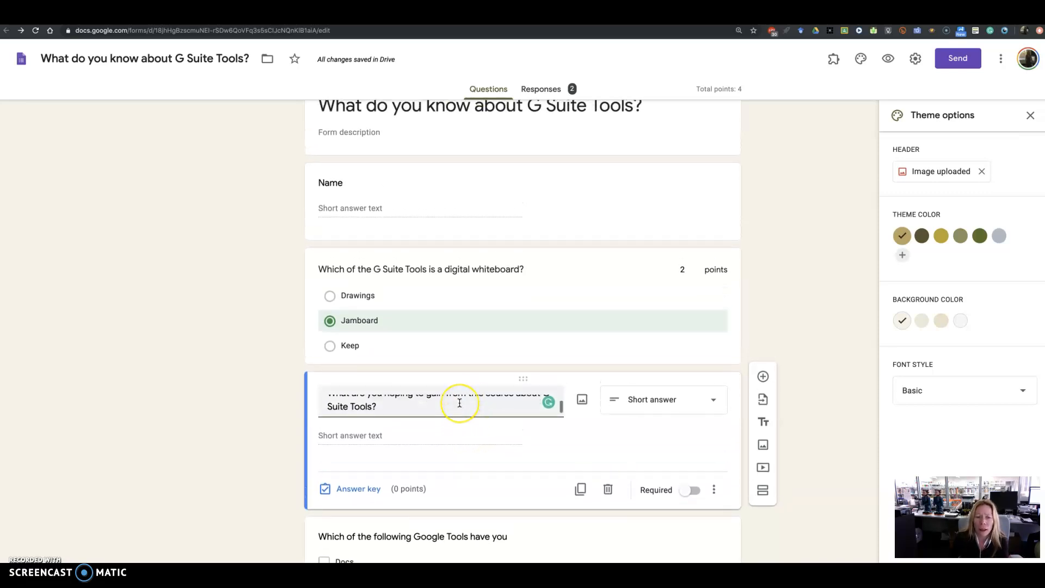
{"action": "scroll", "coordinate": [459, 401], "scroll_direction": "up", "scroll_amount": 1}
{"action": "scroll", "coordinate": [452, 405], "scroll_direction": "down", "scroll_amount": 1}
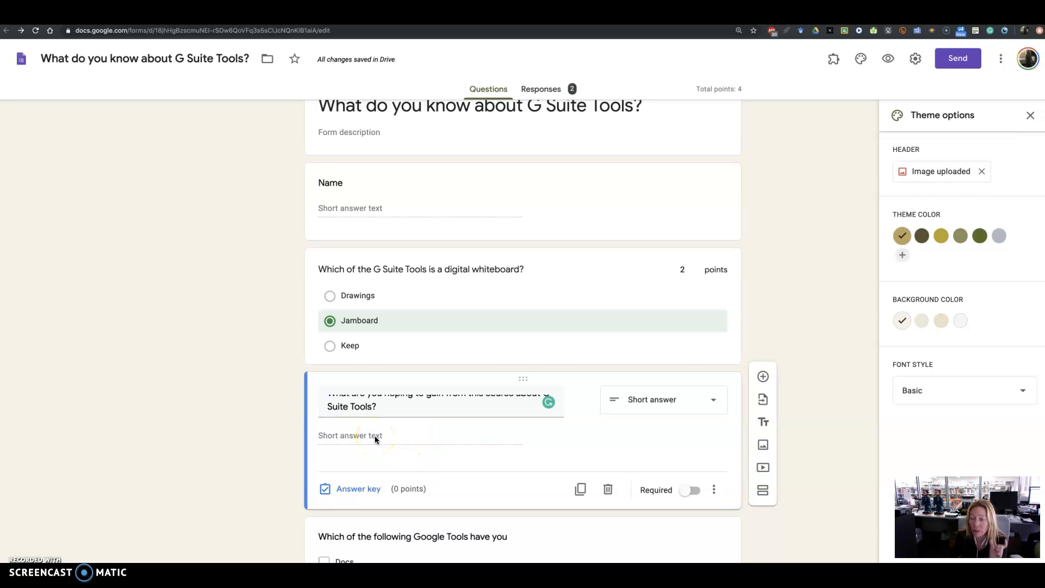
Step: Try adding a correct answer to the answer key of the course expectations question, remove it, and close the answer key
{"action": "left_click", "coordinate": [361, 489]}
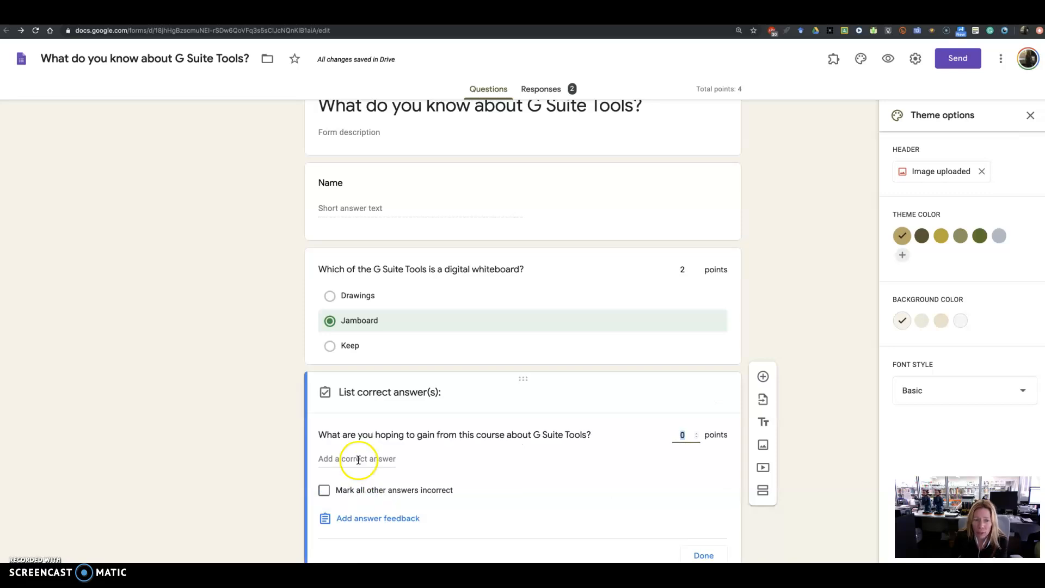
{"action": "left_click", "coordinate": [358, 458]}
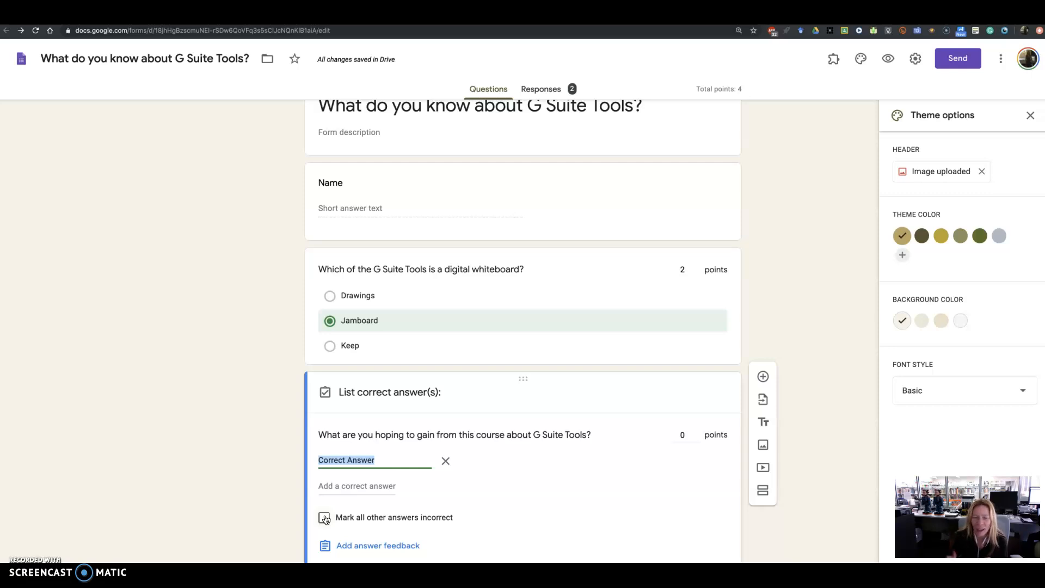
{"action": "scroll", "coordinate": [527, 510], "scroll_direction": "down", "scroll_amount": 1}
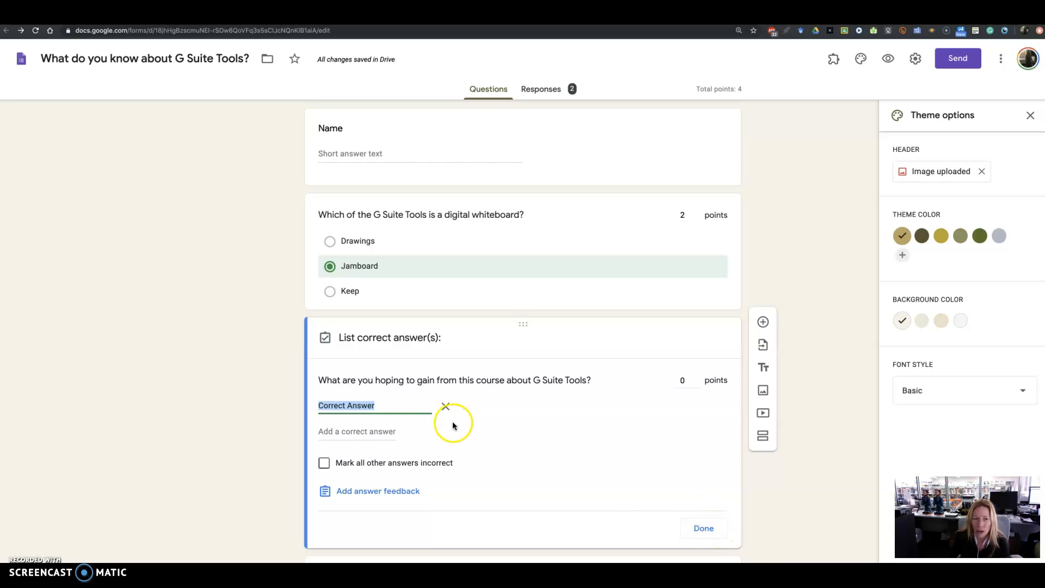
{"action": "left_click", "coordinate": [445, 406]}
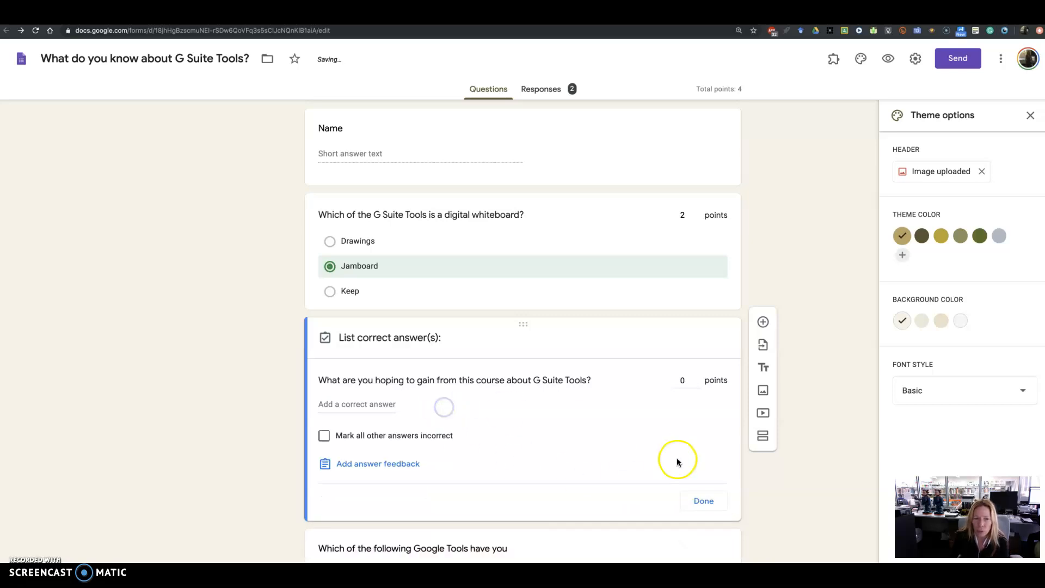
{"action": "left_click", "coordinate": [712, 508]}
Step: Select the question about which Google Tools respondents have used and examine its checkboxes format
{"action": "scroll", "coordinate": [670, 513], "scroll_direction": "down", "scroll_amount": 5}
{"action": "scroll", "coordinate": [672, 516], "scroll_direction": "up", "scroll_amount": 5}
{"action": "scroll", "coordinate": [672, 516], "scroll_direction": "up", "scroll_amount": 3}
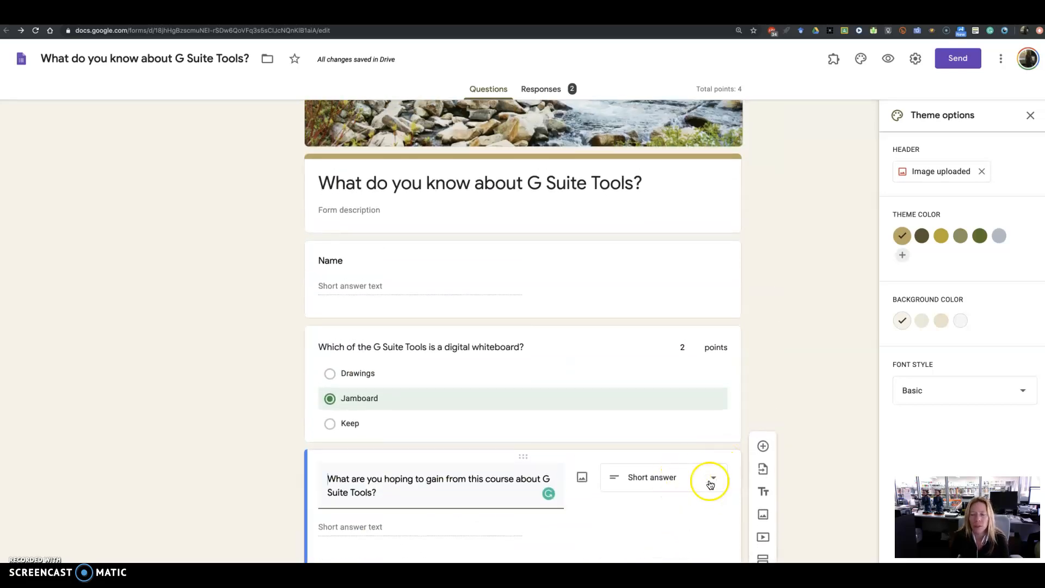
{"action": "scroll", "coordinate": [675, 508], "scroll_direction": "down", "scroll_amount": 2}
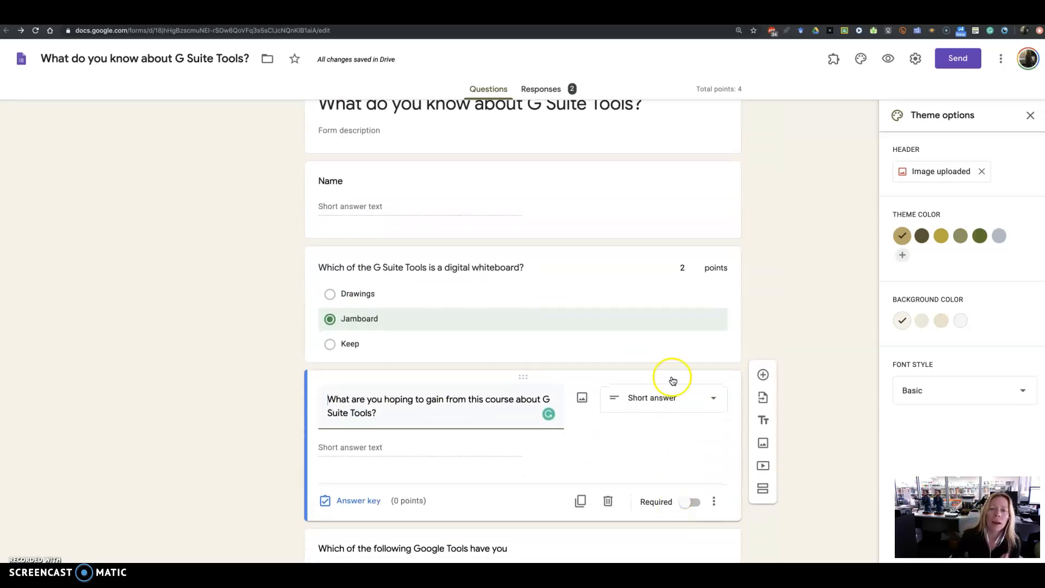
{"action": "scroll", "coordinate": [617, 411], "scroll_direction": "down", "scroll_amount": 8}
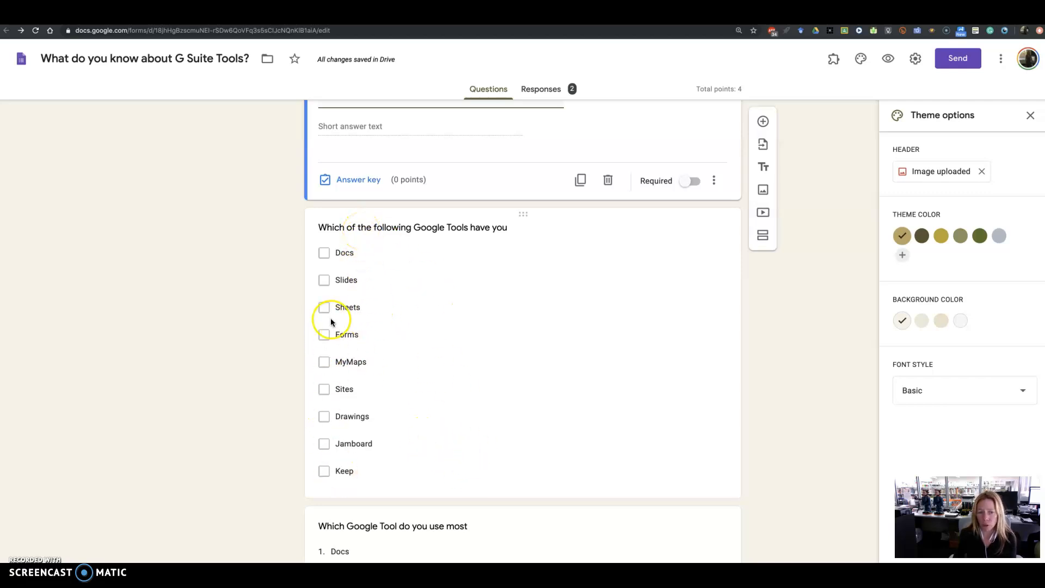
{"action": "scroll", "coordinate": [446, 485], "scroll_direction": "down", "scroll_amount": 5}
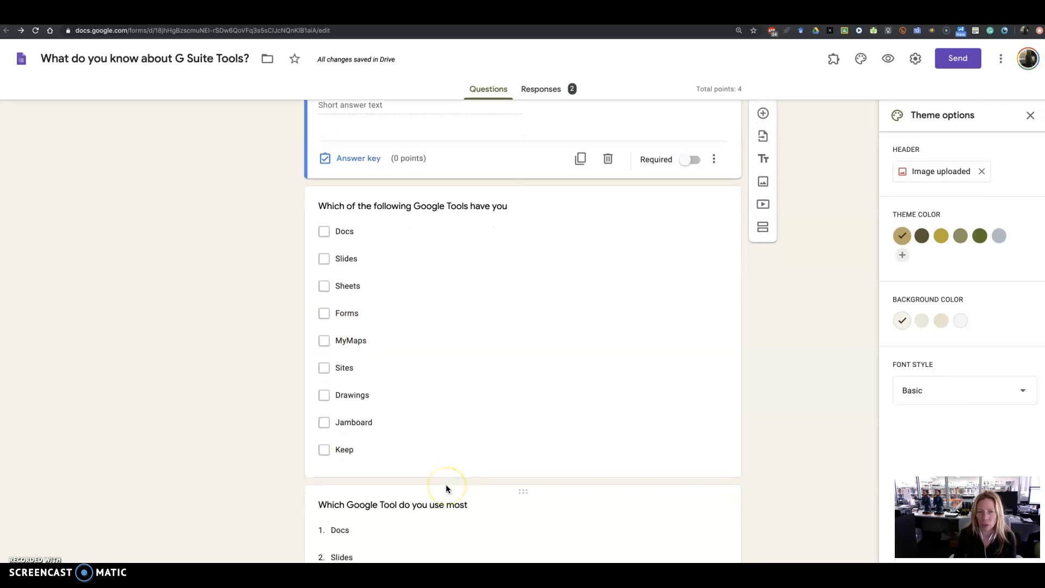
{"action": "scroll", "coordinate": [509, 191], "scroll_direction": "up", "scroll_amount": 2}
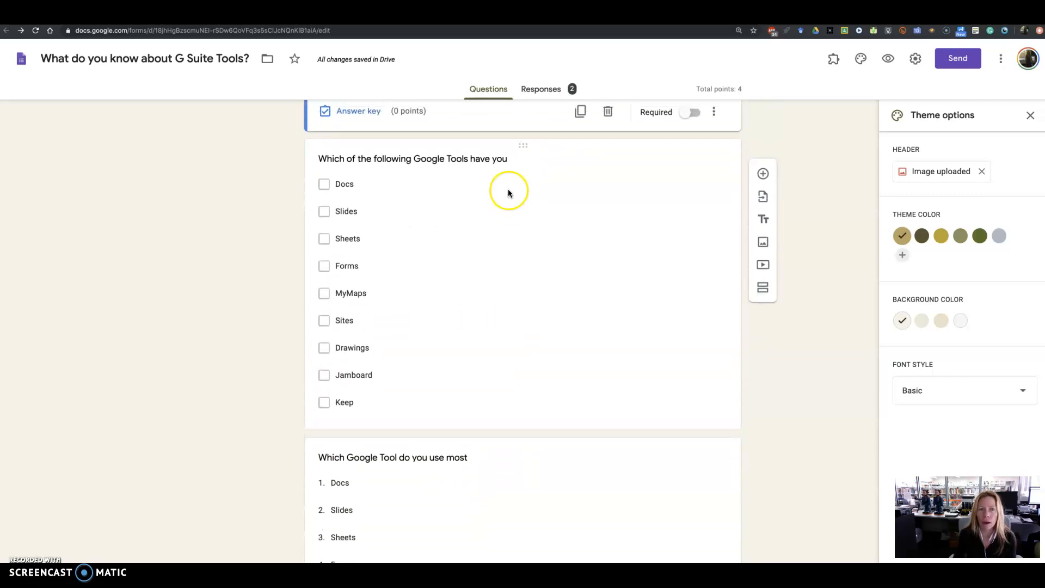
{"action": "left_click", "coordinate": [493, 159]}
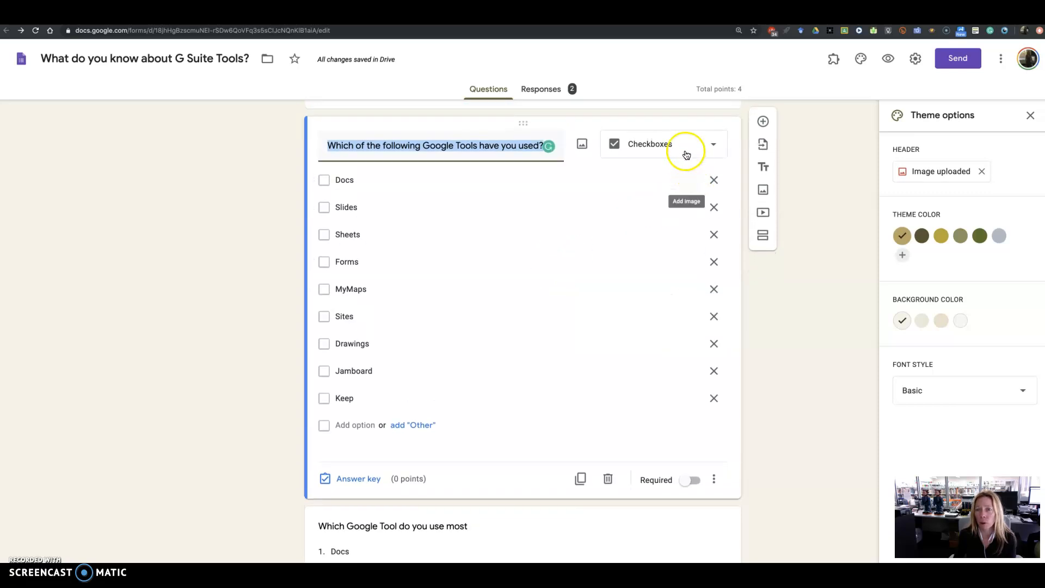
Step: Examine the dropdown question on the most frequently used tool and the file upload settings of the lesson plan question
{"action": "scroll", "coordinate": [611, 367], "scroll_direction": "down", "scroll_amount": 5}
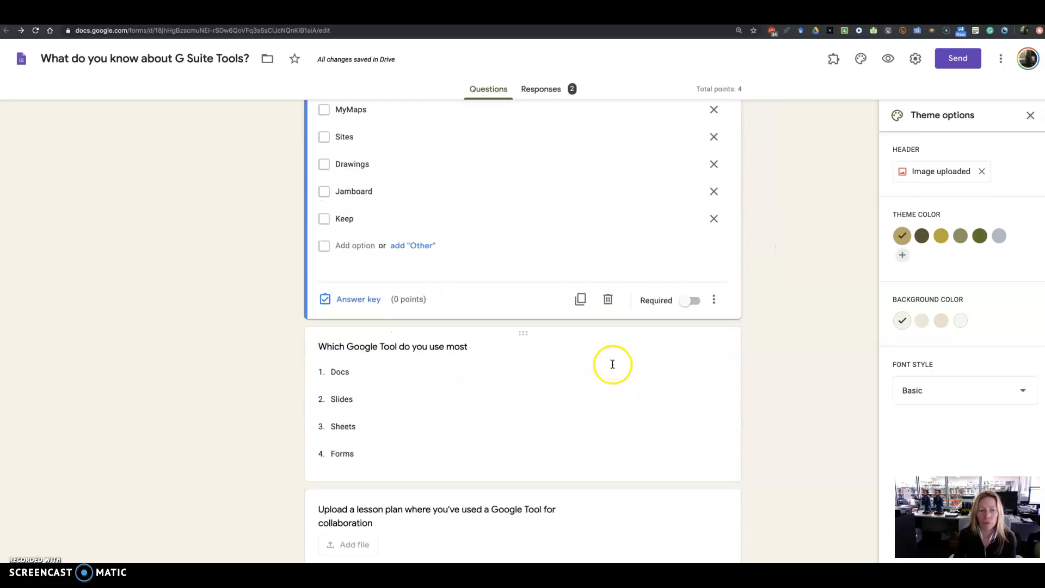
{"action": "left_click", "coordinate": [447, 272]}
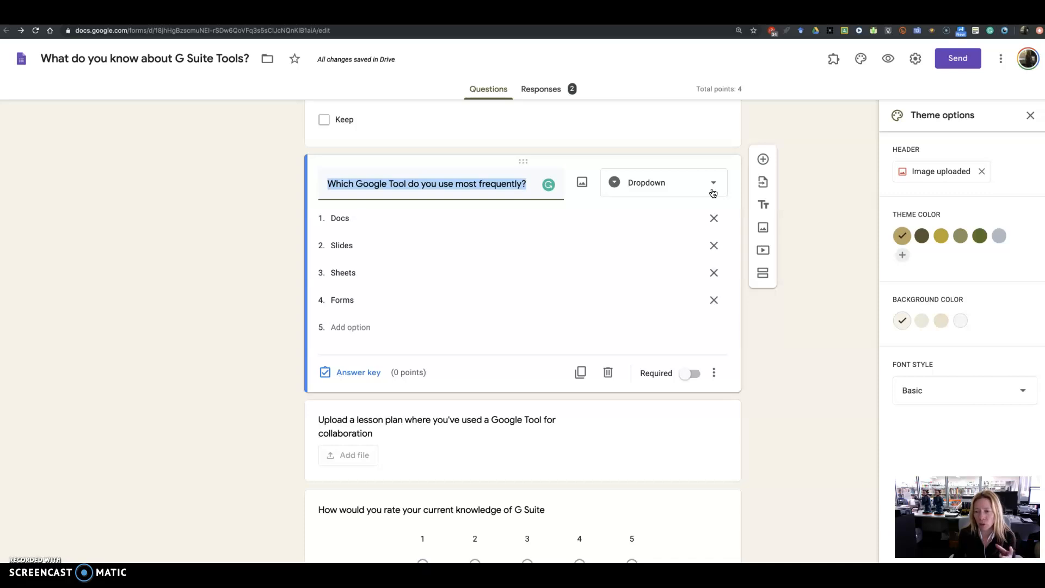
{"action": "scroll", "coordinate": [561, 455], "scroll_direction": "down", "scroll_amount": 3}
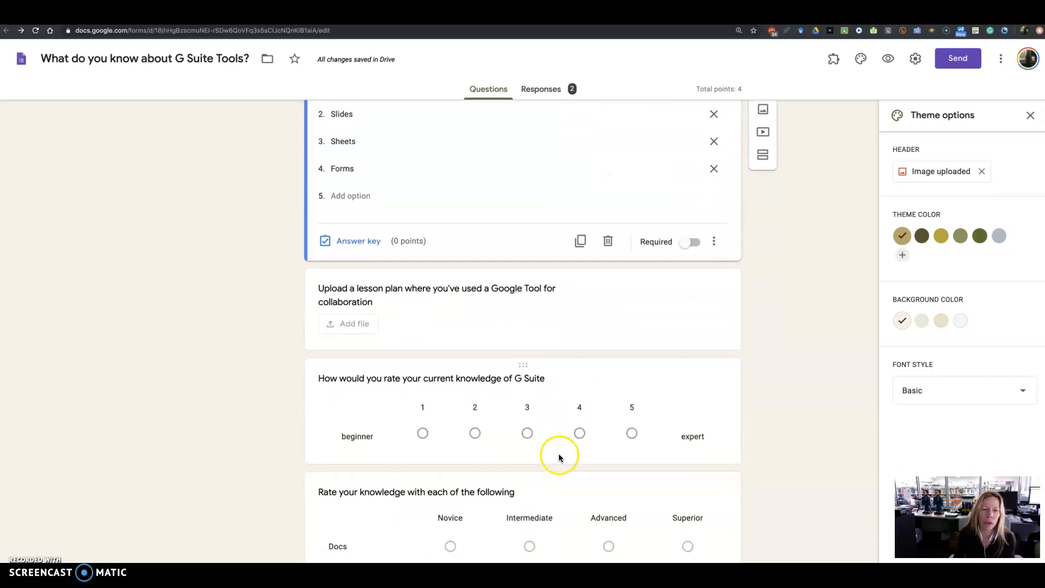
{"action": "left_click", "coordinate": [402, 266]}
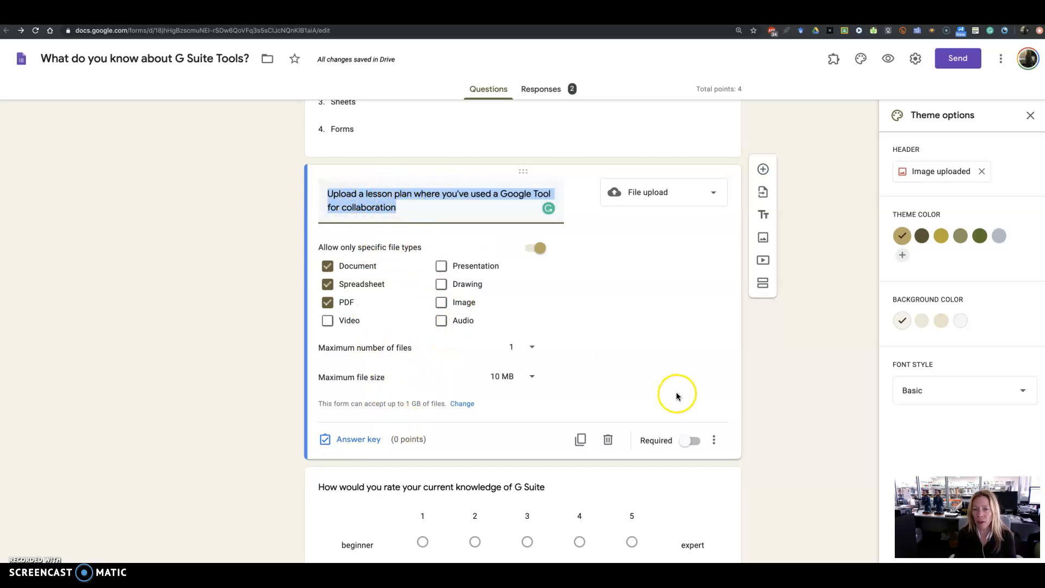
Step: Select the G Suite knowledge scale question and the multiple choice grid question in turn, and examine the grid's rows and columns
{"action": "scroll", "coordinate": [707, 416], "scroll_direction": "down", "scroll_amount": 5}
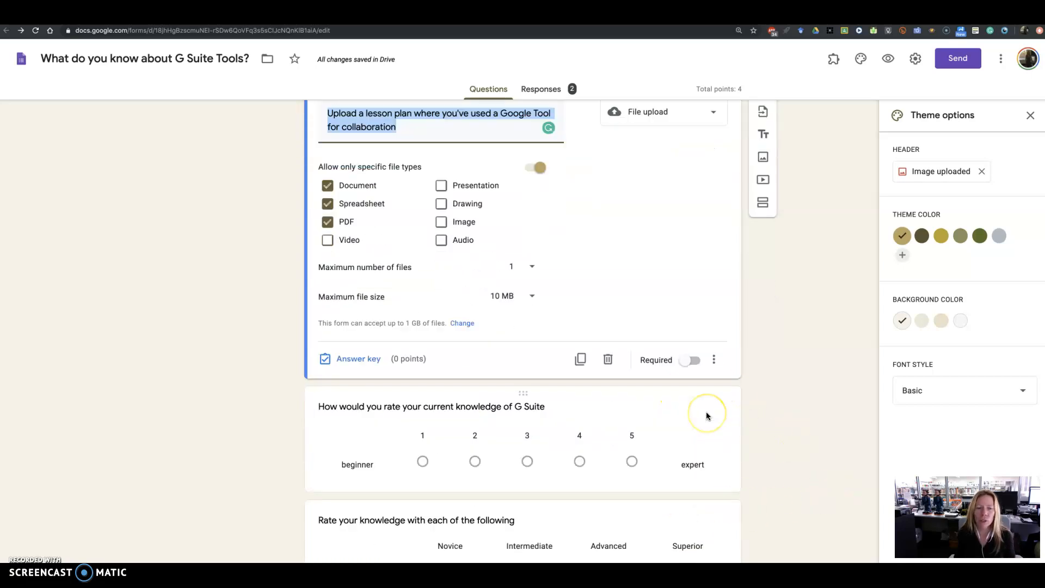
{"action": "scroll", "coordinate": [706, 416], "scroll_direction": "down", "scroll_amount": 1}
{"action": "left_click", "coordinate": [534, 151]}
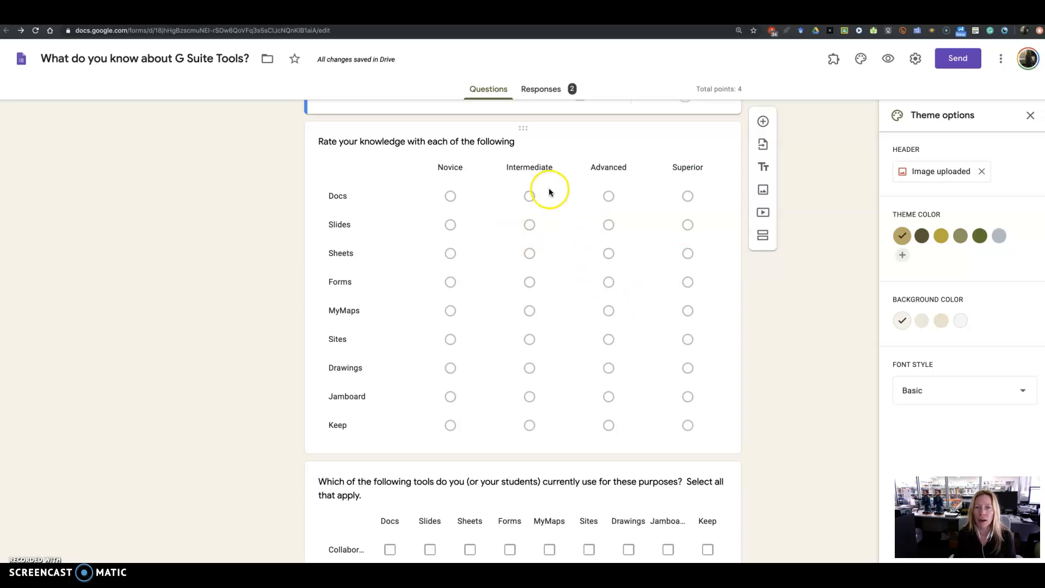
{"action": "left_click", "coordinate": [485, 140]}
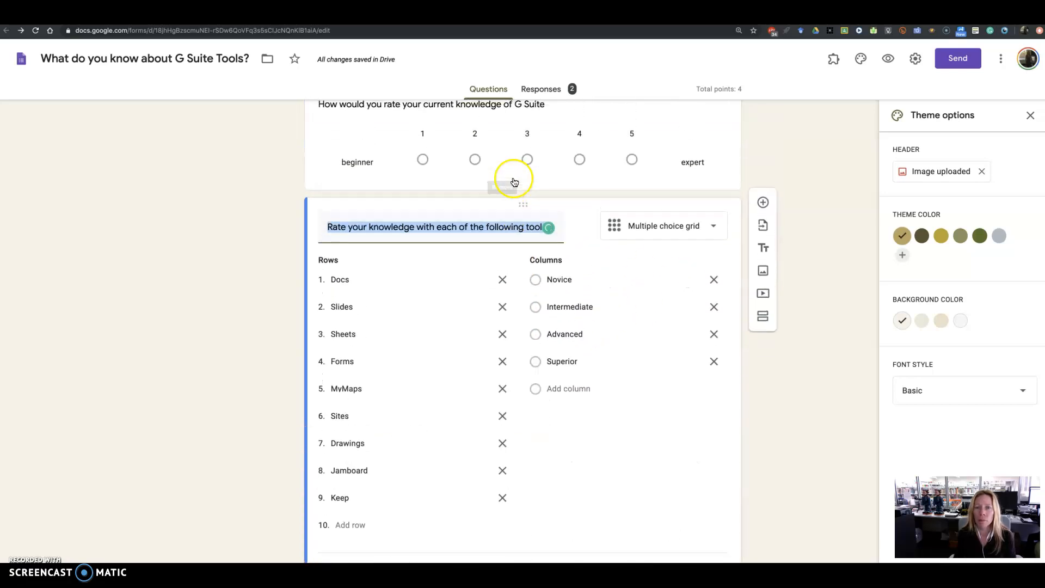
{"action": "scroll", "coordinate": [703, 241], "scroll_direction": "up", "scroll_amount": 2}
{"action": "scroll", "coordinate": [704, 241], "scroll_direction": "down", "scroll_amount": 5}
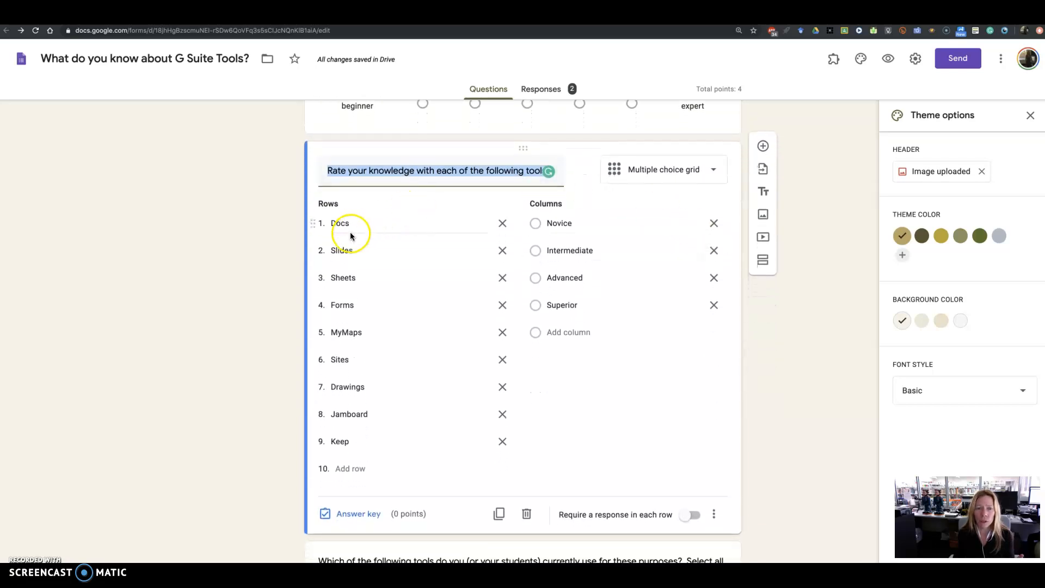
{"action": "left_click", "coordinate": [824, 382]}
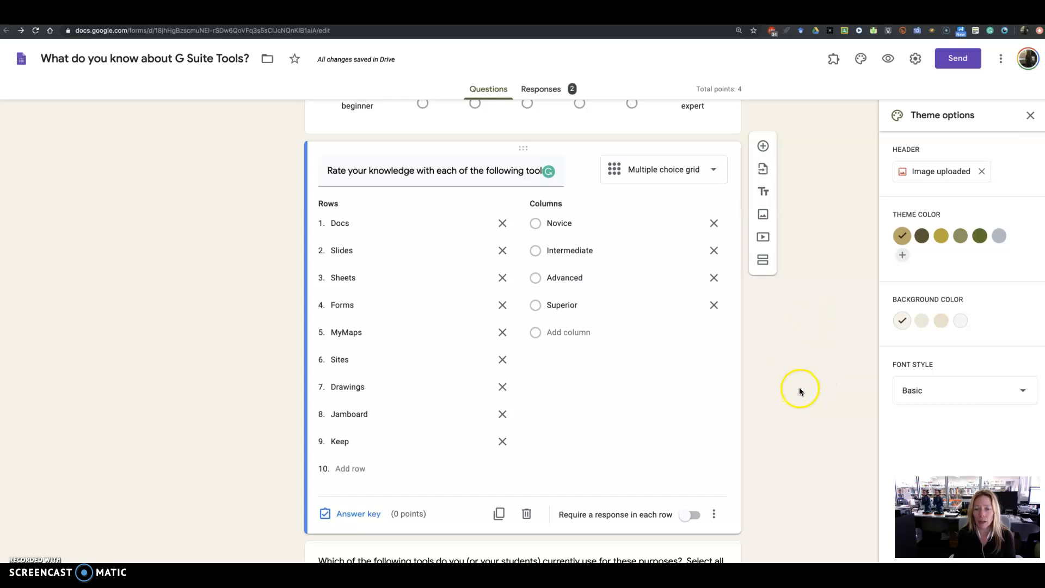
Step: Select the checkbox grid question on tool purposes and compare its rows and columns with the multiple choice grid
{"action": "scroll", "coordinate": [770, 471], "scroll_direction": "down", "scroll_amount": 3}
{"action": "left_click", "coordinate": [715, 474]}
{"action": "scroll", "coordinate": [716, 477], "scroll_direction": "up", "scroll_amount": 3}
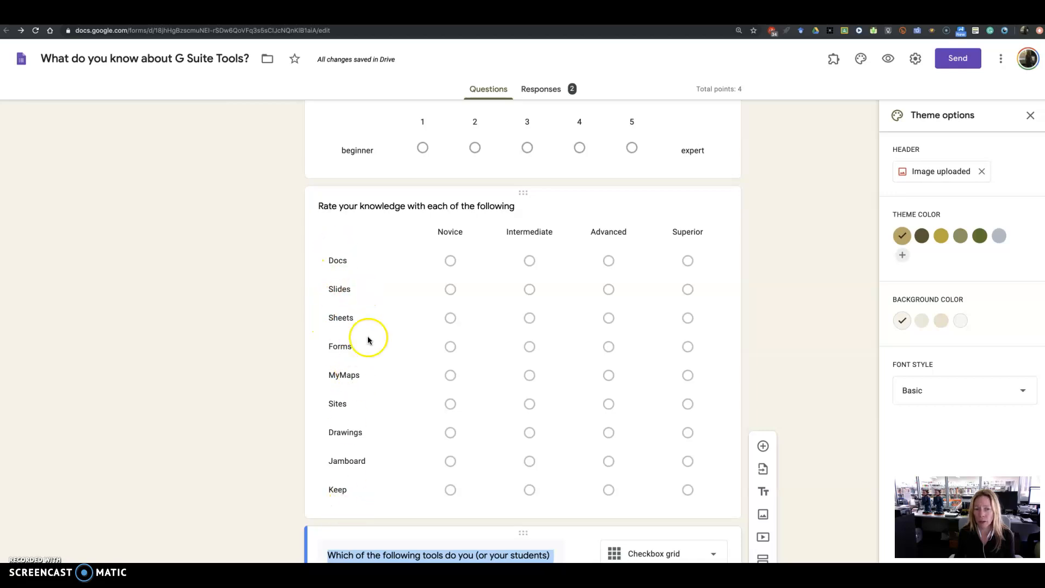
{"action": "scroll", "coordinate": [401, 443], "scroll_direction": "down", "scroll_amount": 5}
{"action": "scroll", "coordinate": [401, 442], "scroll_direction": "down", "scroll_amount": 3}
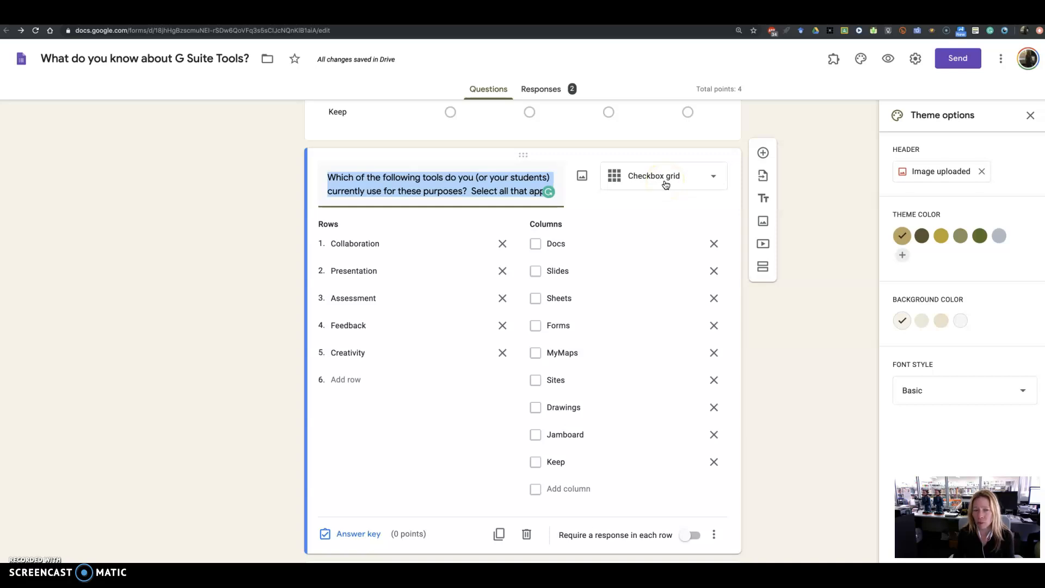
{"action": "left_click", "coordinate": [861, 289]}
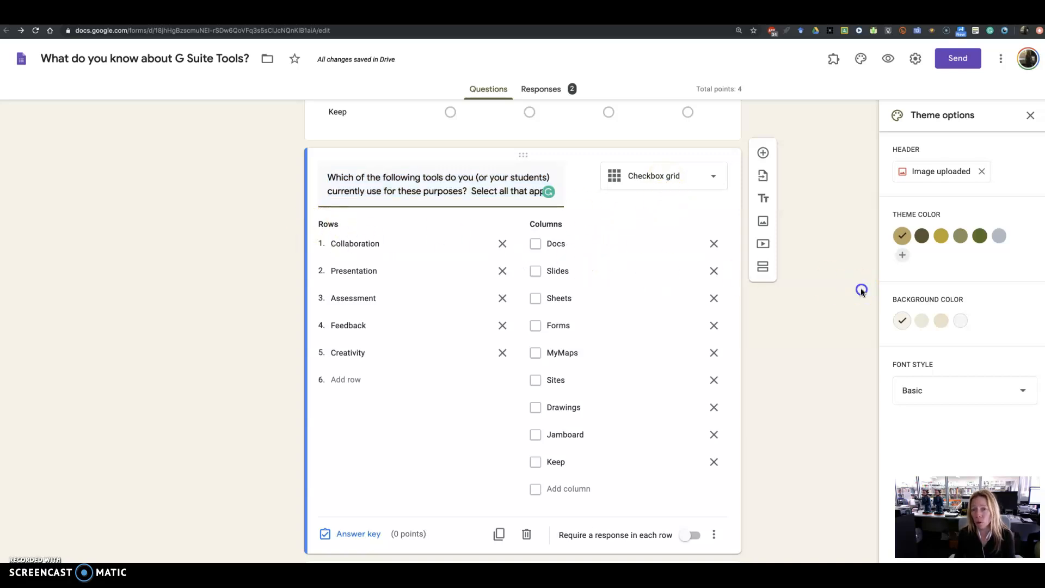
Step: Select the G Suite Accessibility Features video item and review the alignment, change and remove options for its video
{"action": "scroll", "coordinate": [854, 301], "scroll_direction": "down", "scroll_amount": 1}
{"action": "scroll", "coordinate": [784, 362], "scroll_direction": "down", "scroll_amount": 2}
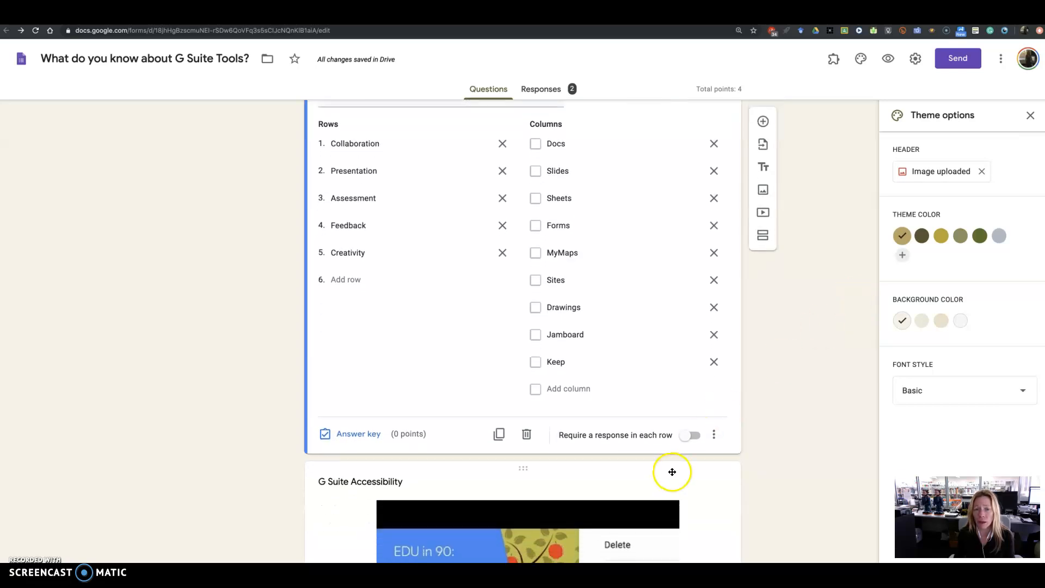
{"action": "left_click", "coordinate": [671, 472]}
{"action": "scroll", "coordinate": [586, 316], "scroll_direction": "up", "scroll_amount": 2}
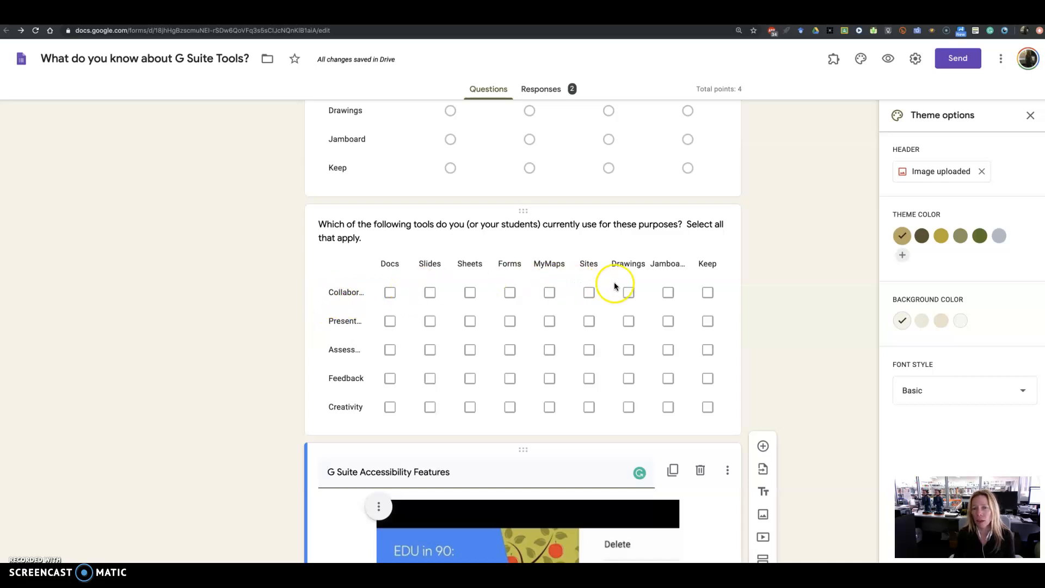
{"action": "scroll", "coordinate": [726, 435], "scroll_direction": "down", "scroll_amount": 6}
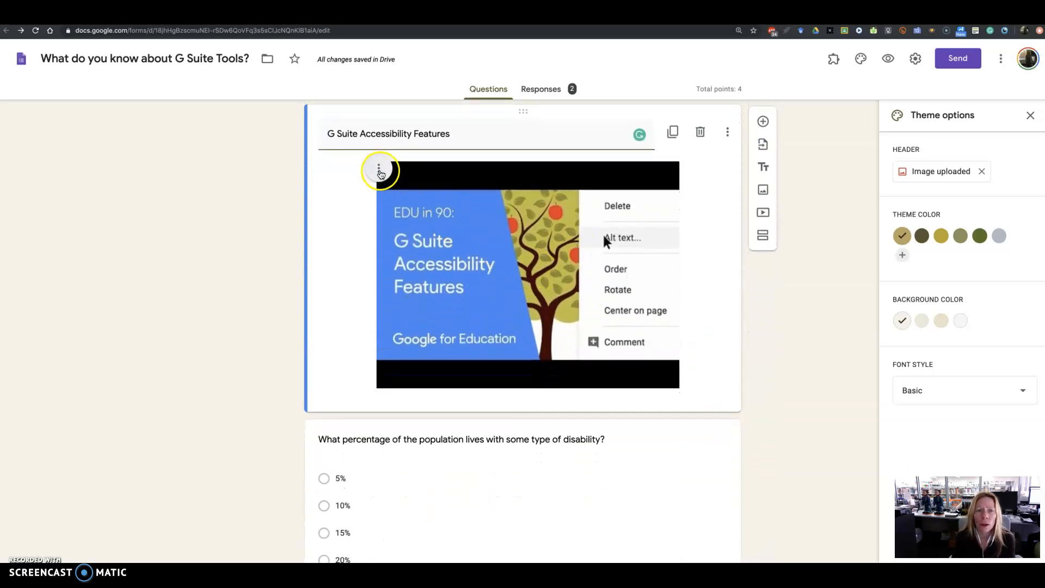
{"action": "left_click", "coordinate": [379, 168]}
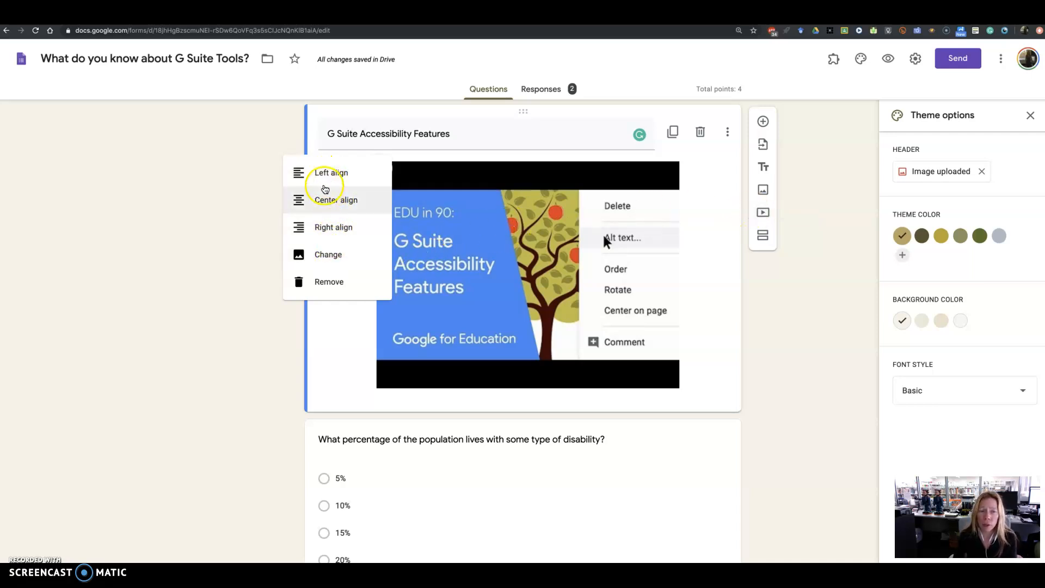
{"action": "left_click", "coordinate": [534, 154]}
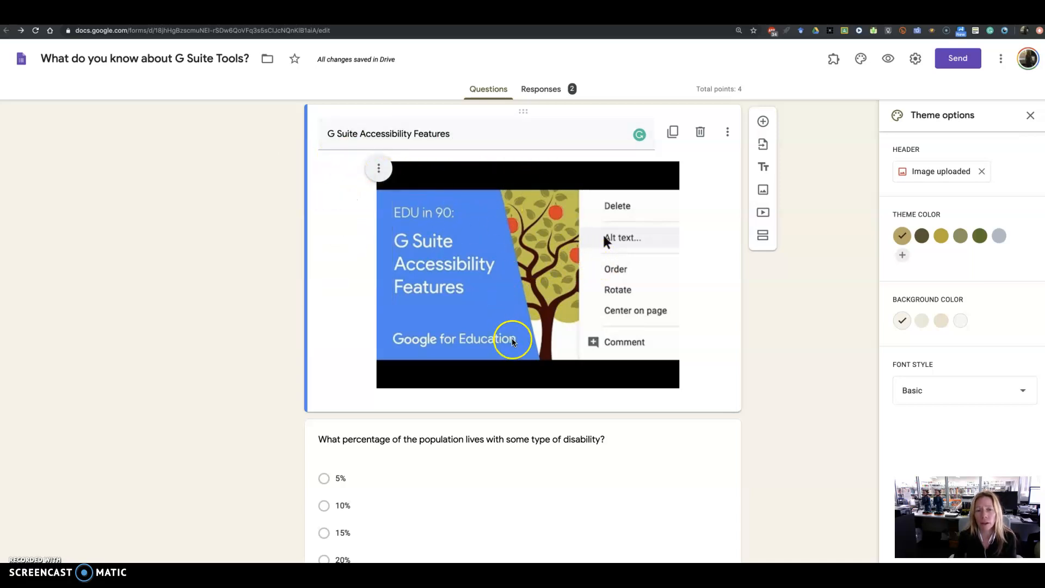
Step: Add the description "Refer to the video above" to the multiple choice question on the percentage of people with a disability
{"action": "scroll", "coordinate": [509, 338], "scroll_direction": "down", "scroll_amount": 4}
{"action": "left_click_drag", "start_coordinate": [319, 249], "coordinate": [404, 251]}
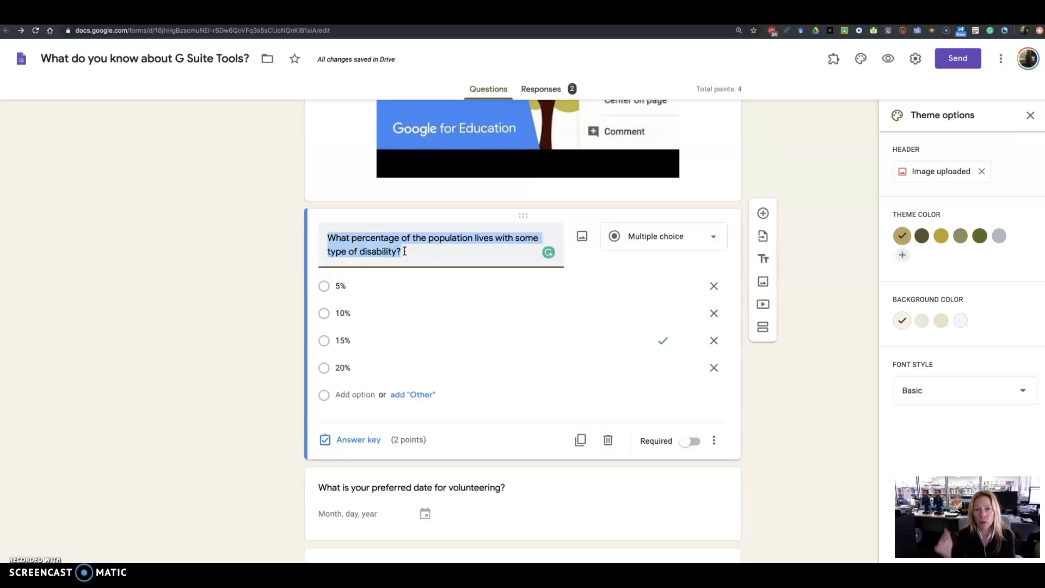
{"action": "scroll", "coordinate": [433, 240], "scroll_direction": "up", "scroll_amount": 1}
{"action": "scroll", "coordinate": [433, 241], "scroll_direction": "up", "scroll_amount": 3}
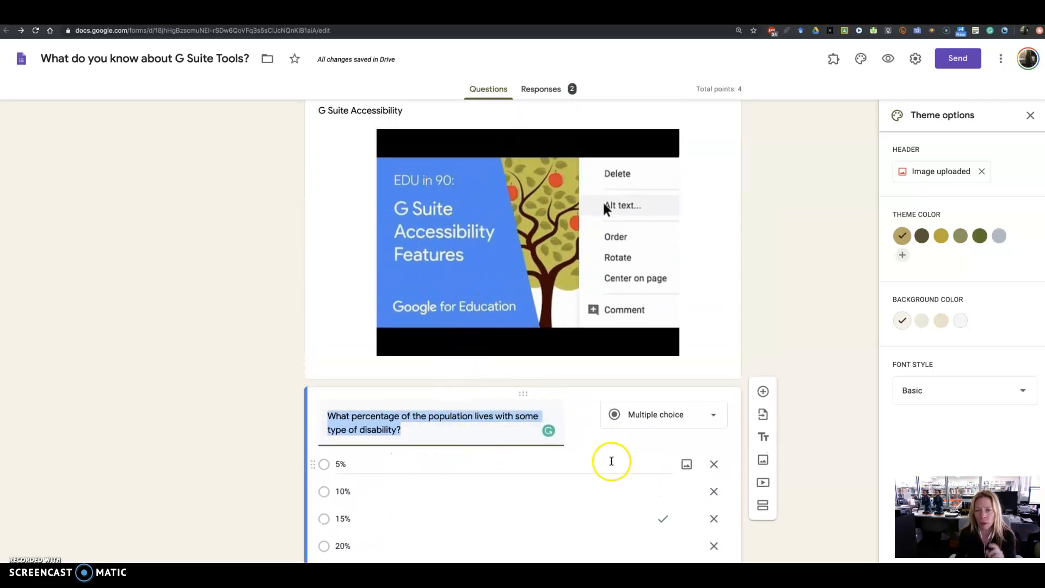
{"action": "scroll", "coordinate": [610, 460], "scroll_direction": "down", "scroll_amount": 2}
{"action": "left_click", "coordinate": [716, 480]}
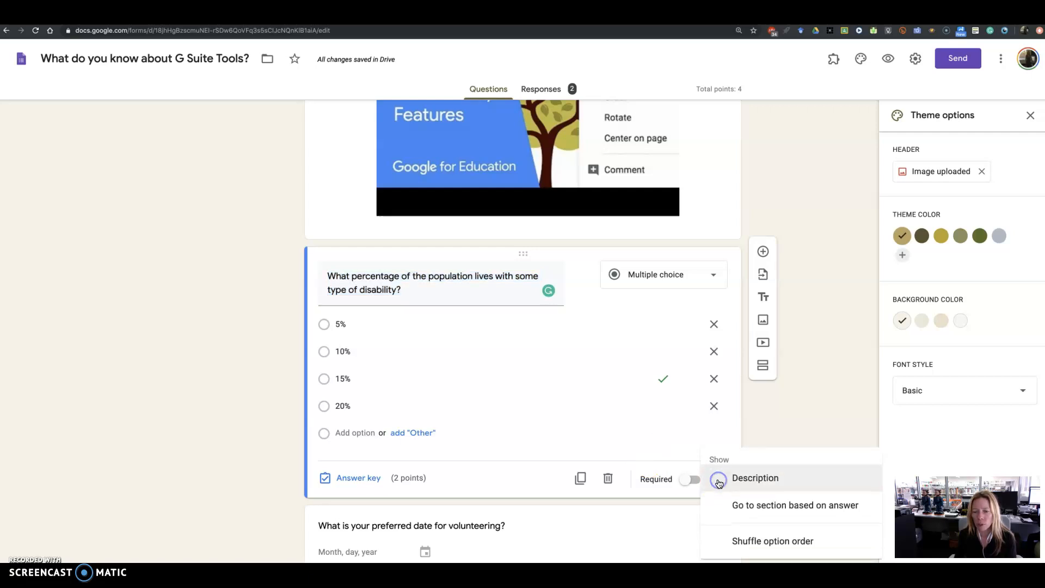
{"action": "left_click", "coordinate": [756, 509]}
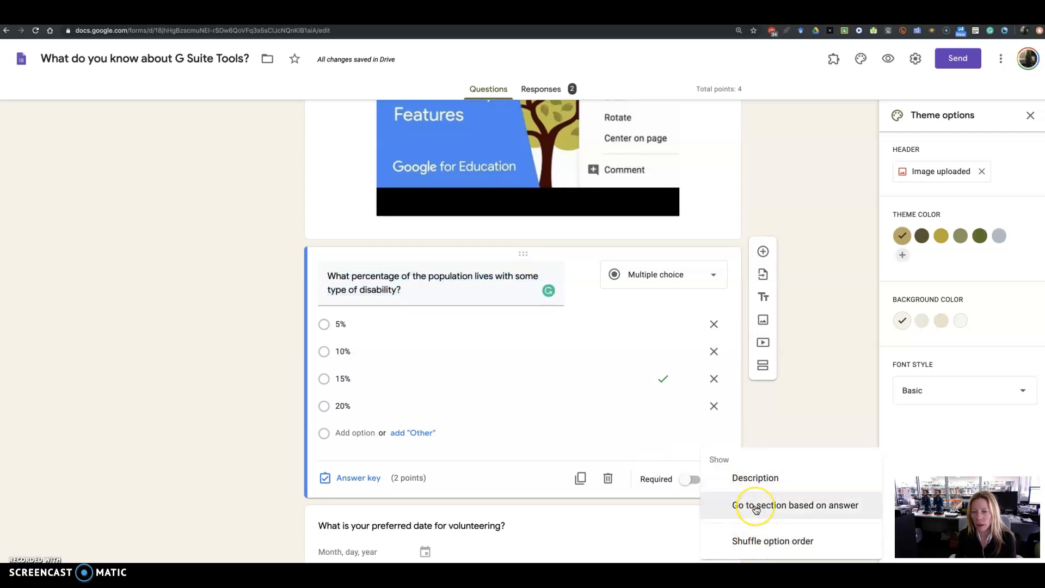
{"action": "left_click", "coordinate": [755, 479]}
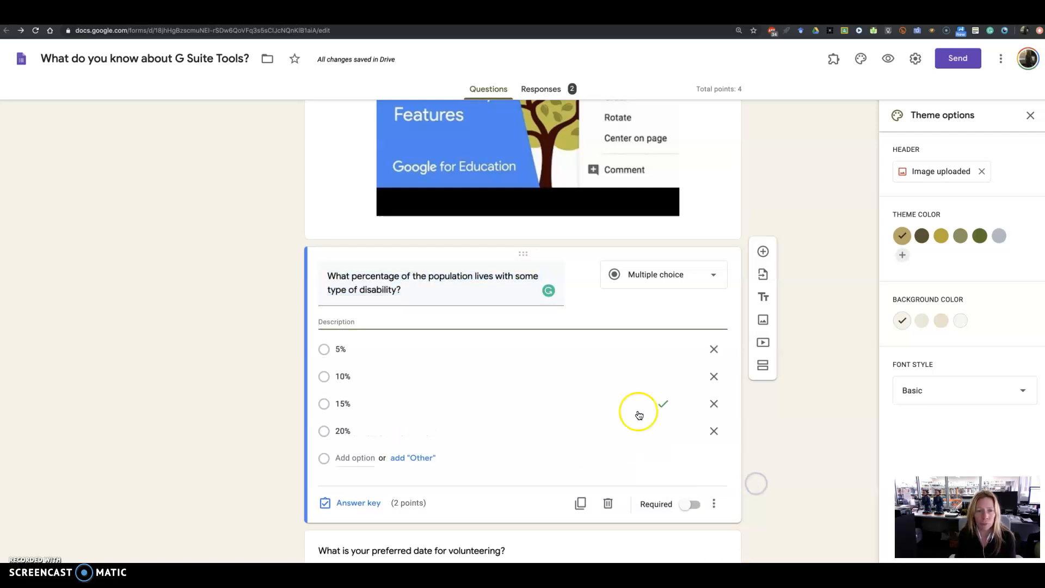
{"action": "type", "text": "R"}
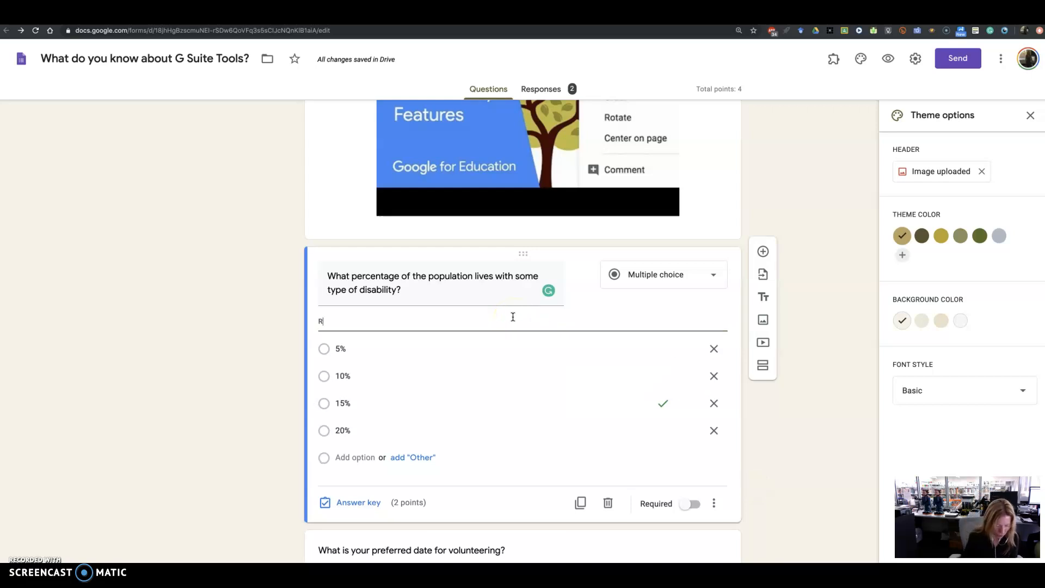
{"action": "type", "text": "efer to the video above"}
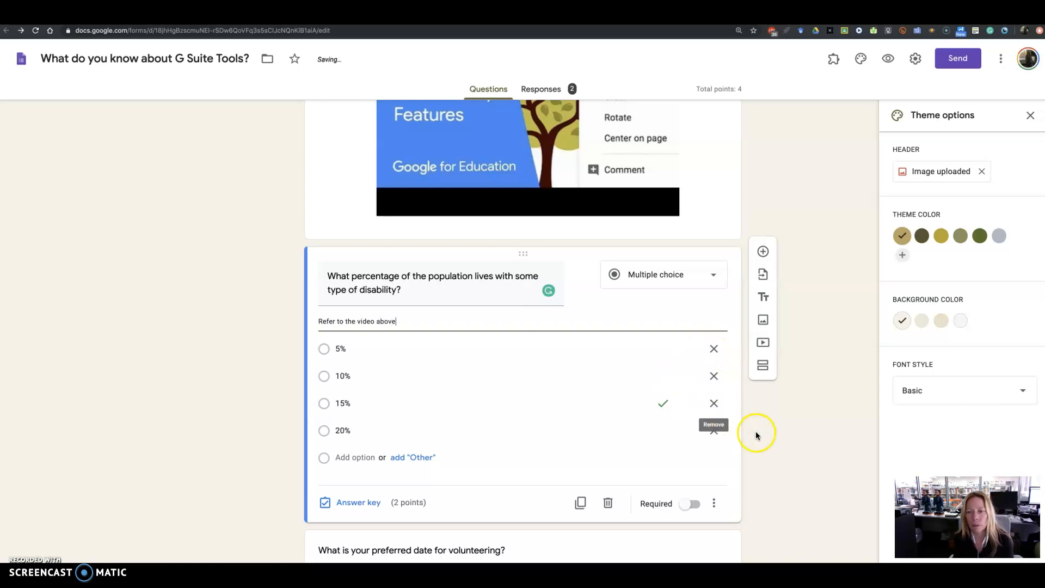
Step: Review the disability question's section branching, shuffle and option image choices, and examine the volunteering date and time questions
{"action": "left_click", "coordinate": [713, 503]}
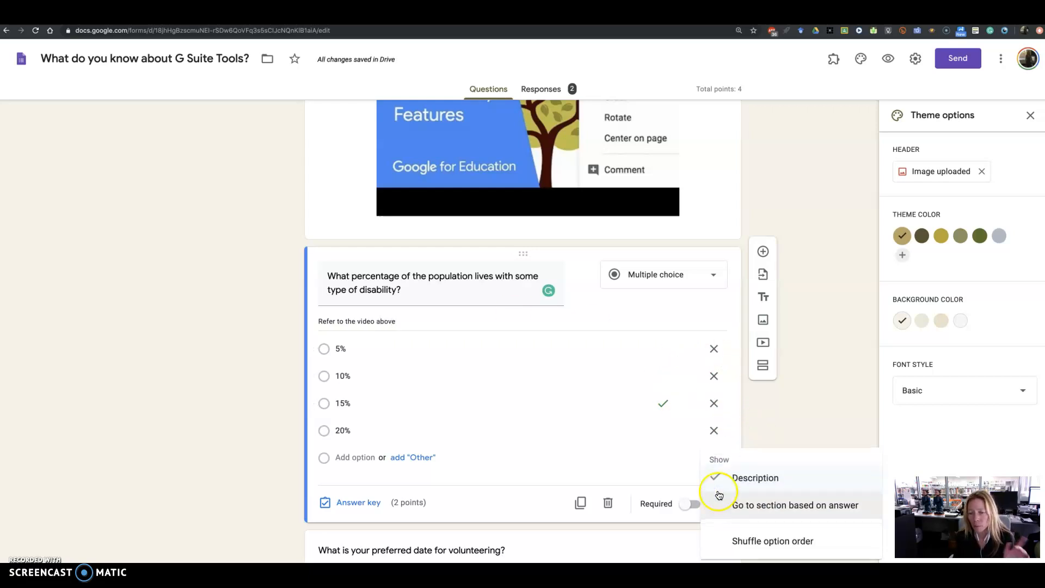
{"action": "scroll", "coordinate": [716, 516], "scroll_direction": "down", "scroll_amount": 2}
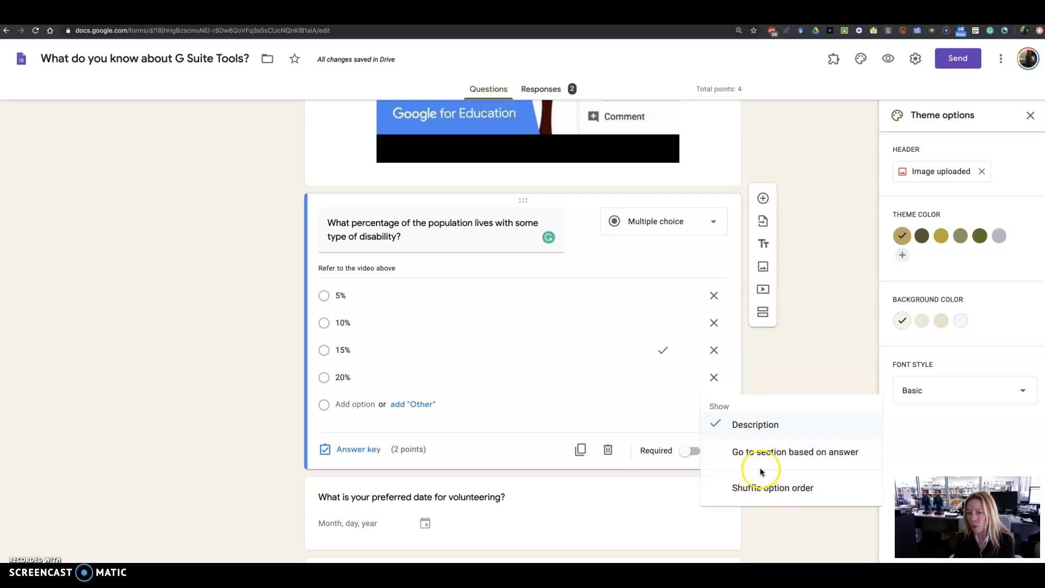
{"action": "left_click", "coordinate": [764, 467]}
{"action": "scroll", "coordinate": [589, 491], "scroll_direction": "down", "scroll_amount": 2}
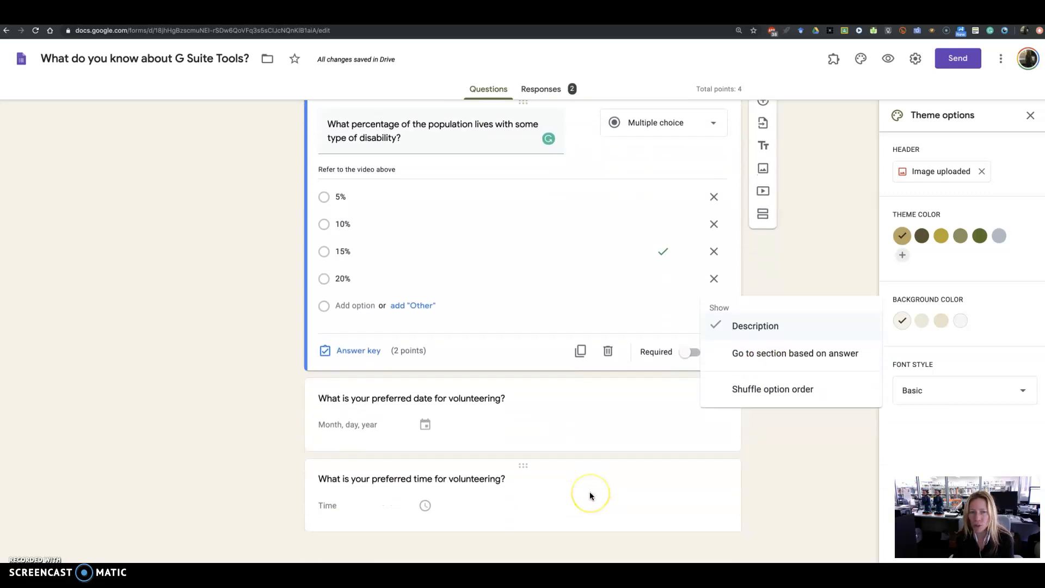
{"action": "left_click", "coordinate": [814, 490]}
{"action": "scroll", "coordinate": [813, 490], "scroll_direction": "up", "scroll_amount": 3}
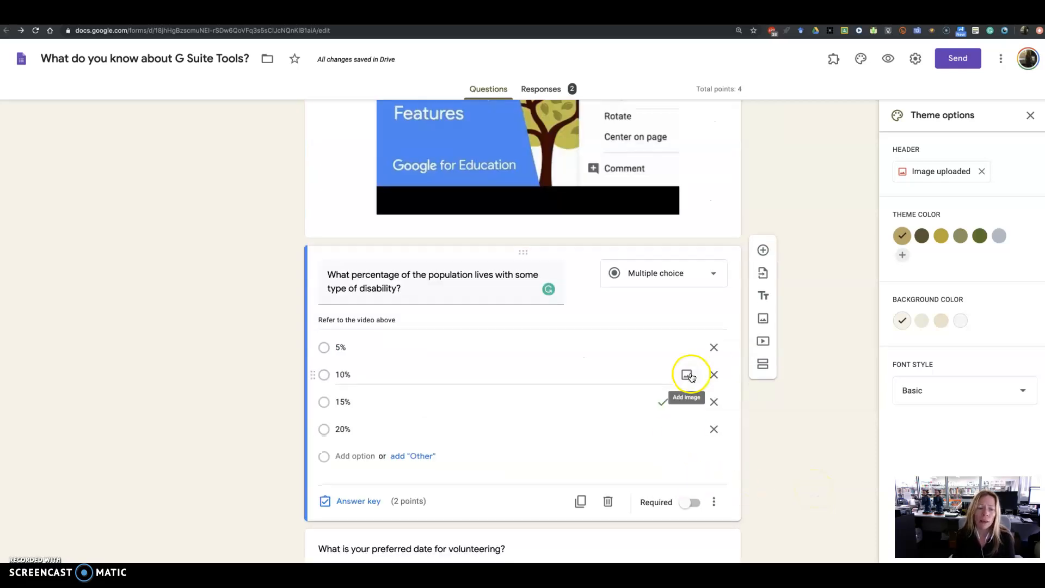
{"action": "scroll", "coordinate": [690, 373], "scroll_direction": "down", "scroll_amount": 3}
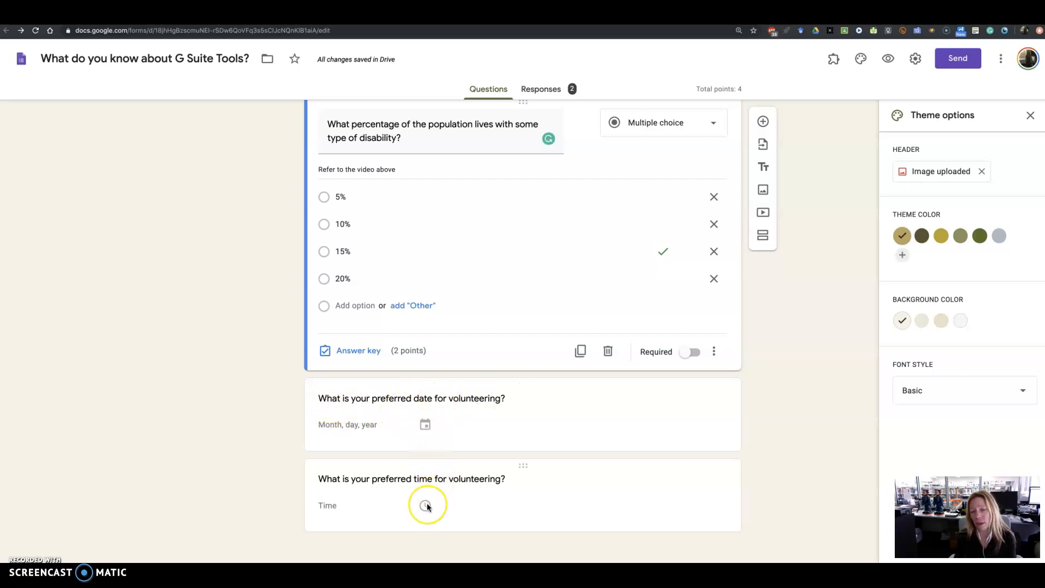
Step: Turn on response validation for the short answer question about what respondents hope to gain from the course
{"action": "scroll", "coordinate": [482, 394], "scroll_direction": "up", "scroll_amount": 10}
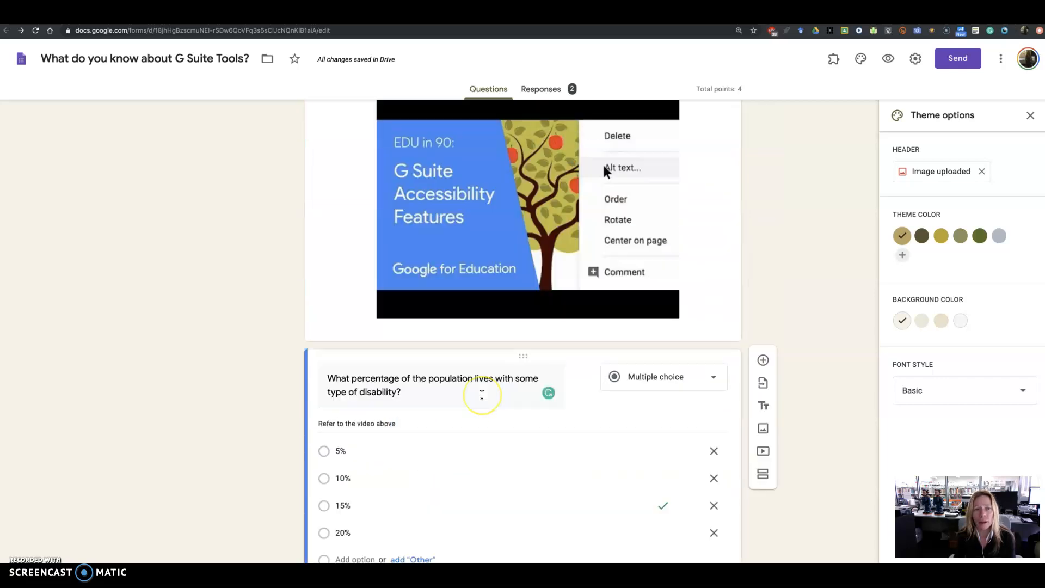
{"action": "scroll", "coordinate": [482, 394], "scroll_direction": "up", "scroll_amount": 15}
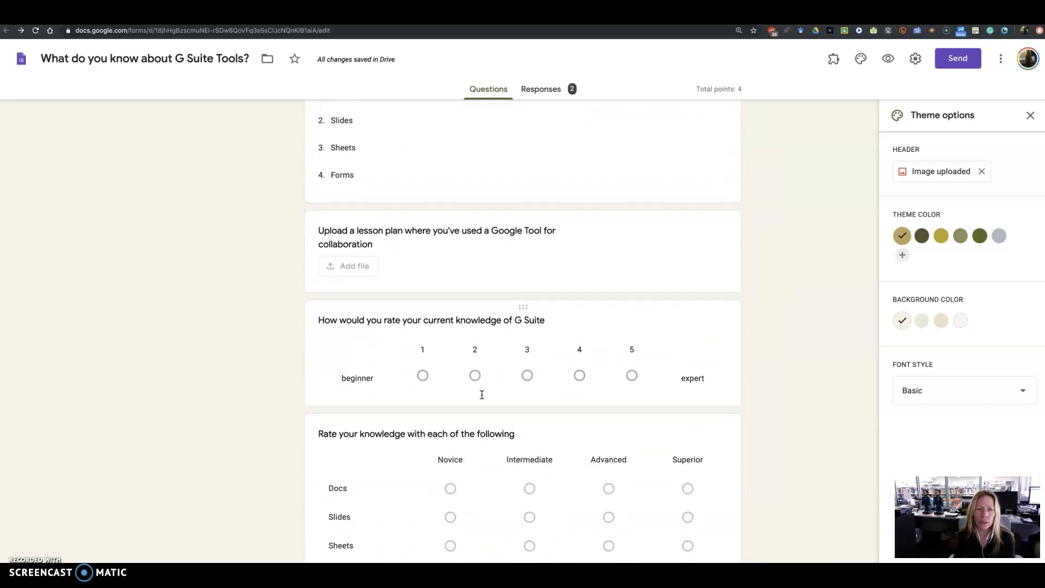
{"action": "scroll", "coordinate": [482, 394], "scroll_direction": "up", "scroll_amount": 8}
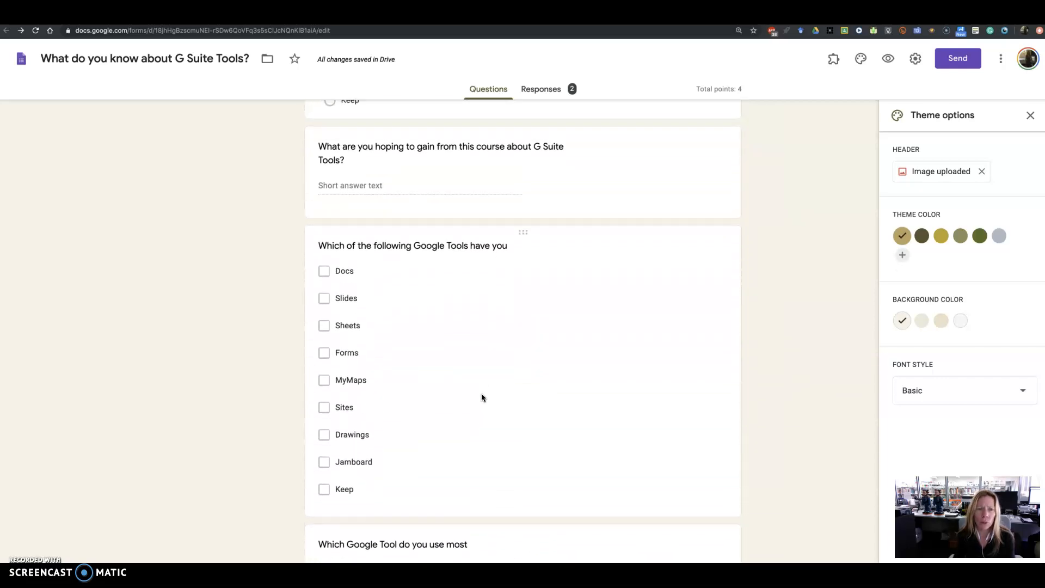
{"action": "left_click", "coordinate": [663, 304]}
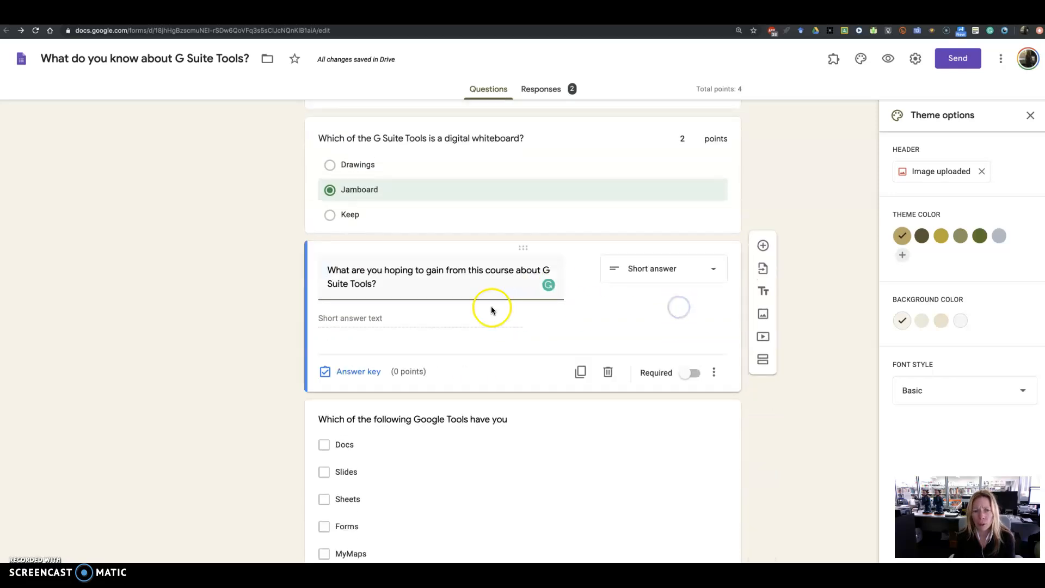
{"action": "left_click", "coordinate": [714, 372]}
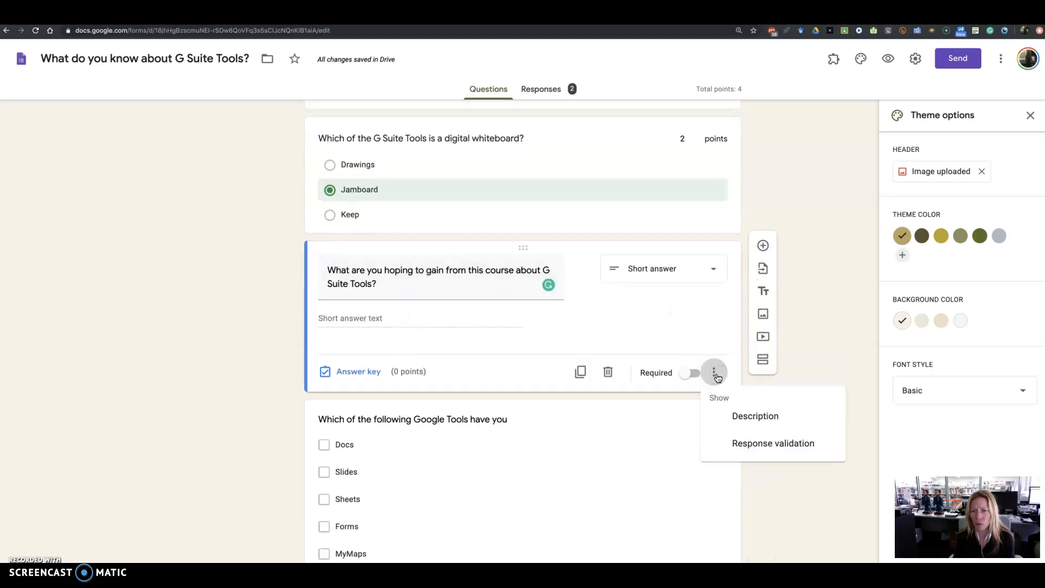
{"action": "left_click", "coordinate": [755, 446]}
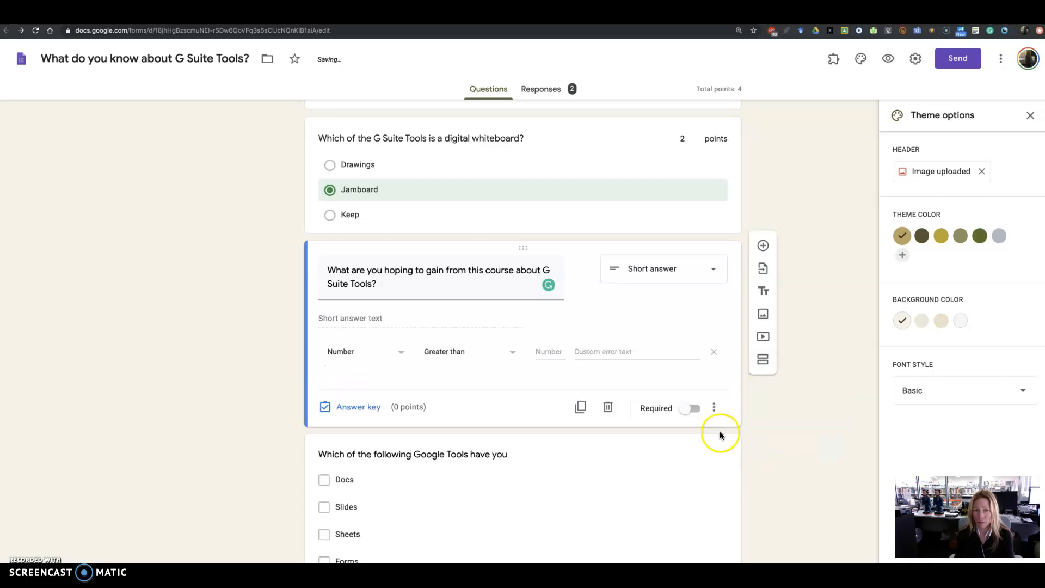
Step: Try Text validation with the Email address and Contains rules, and set the validation type back to Number
{"action": "left_click", "coordinate": [398, 352]}
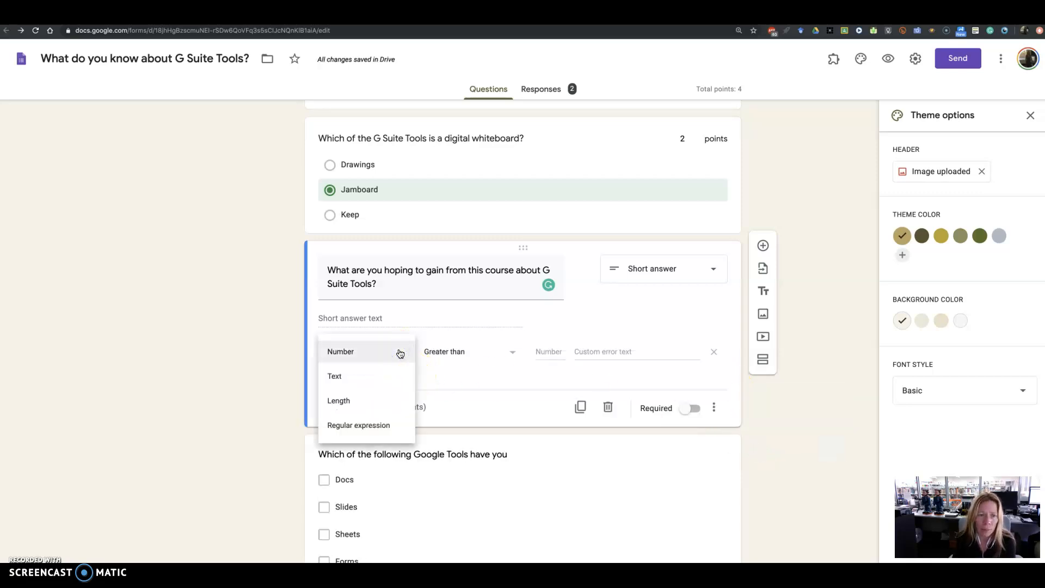
{"action": "left_click", "coordinate": [389, 382]}
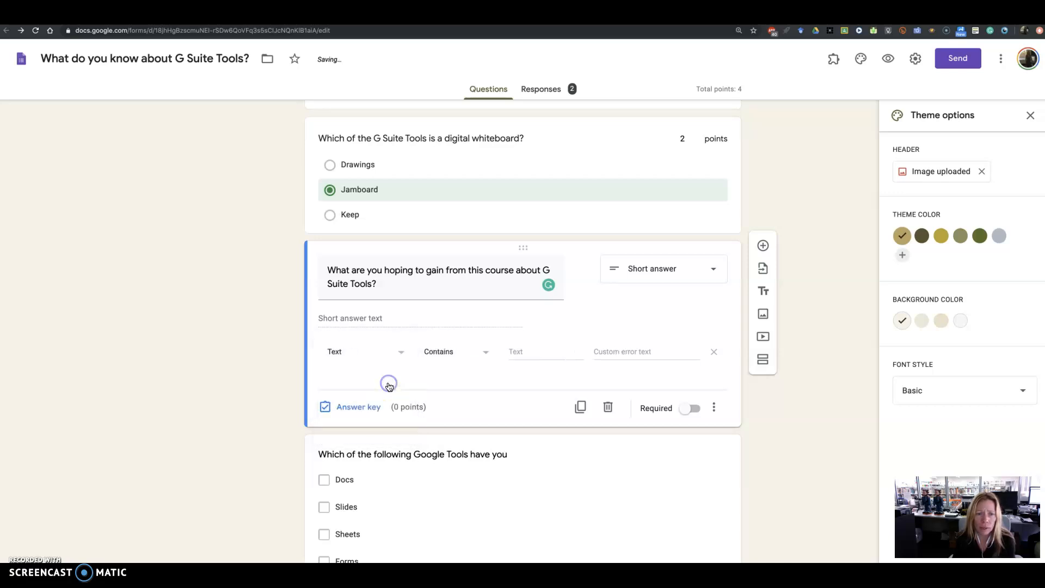
{"action": "left_click", "coordinate": [484, 352]}
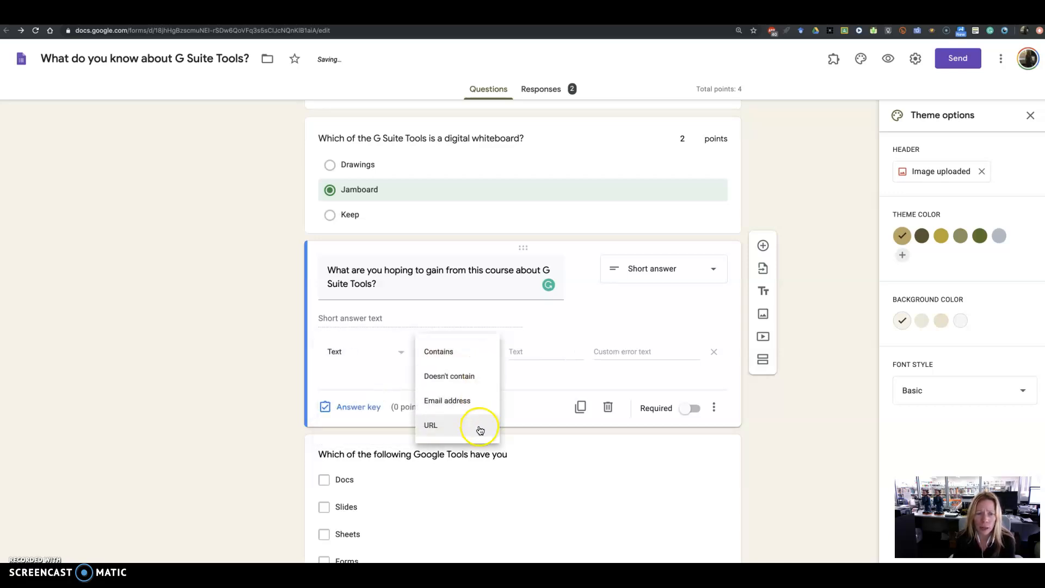
{"action": "left_click", "coordinate": [478, 403]}
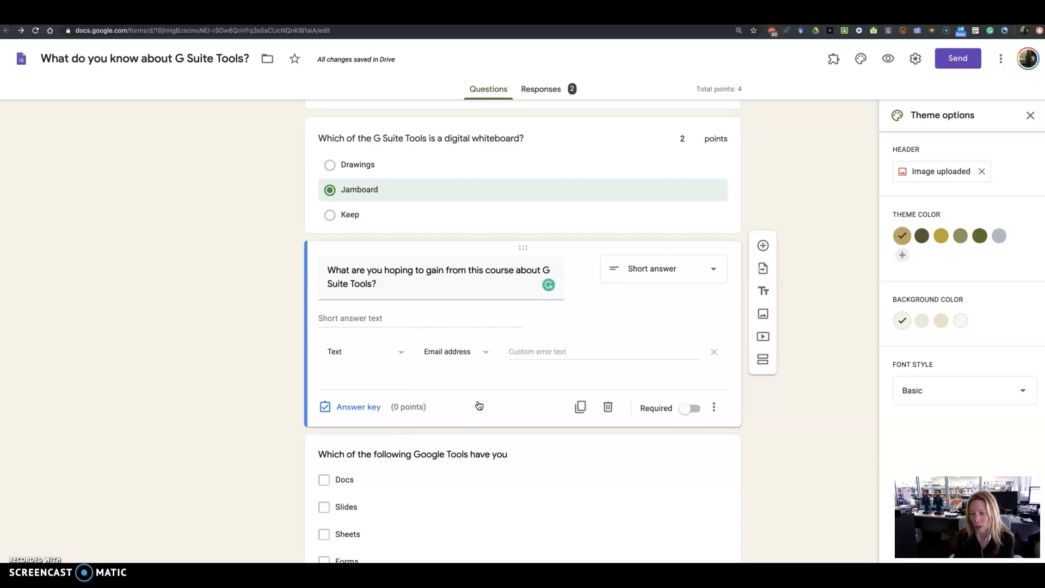
{"action": "left_click", "coordinate": [483, 351]}
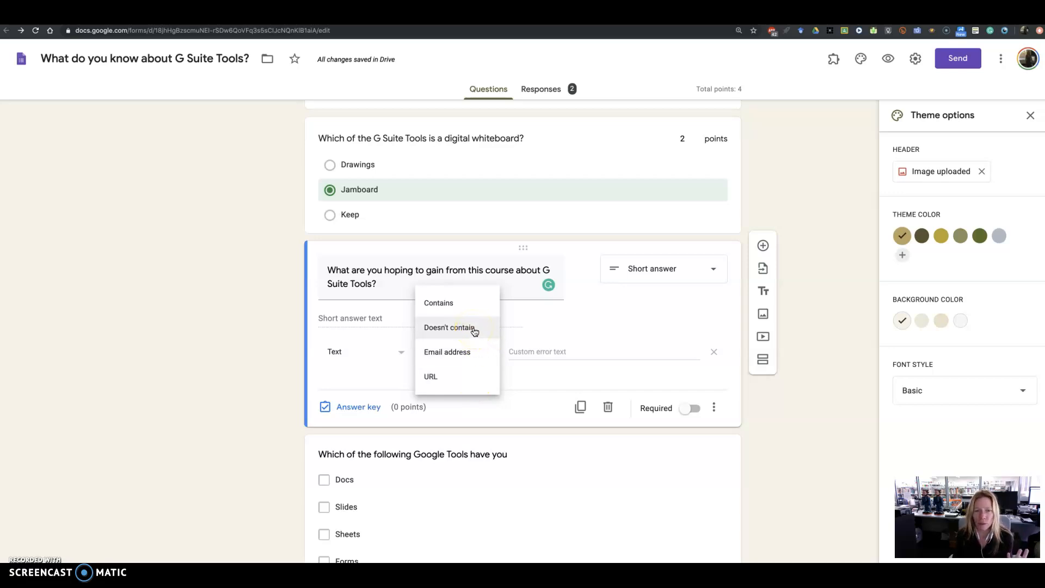
{"action": "left_click", "coordinate": [469, 303]}
{"action": "left_click", "coordinate": [402, 355]}
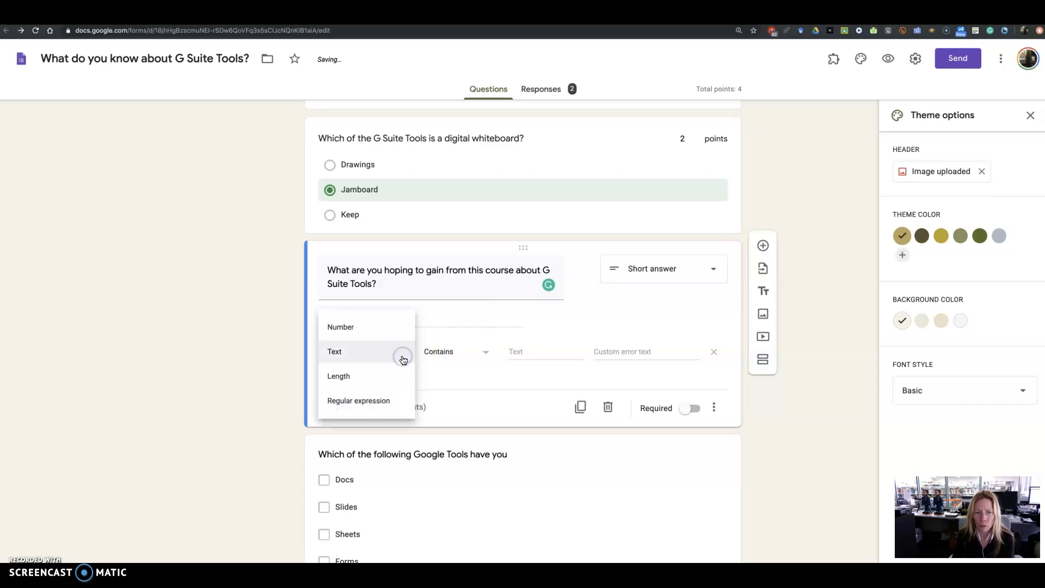
{"action": "left_click", "coordinate": [396, 334]}
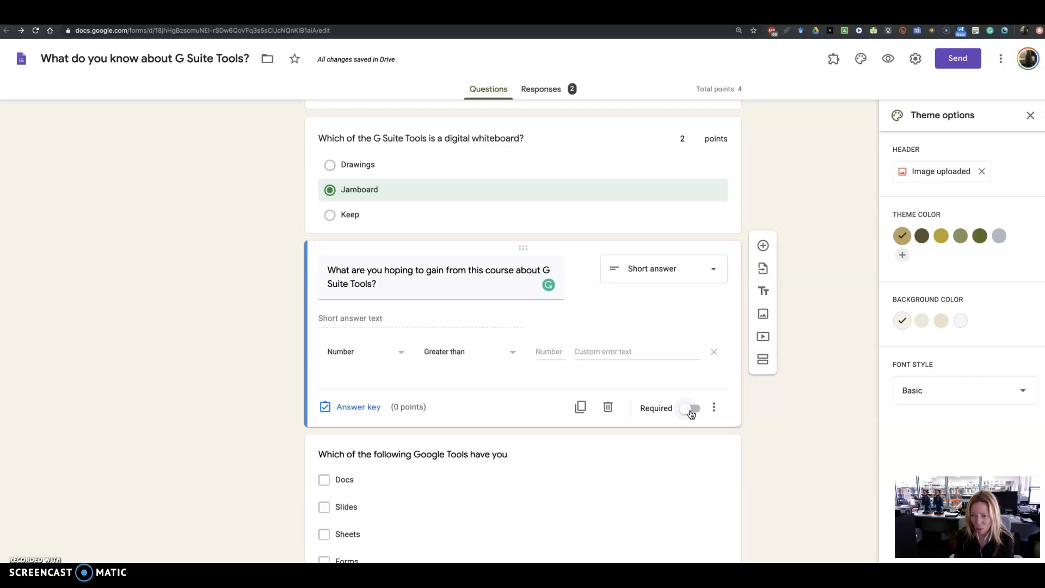
Step: Make the course expectations question required and check the required setting of the digital whiteboard question
{"action": "left_click", "coordinate": [690, 409]}
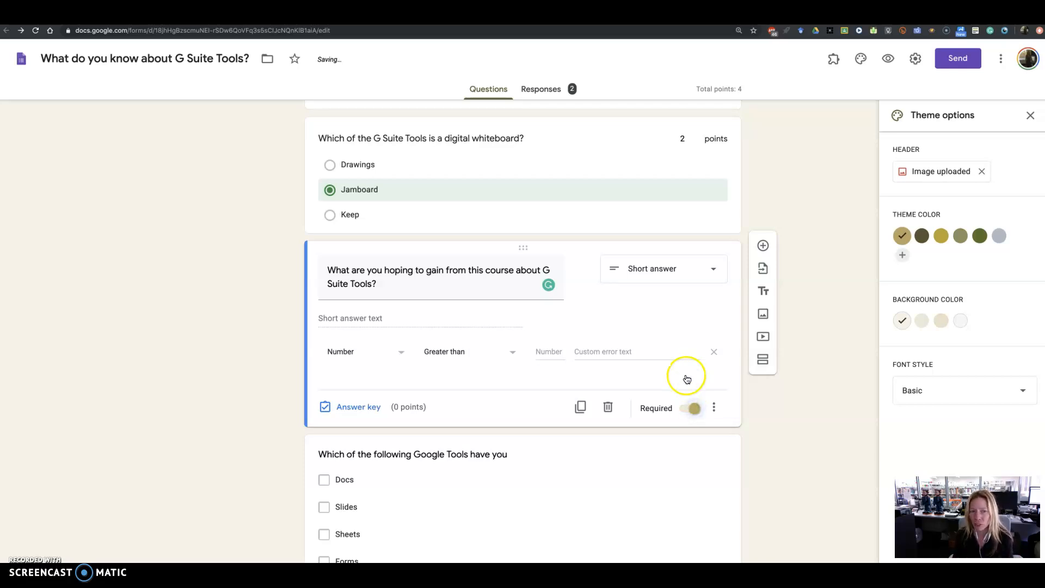
{"action": "scroll", "coordinate": [683, 376], "scroll_direction": "up", "scroll_amount": 3}
{"action": "left_click", "coordinate": [682, 331]}
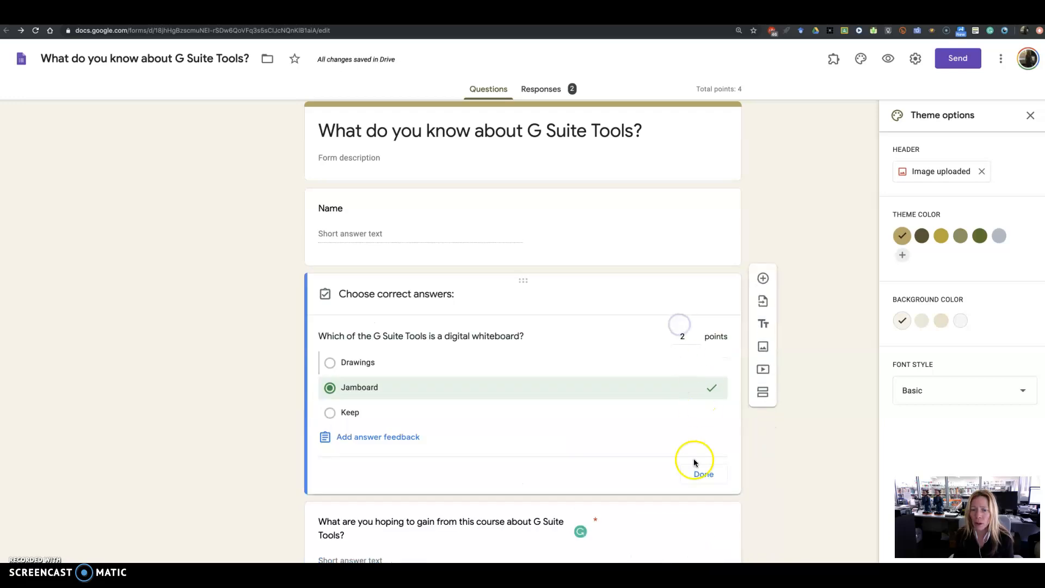
{"action": "left_click", "coordinate": [708, 486]}
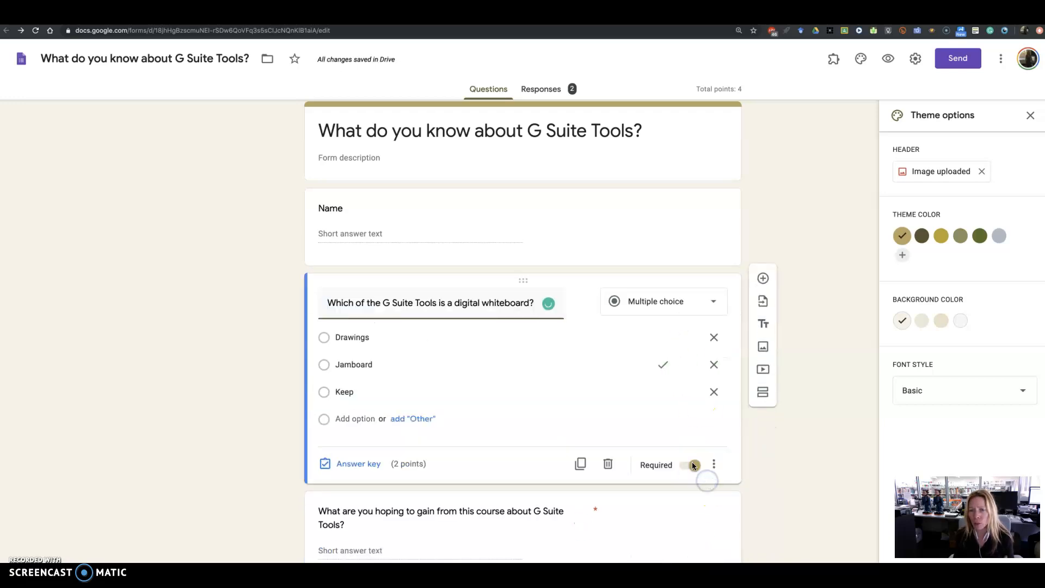
Step: Make the Name short answer question at the start of the form required
{"action": "scroll", "coordinate": [617, 354], "scroll_direction": "up", "scroll_amount": 2}
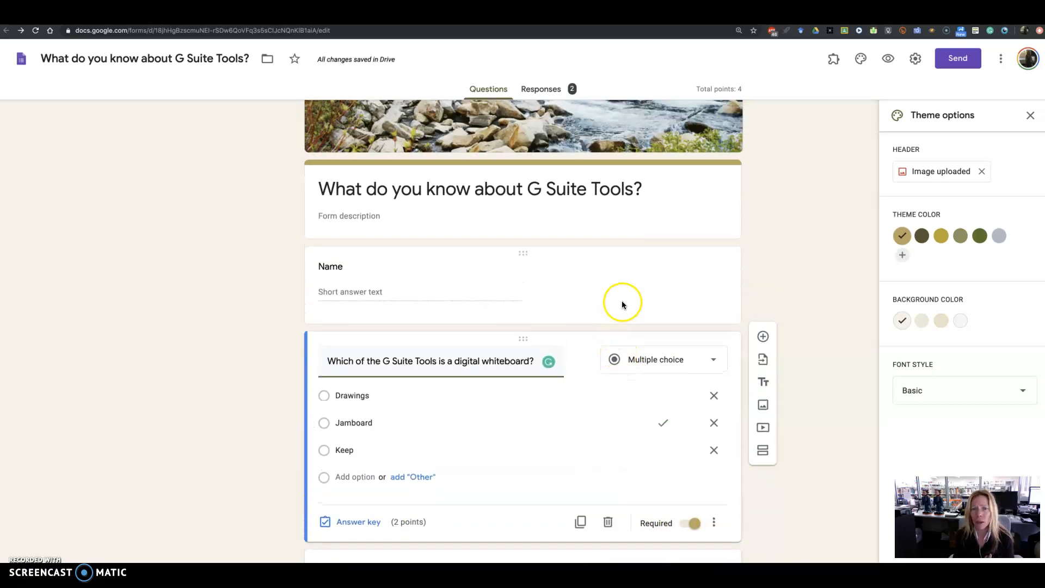
{"action": "left_click", "coordinate": [622, 301]}
{"action": "left_click", "coordinate": [693, 365]}
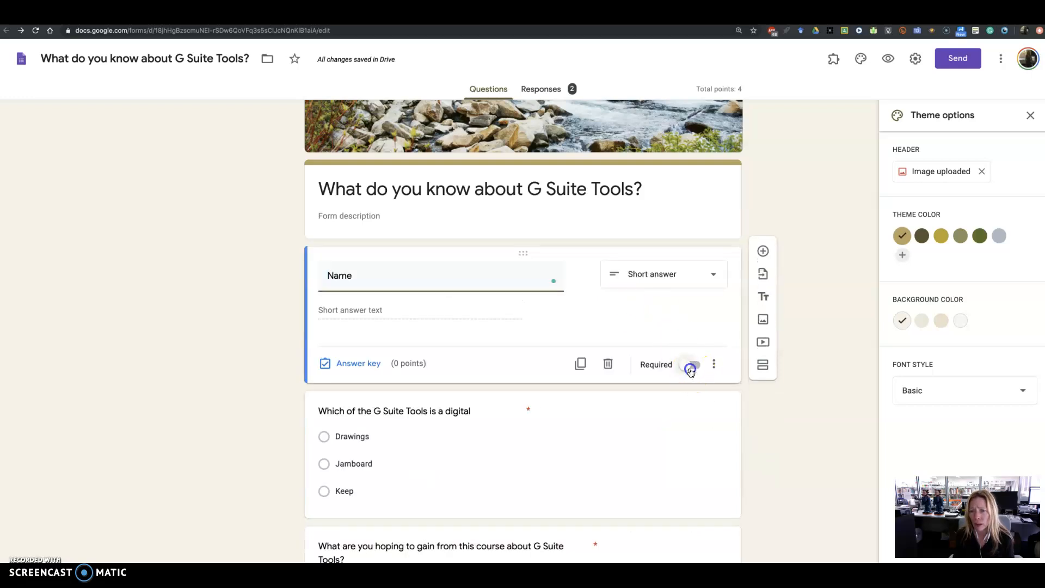
Step: Look through the remaining questions down to the preferred date and time questions for volunteering
{"action": "scroll", "coordinate": [637, 444], "scroll_direction": "down", "scroll_amount": 9}
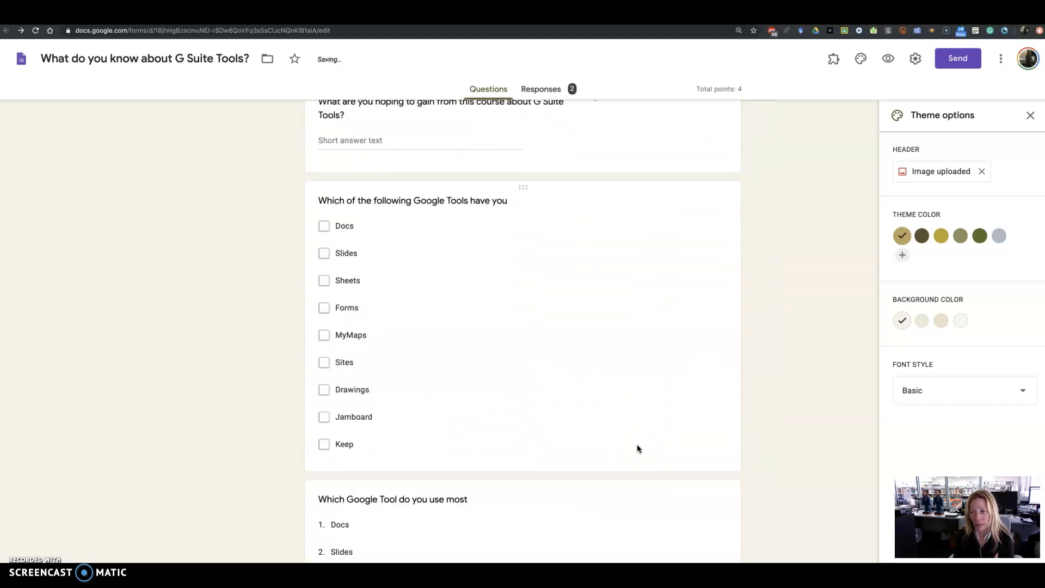
{"action": "scroll", "coordinate": [689, 487], "scroll_direction": "down", "scroll_amount": 3}
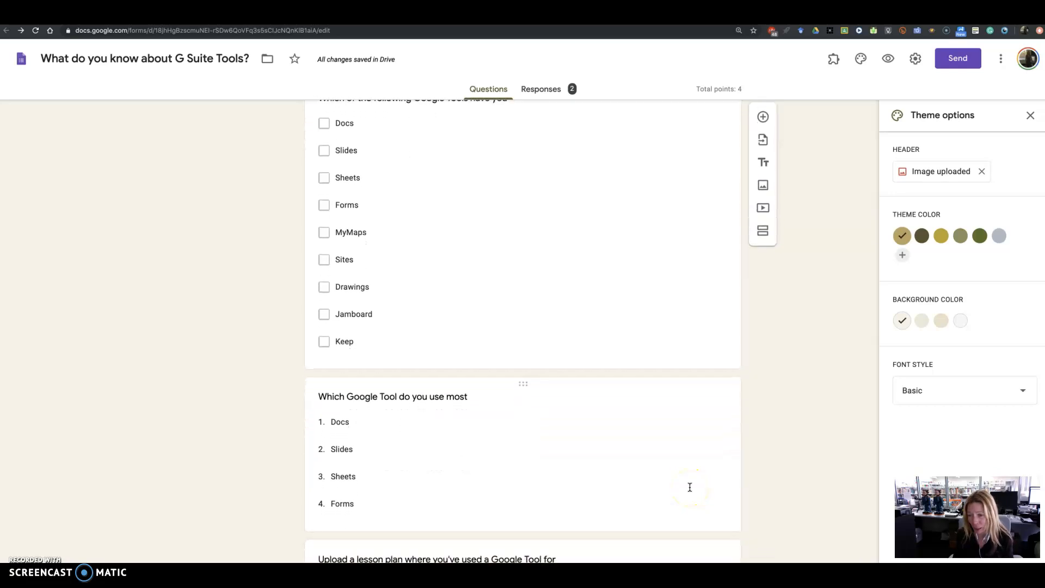
{"action": "scroll", "coordinate": [625, 443], "scroll_direction": "down", "scroll_amount": 1}
{"action": "scroll", "coordinate": [618, 521], "scroll_direction": "down", "scroll_amount": 6}
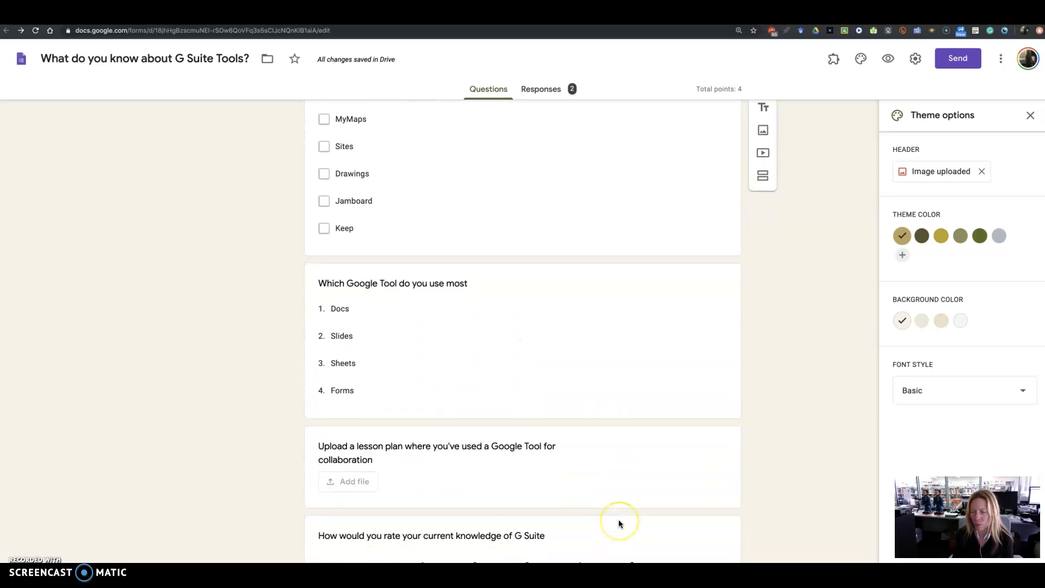
{"action": "scroll", "coordinate": [619, 524], "scroll_direction": "down", "scroll_amount": 20}
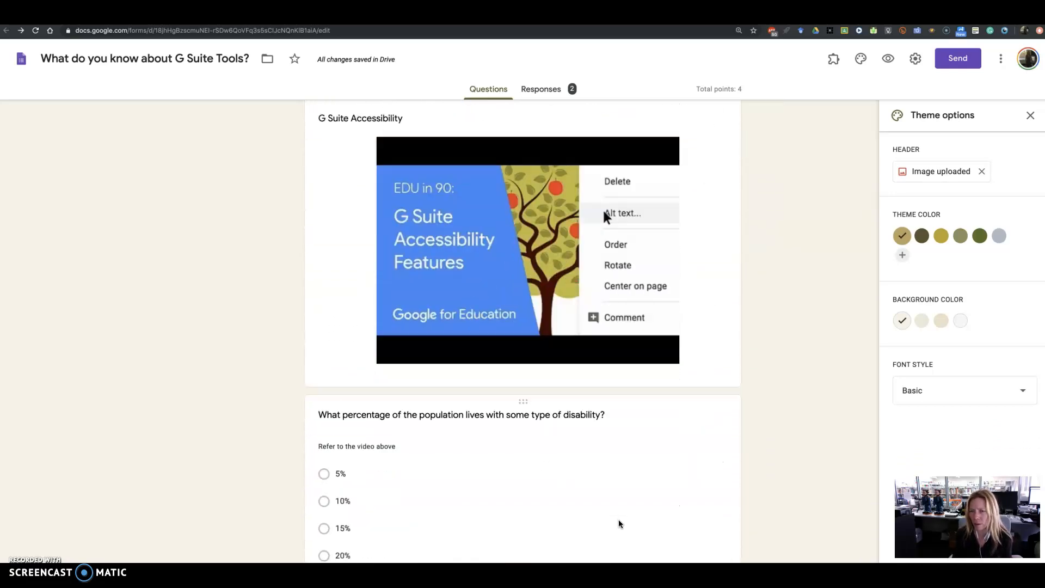
{"action": "left_click", "coordinate": [604, 452]}
{"action": "left_click", "coordinate": [629, 414]}
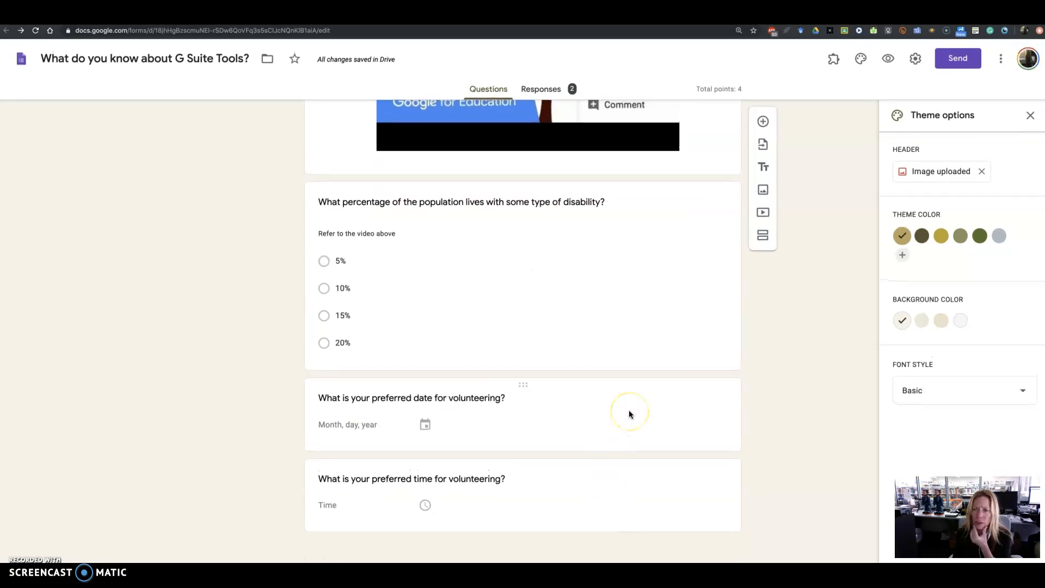
Step: Preview the form as a respondent, look through all its questions, and return to the form editor
{"action": "scroll", "coordinate": [628, 414], "scroll_direction": "up", "scroll_amount": 10}
{"action": "left_click", "coordinate": [628, 421]}
{"action": "scroll", "coordinate": [628, 421], "scroll_direction": "up", "scroll_amount": 12}
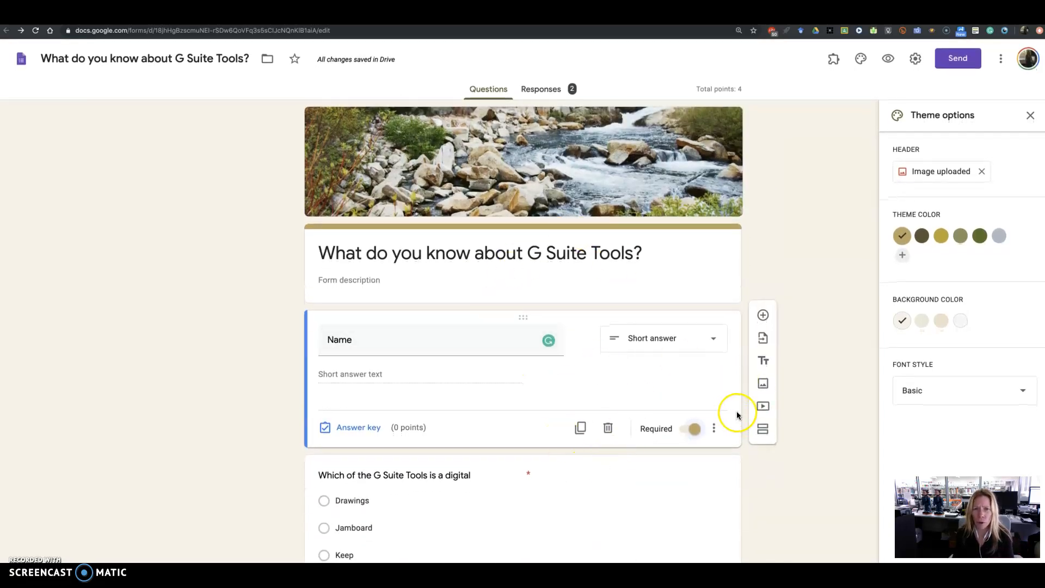
{"action": "left_click", "coordinate": [887, 64]}
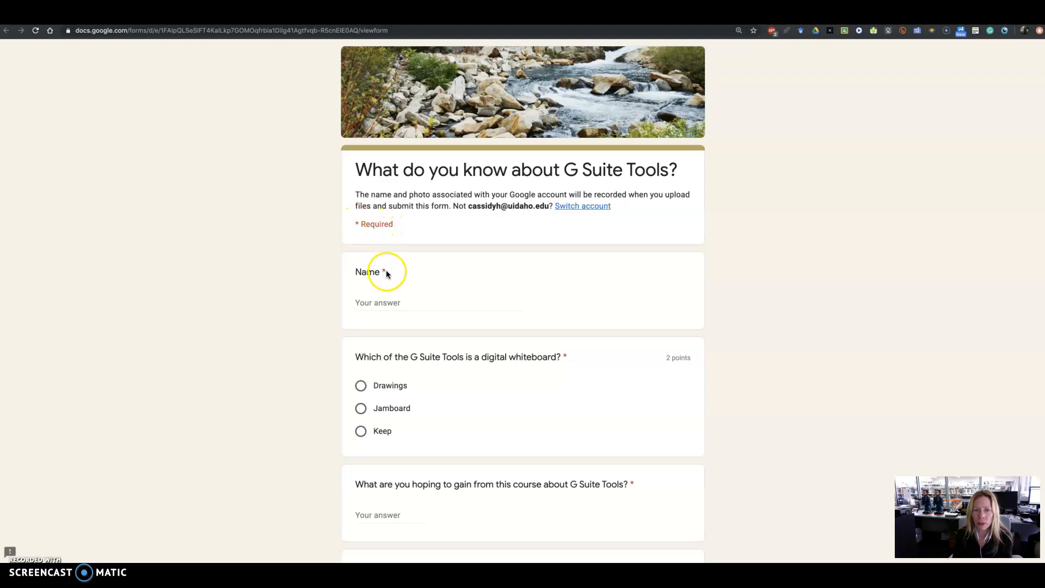
{"action": "scroll", "coordinate": [528, 412], "scroll_direction": "down", "scroll_amount": 2}
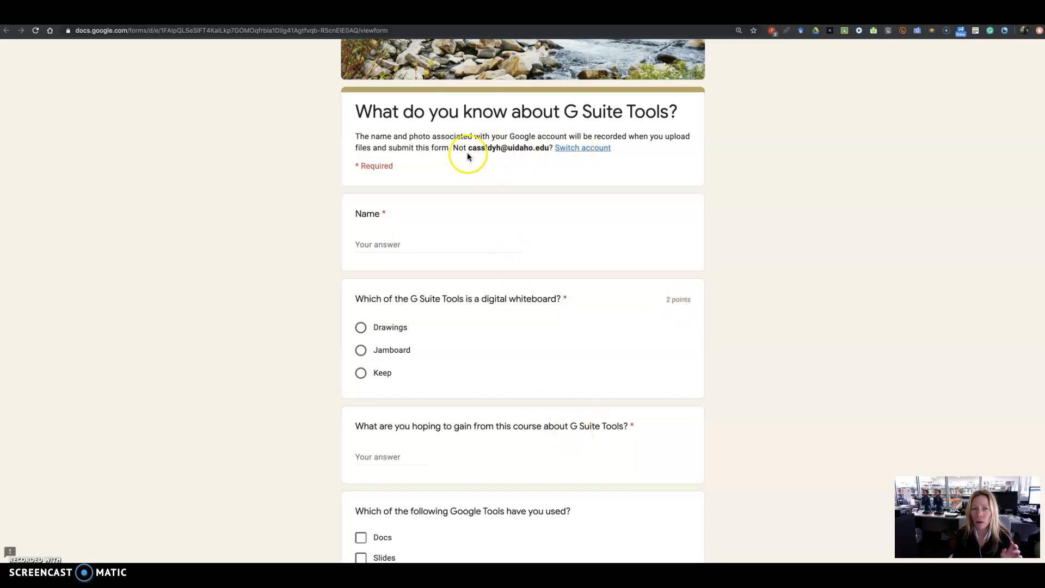
{"action": "scroll", "coordinate": [557, 319], "scroll_direction": "down", "scroll_amount": 3}
{"action": "scroll", "coordinate": [557, 319], "scroll_direction": "down", "scroll_amount": 18}
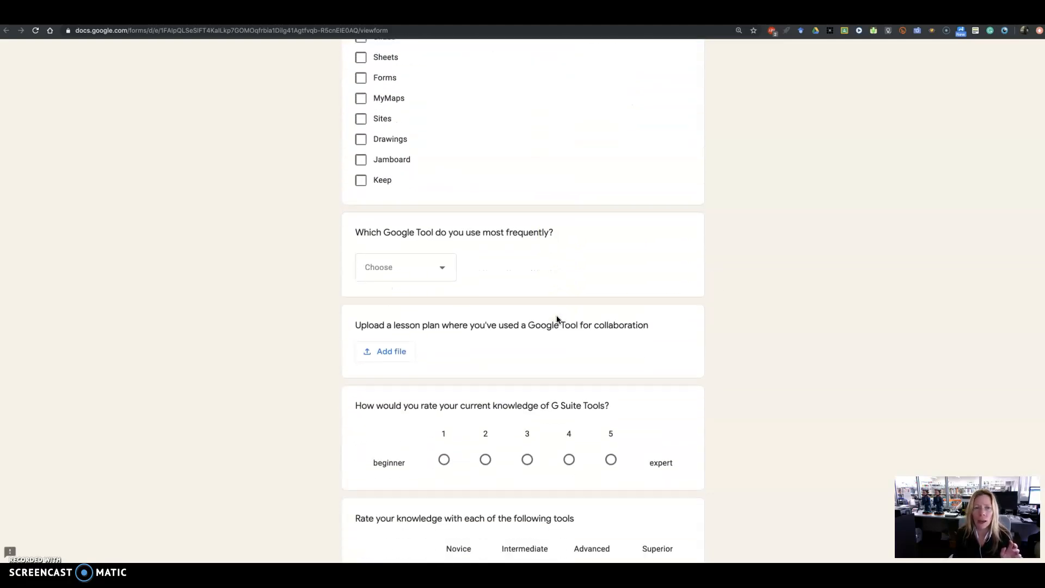
{"action": "scroll", "coordinate": [556, 319], "scroll_direction": "down", "scroll_amount": 12}
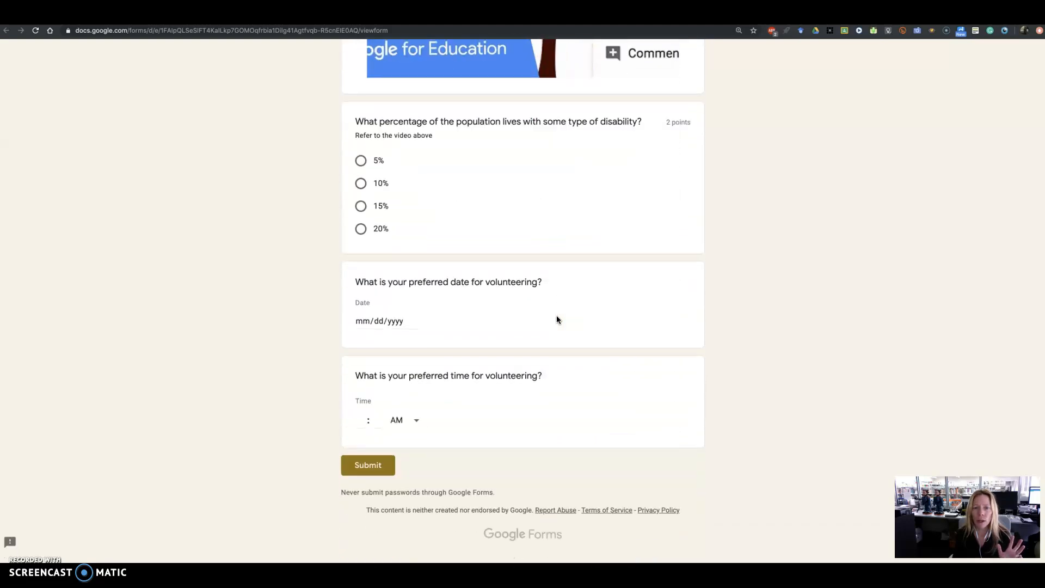
{"action": "scroll", "coordinate": [592, 397], "scroll_direction": "up", "scroll_amount": 15}
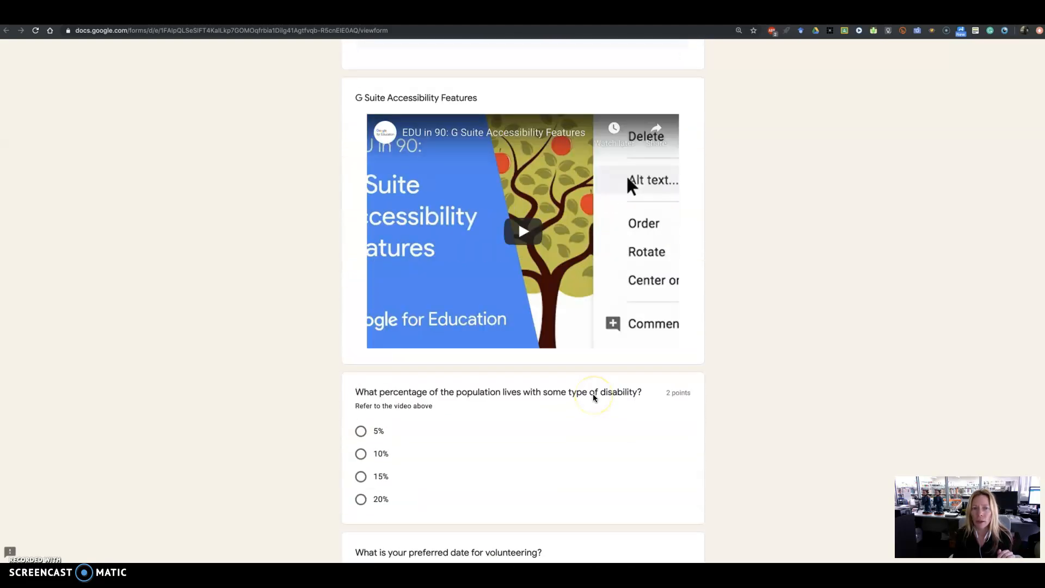
{"action": "scroll", "coordinate": [593, 397], "scroll_direction": "down", "scroll_amount": 15}
{"action": "scroll", "coordinate": [593, 397], "scroll_direction": "up", "scroll_amount": 20}
{"action": "scroll", "coordinate": [596, 381], "scroll_direction": "down", "scroll_amount": 1}
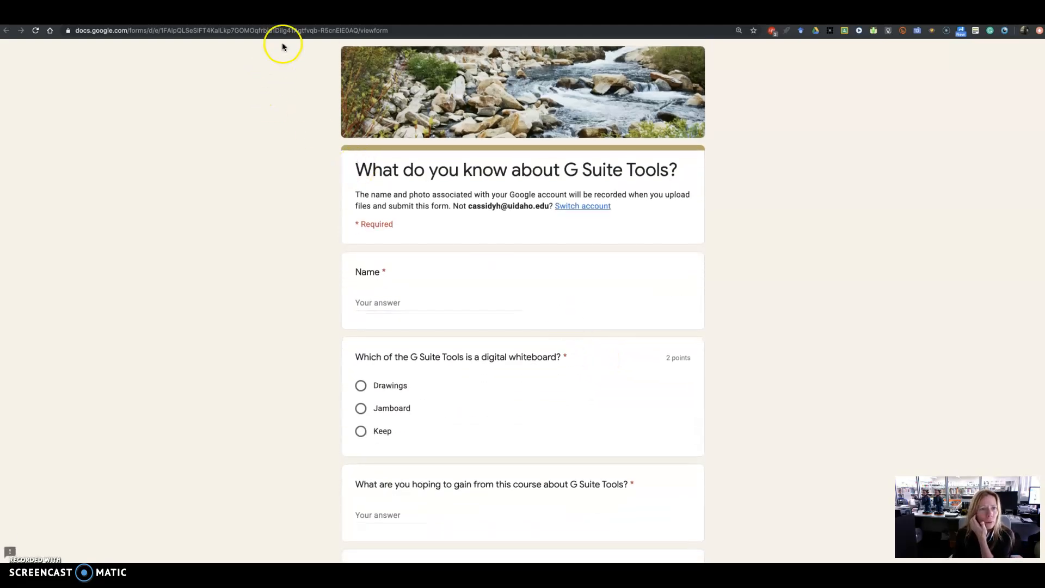
{"action": "left_click", "coordinate": [285, 17]}
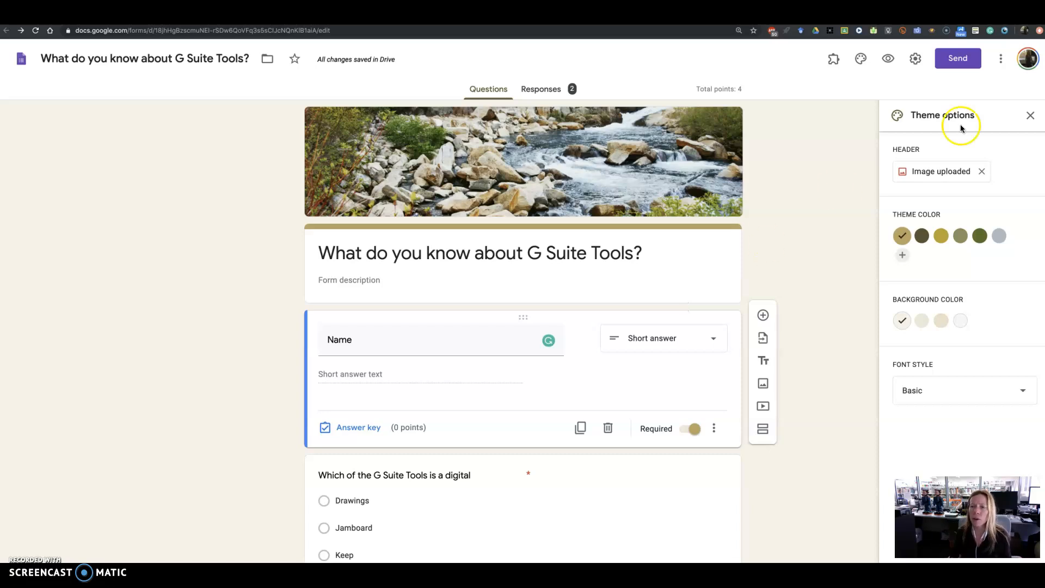
Step: Close the theme options and, in the general form settings, allow respondents to see summary charts and text responses
{"action": "left_click", "coordinate": [1028, 116]}
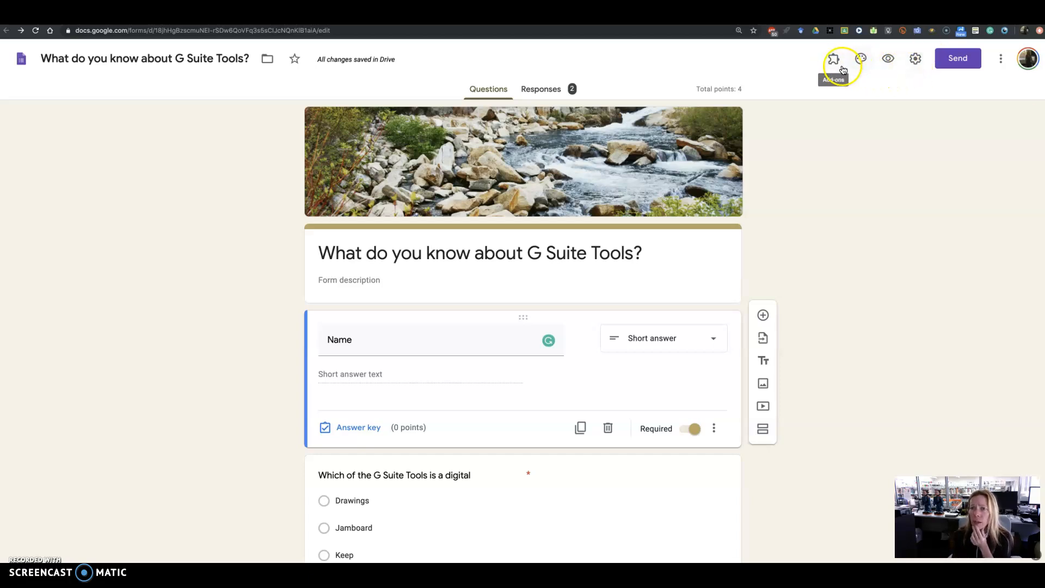
{"action": "left_click", "coordinate": [911, 61]}
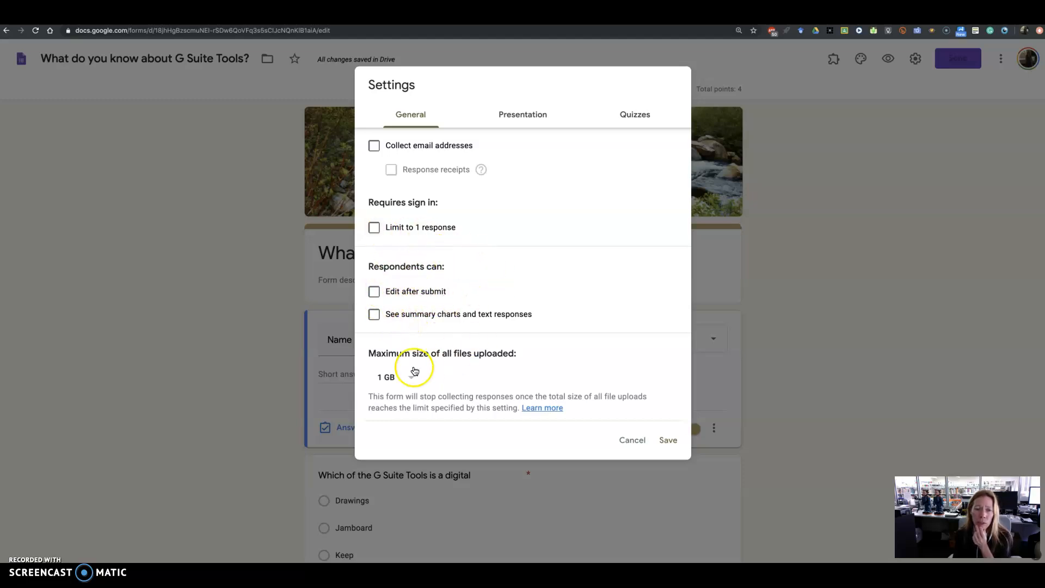
{"action": "left_click", "coordinate": [374, 316]}
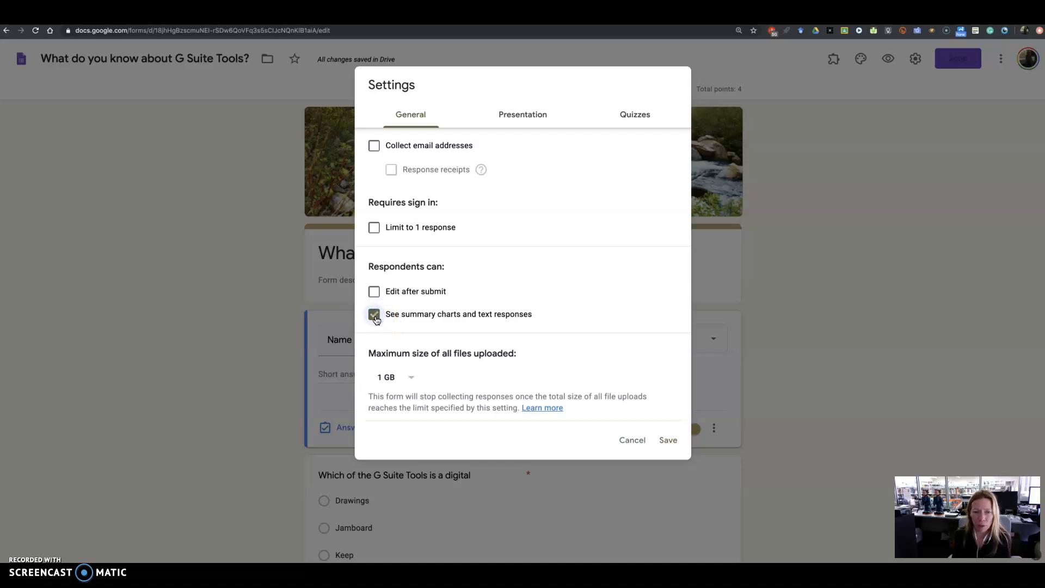
{"action": "left_click", "coordinate": [411, 379]}
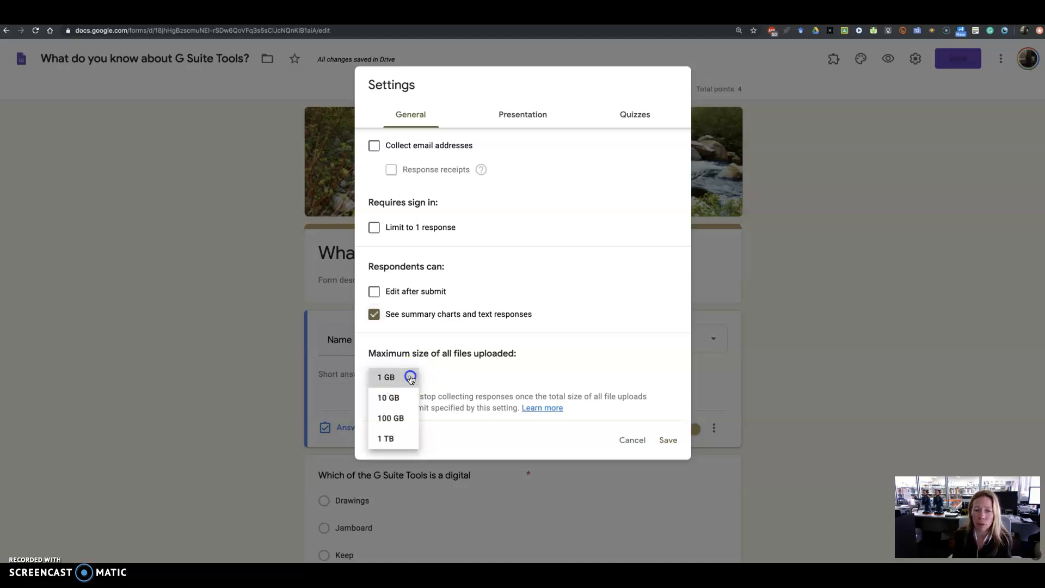
{"action": "left_click", "coordinate": [410, 378]}
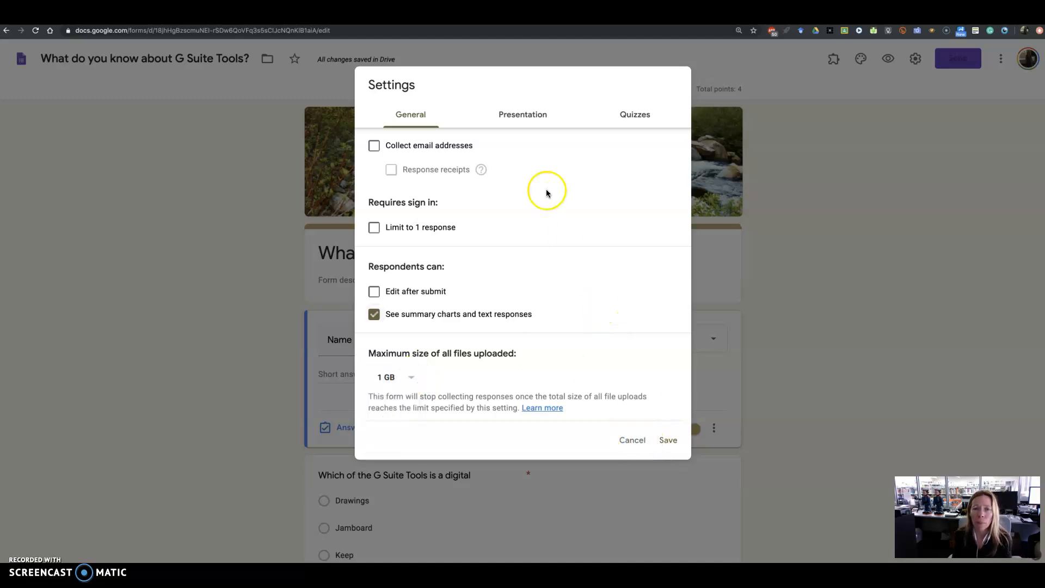
Step: Review the presentation settings, including the confirmation message, and the quiz settings, and save the form settings
{"action": "left_click", "coordinate": [532, 116]}
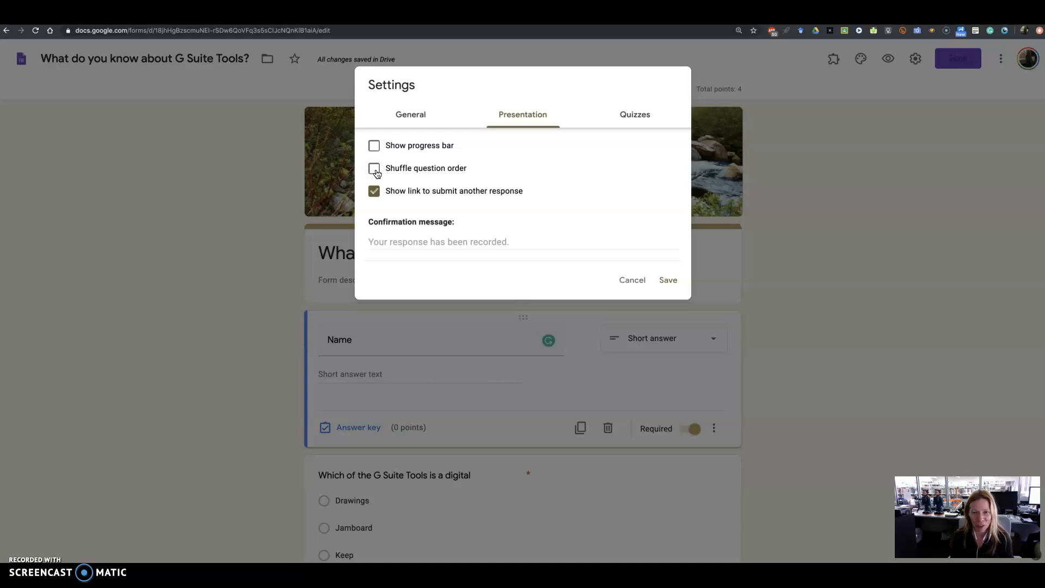
{"action": "left_click", "coordinate": [438, 159]}
{"action": "left_click", "coordinate": [464, 244]}
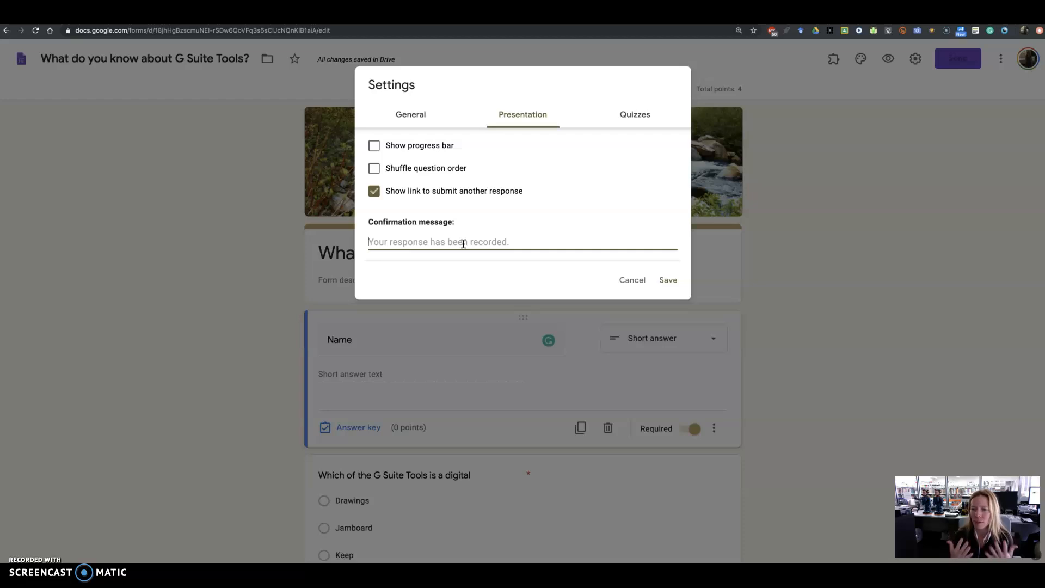
{"action": "left_click", "coordinate": [645, 119]}
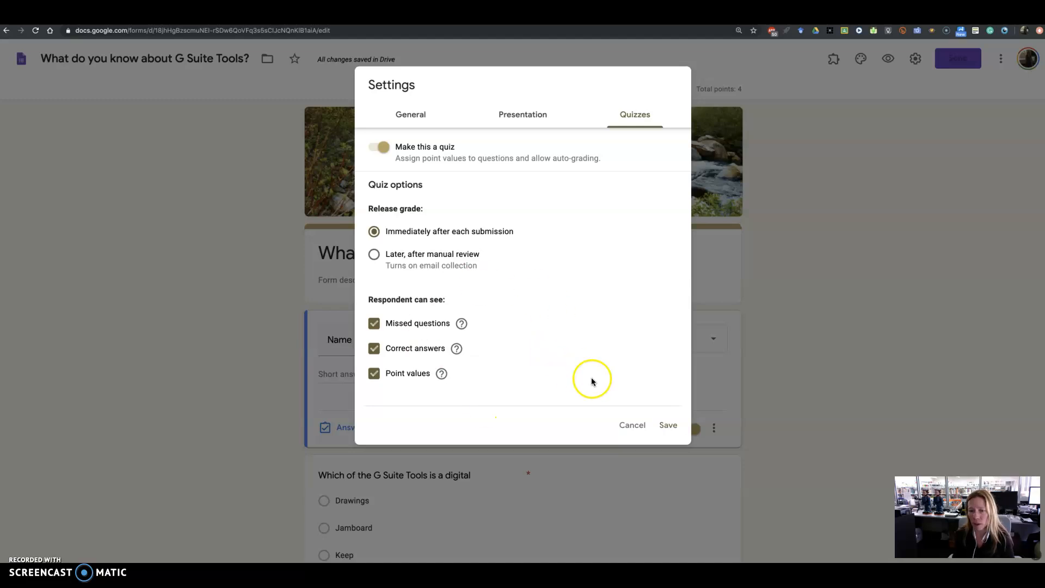
{"action": "left_click", "coordinate": [671, 425]}
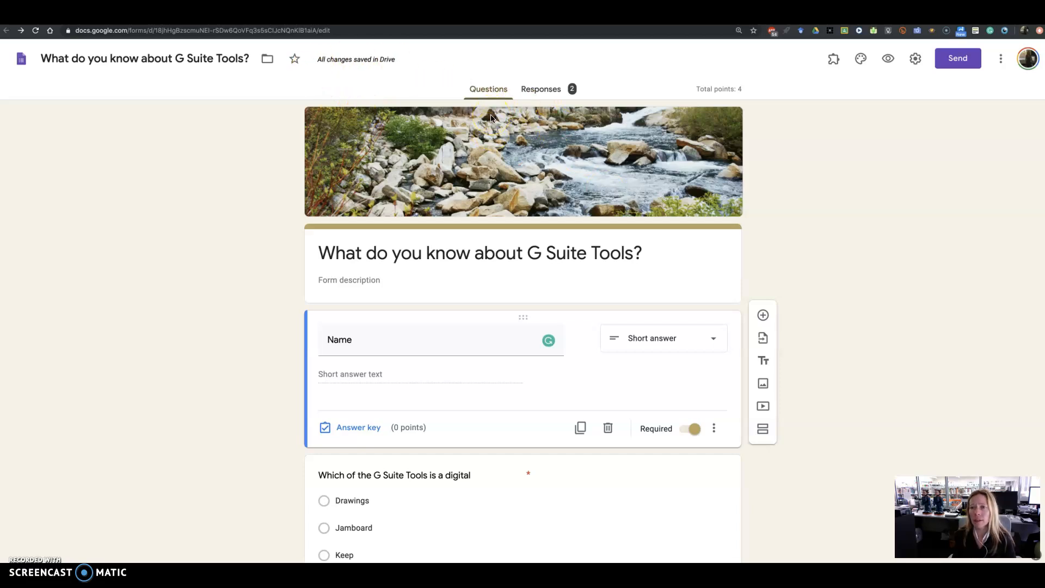
Step: Open the responses summary and examine the score insights, points distribution and answer chart of the digital whiteboard question
{"action": "left_click", "coordinate": [567, 88]}
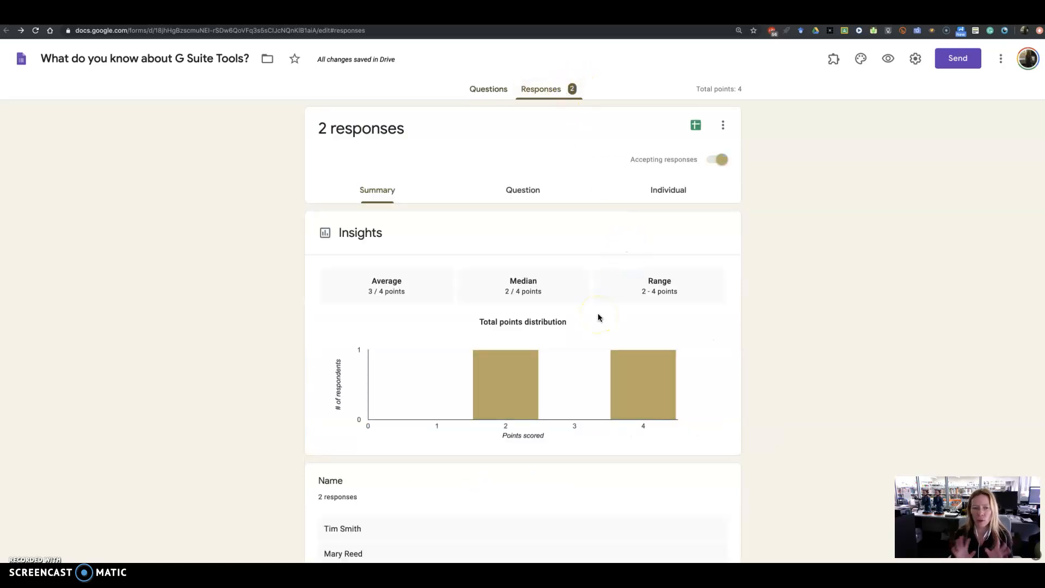
{"action": "scroll", "coordinate": [598, 321], "scroll_direction": "down", "scroll_amount": 3}
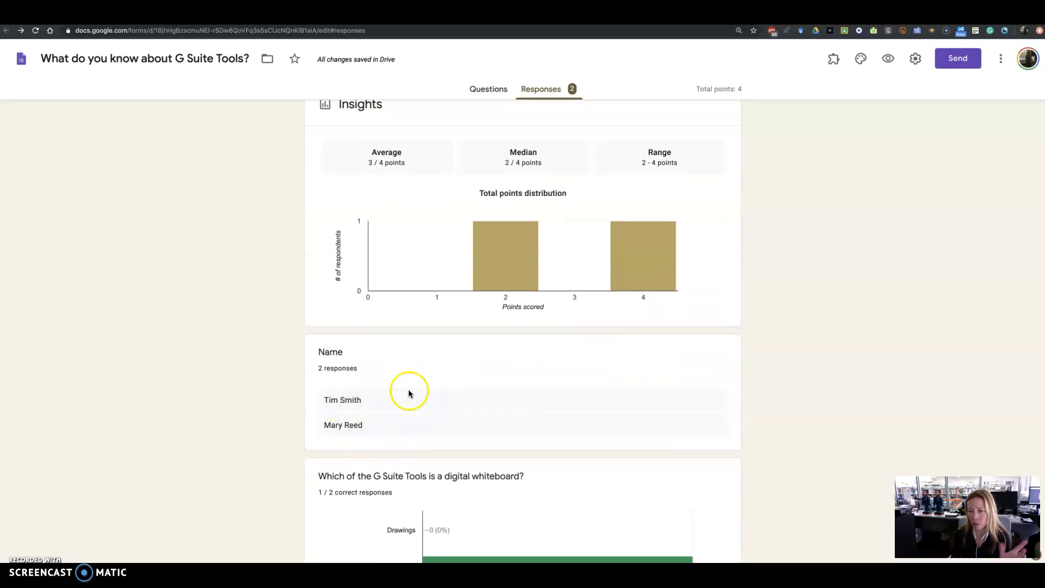
{"action": "scroll", "coordinate": [544, 448], "scroll_direction": "down", "scroll_amount": 8}
{"action": "scroll", "coordinate": [544, 451], "scroll_direction": "up", "scroll_amount": 4}
{"action": "scroll", "coordinate": [544, 451], "scroll_direction": "down", "scroll_amount": 3}
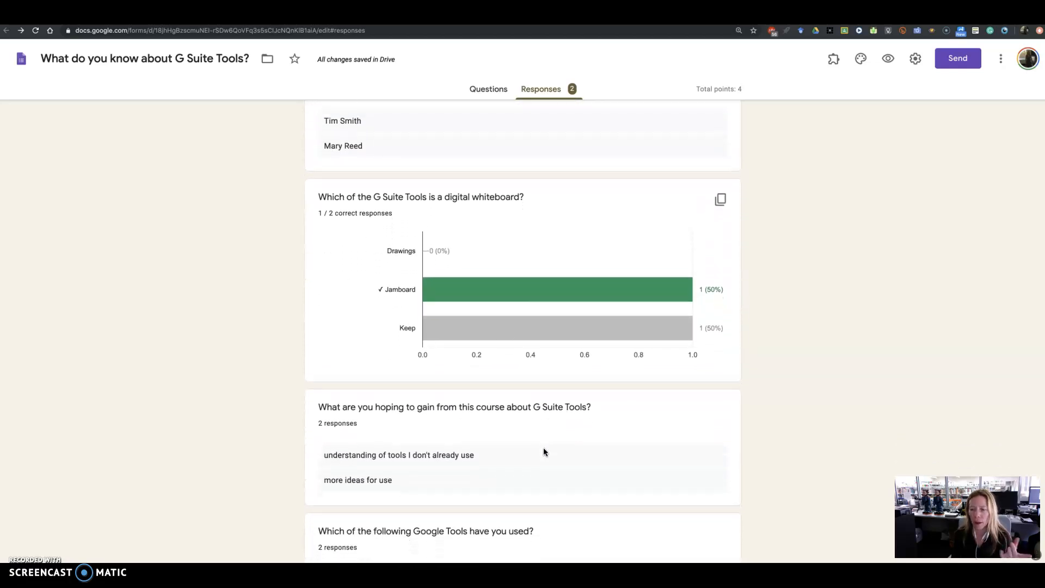
{"action": "scroll", "coordinate": [543, 452], "scroll_direction": "down", "scroll_amount": 1}
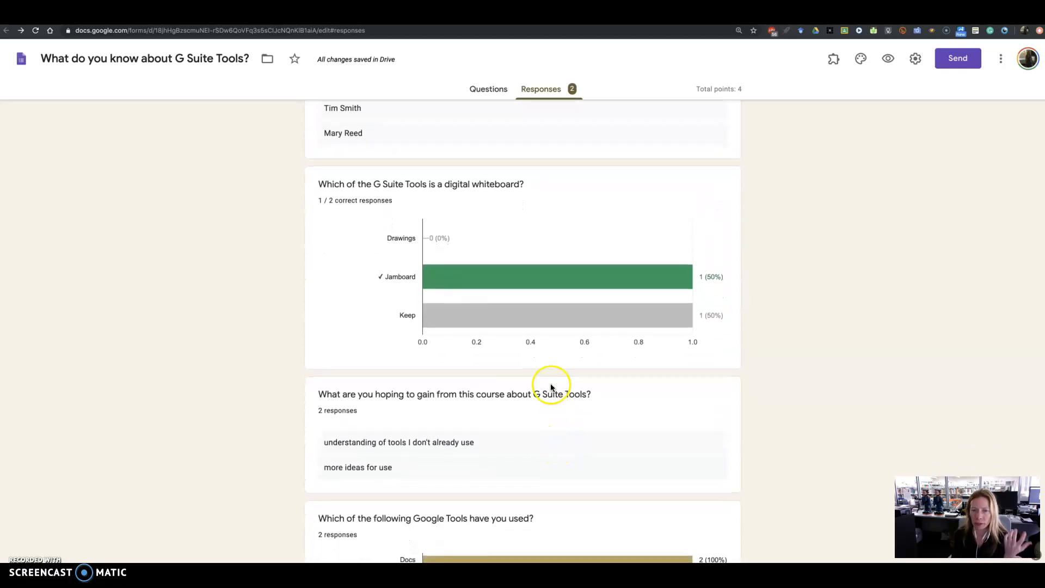
{"action": "scroll", "coordinate": [550, 342], "scroll_direction": "down", "scroll_amount": 2}
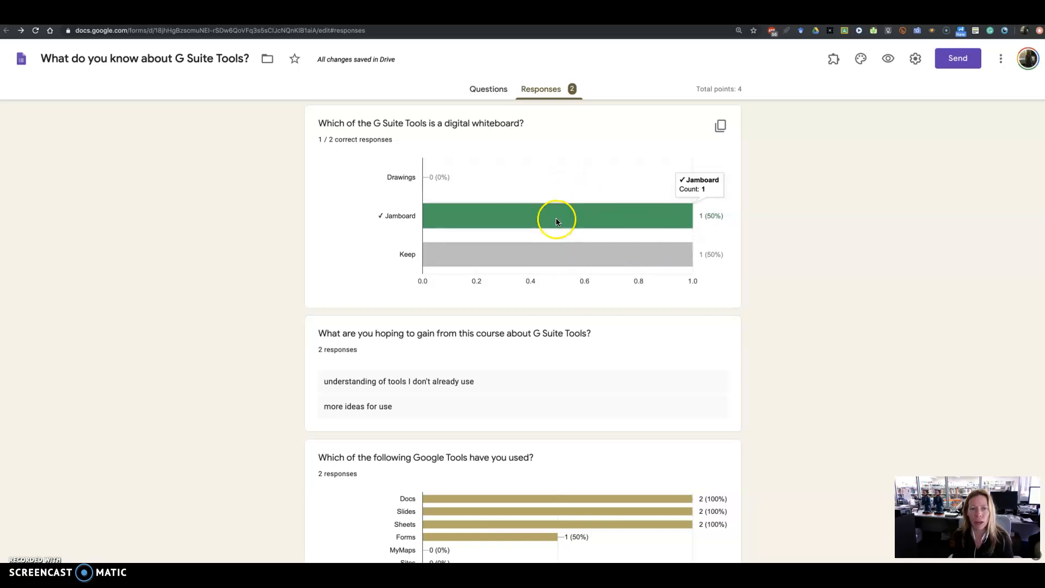
{"action": "mouse_move", "coordinate": [466, 223]}
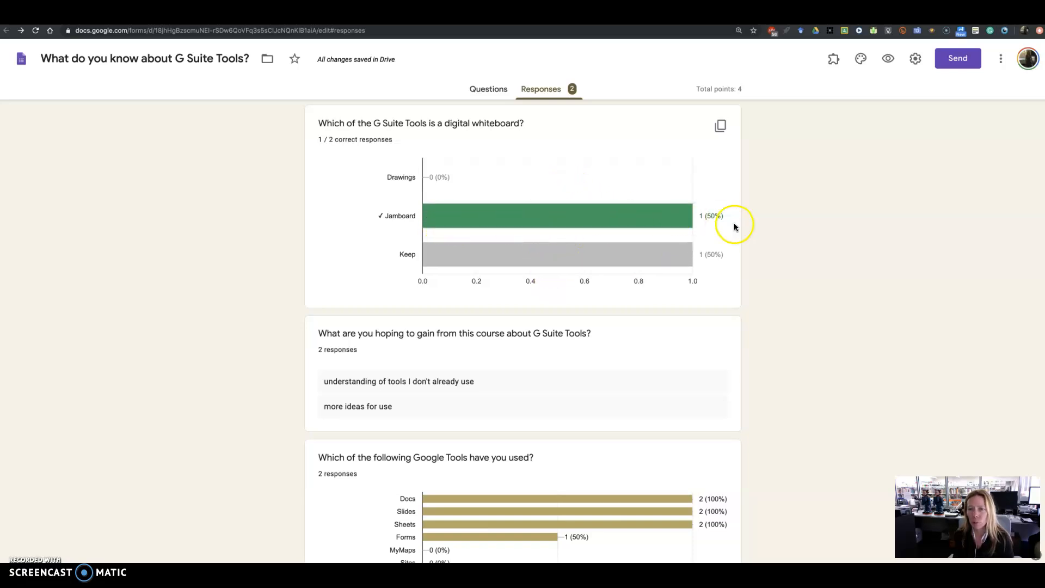
{"action": "mouse_move", "coordinate": [679, 264]}
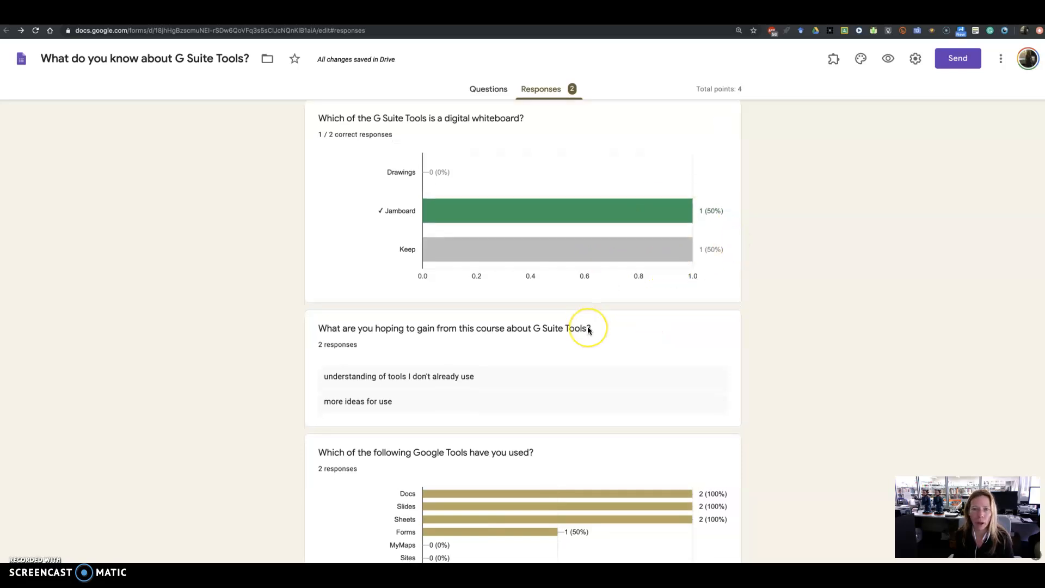
{"action": "scroll", "coordinate": [587, 328], "scroll_direction": "up", "scroll_amount": 1}
{"action": "scroll", "coordinate": [588, 330], "scroll_direction": "up", "scroll_amount": 10}
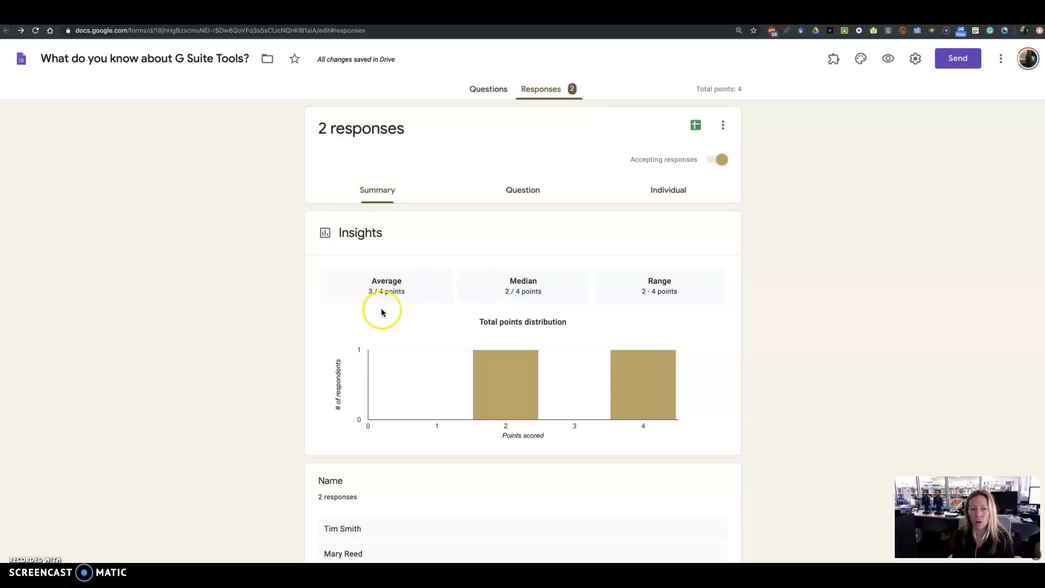
{"action": "mouse_move", "coordinate": [646, 389]}
Step: Look through the summary of the remaining questions, including Google Tools usage, uploaded lesson plans, knowledge ratings and the disability question
{"action": "scroll", "coordinate": [641, 387], "scroll_direction": "down", "scroll_amount": 15}
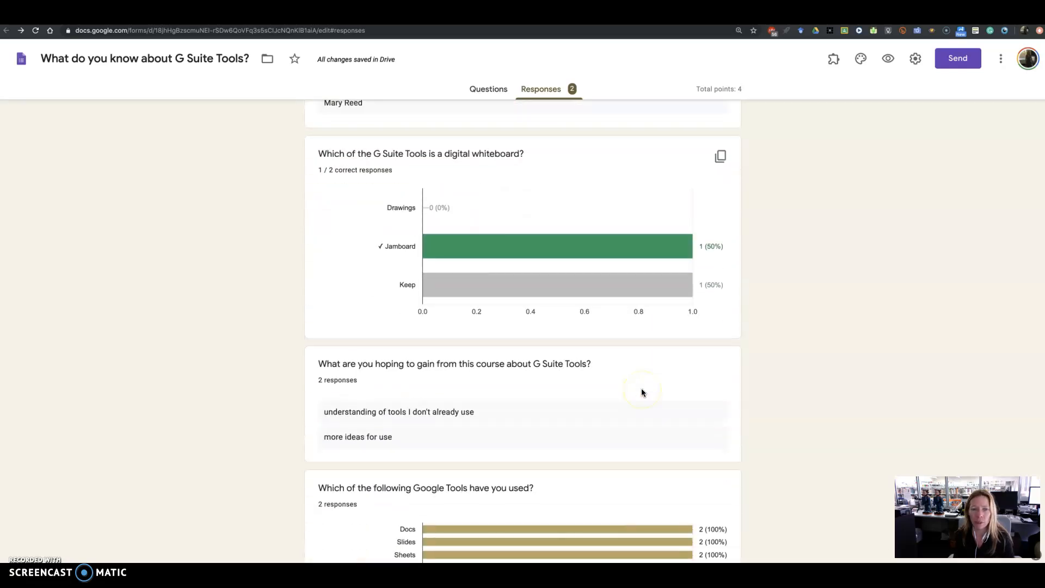
{"action": "scroll", "coordinate": [641, 387], "scroll_direction": "down", "scroll_amount": 2}
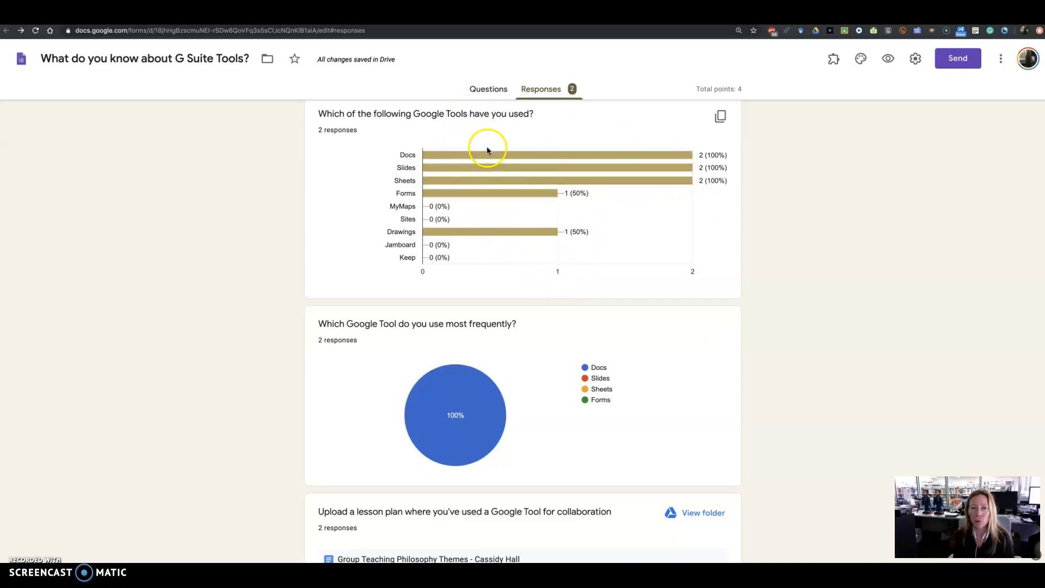
{"action": "scroll", "coordinate": [632, 326], "scroll_direction": "down", "scroll_amount": 3}
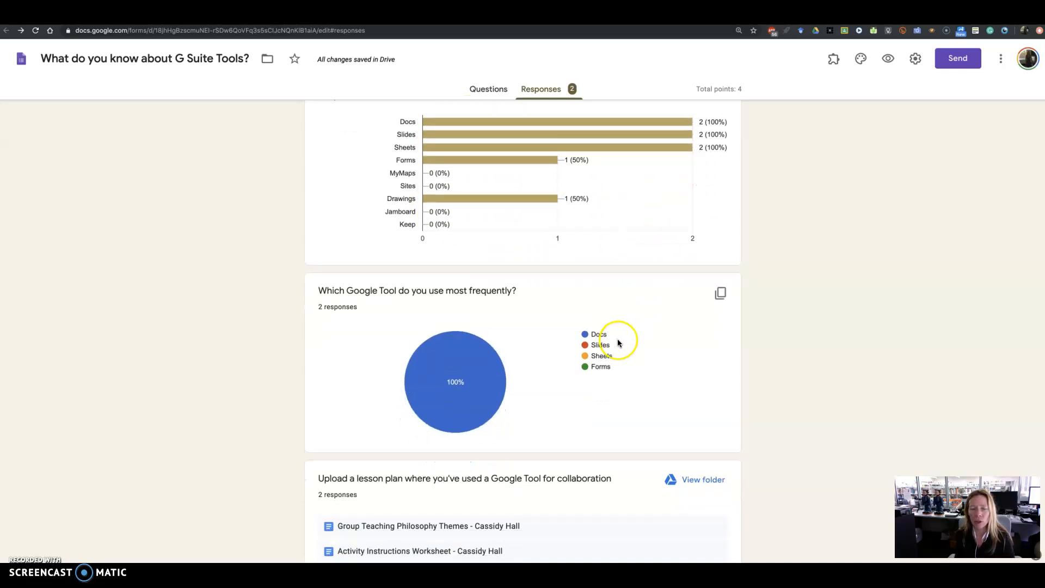
{"action": "mouse_move", "coordinate": [449, 327]}
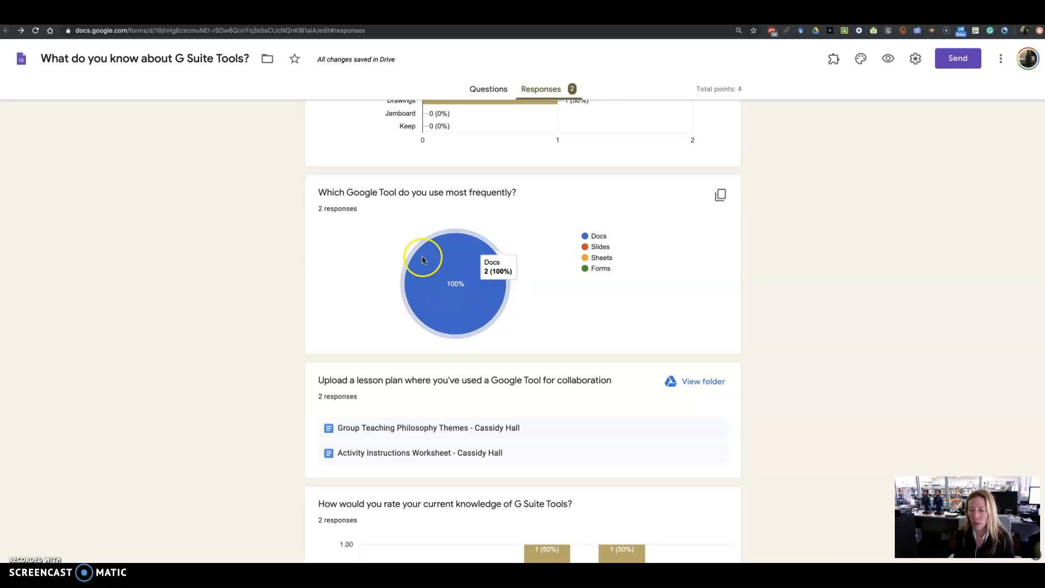
{"action": "scroll", "coordinate": [589, 330], "scroll_direction": "down", "scroll_amount": 1}
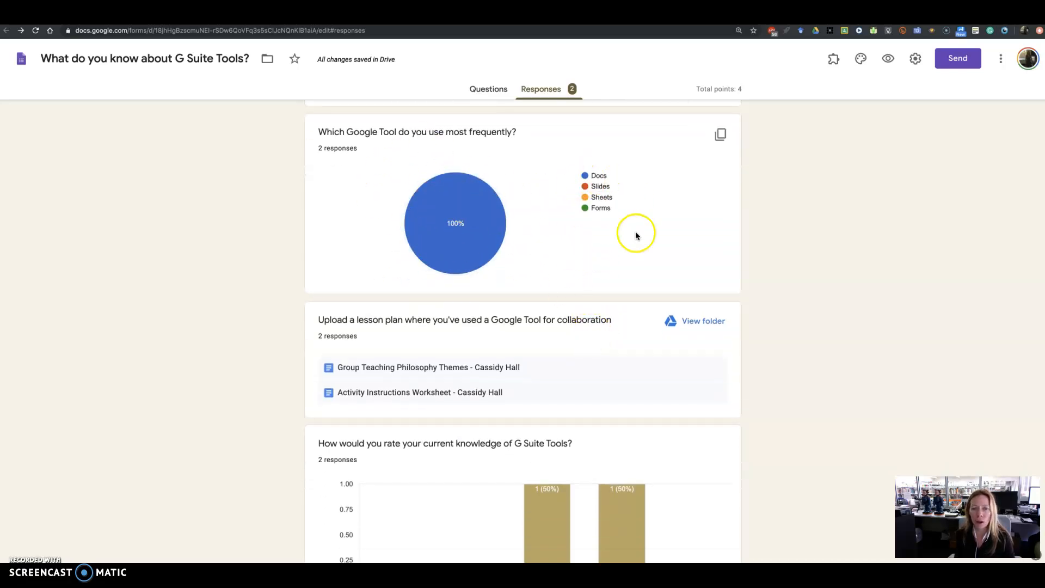
{"action": "scroll", "coordinate": [593, 308], "scroll_direction": "down", "scroll_amount": 4}
{"action": "scroll", "coordinate": [593, 311], "scroll_direction": "down", "scroll_amount": 3}
{"action": "scroll", "coordinate": [593, 310], "scroll_direction": "up", "scroll_amount": 5}
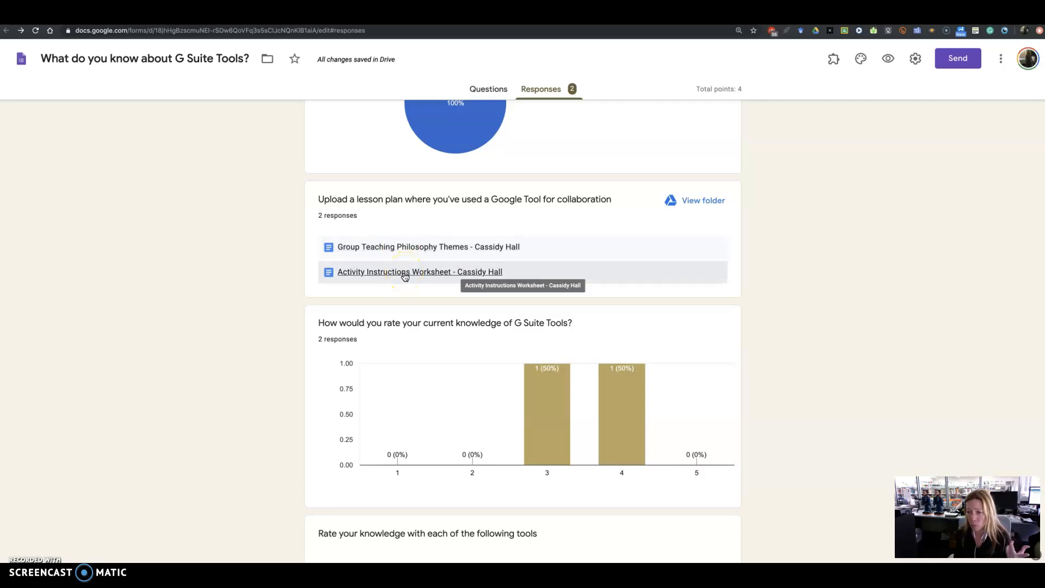
{"action": "scroll", "coordinate": [405, 277], "scroll_direction": "down", "scroll_amount": 10}
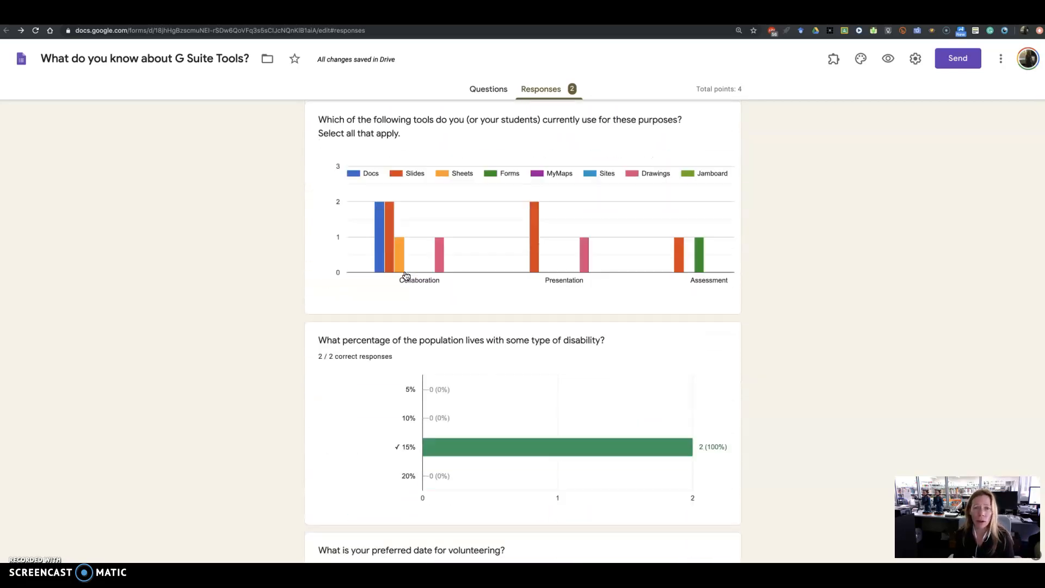
{"action": "scroll", "coordinate": [405, 277], "scroll_direction": "down", "scroll_amount": 4}
{"action": "scroll", "coordinate": [623, 263], "scroll_direction": "up", "scroll_amount": 12}
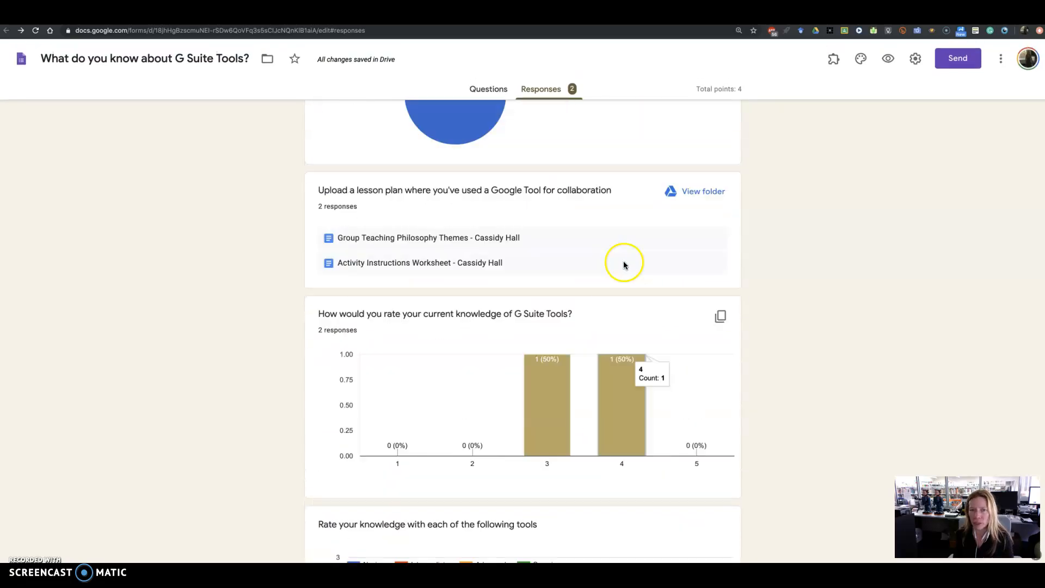
Step: Export the form responses to a newly created spreadsheet and look through its response columns
{"action": "scroll", "coordinate": [620, 272], "scroll_direction": "up", "scroll_amount": 10}
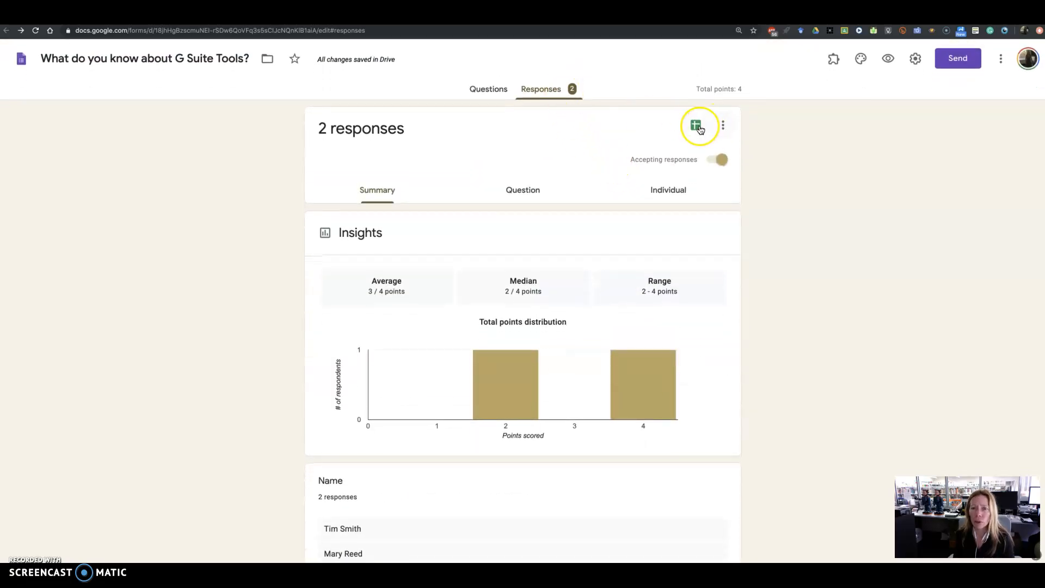
{"action": "left_click", "coordinate": [697, 126]}
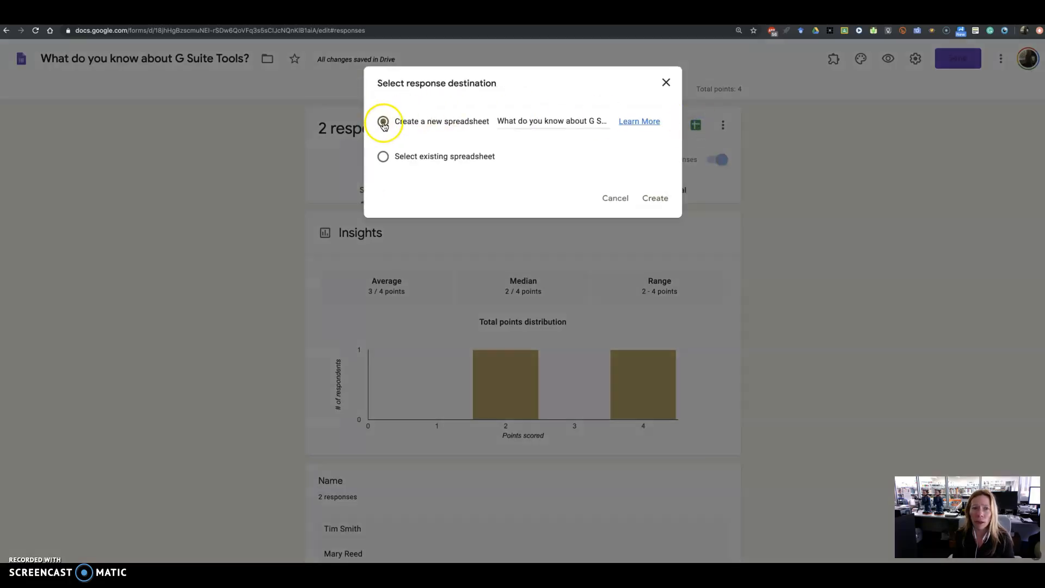
{"action": "left_click", "coordinate": [654, 200]}
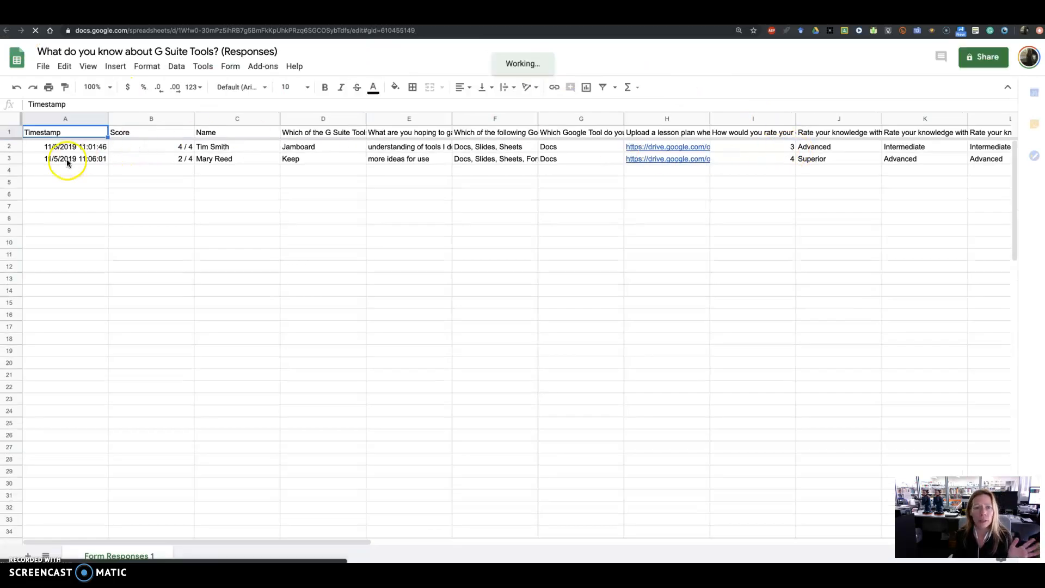
{"action": "scroll", "coordinate": [811, 206], "scroll_direction": "right", "scroll_amount": 10}
{"action": "scroll", "coordinate": [811, 209], "scroll_direction": "right", "scroll_amount": 10}
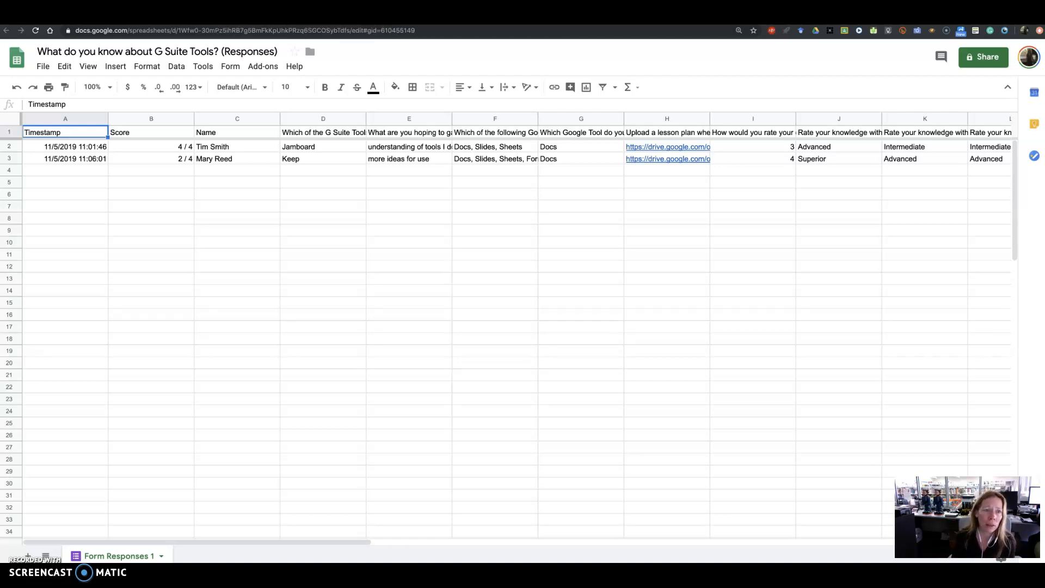
Step: Switch to the DG Lesson 1 Surveys spreadsheet and look through its Vegetables, Fruits, Grain, Protein and Dairy response sheets
{"action": "key", "text": "ctrl+Tab"}
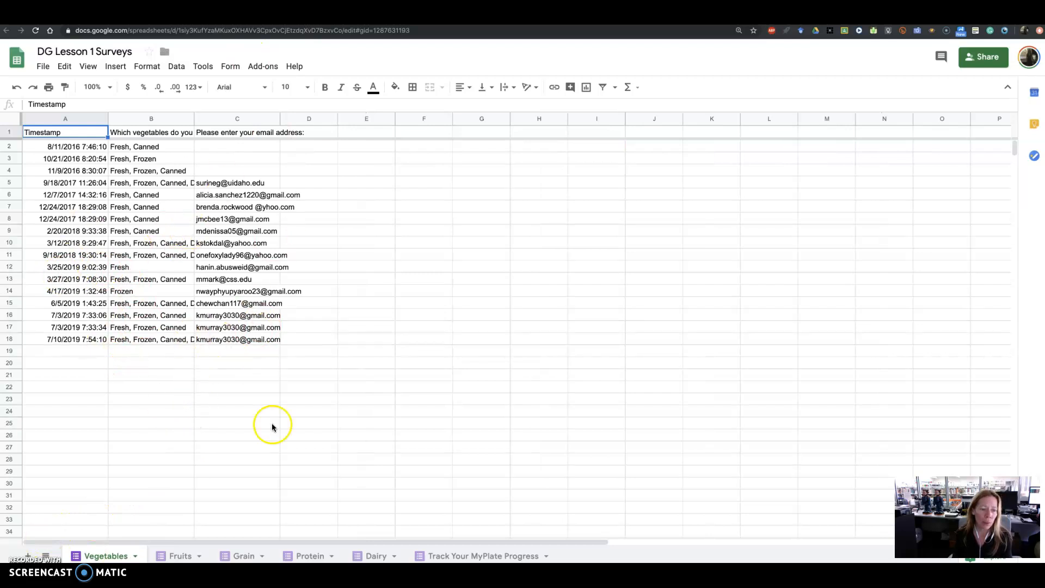
{"action": "left_click", "coordinate": [181, 556]}
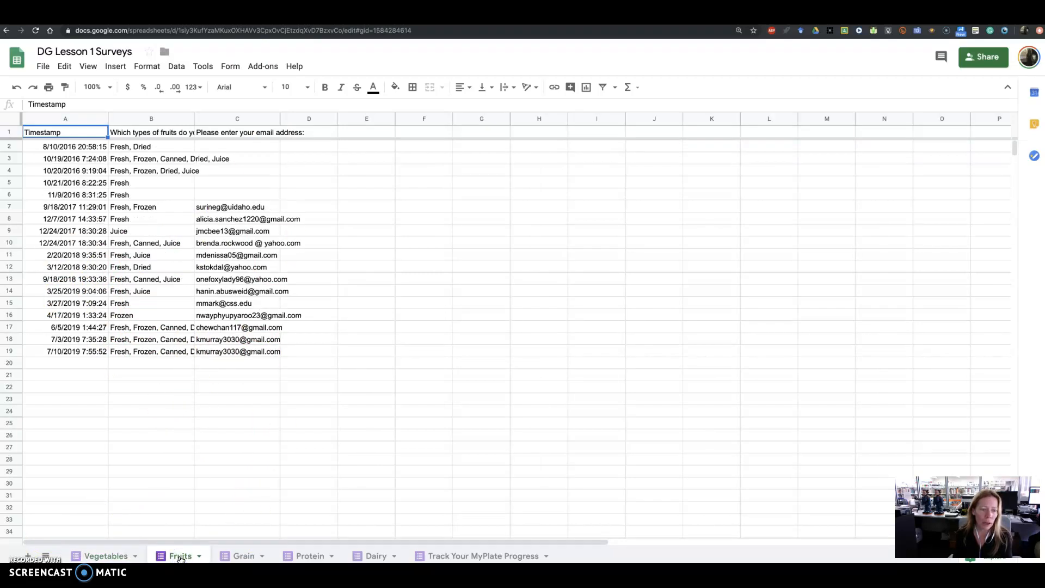
{"action": "left_click", "coordinate": [241, 556]}
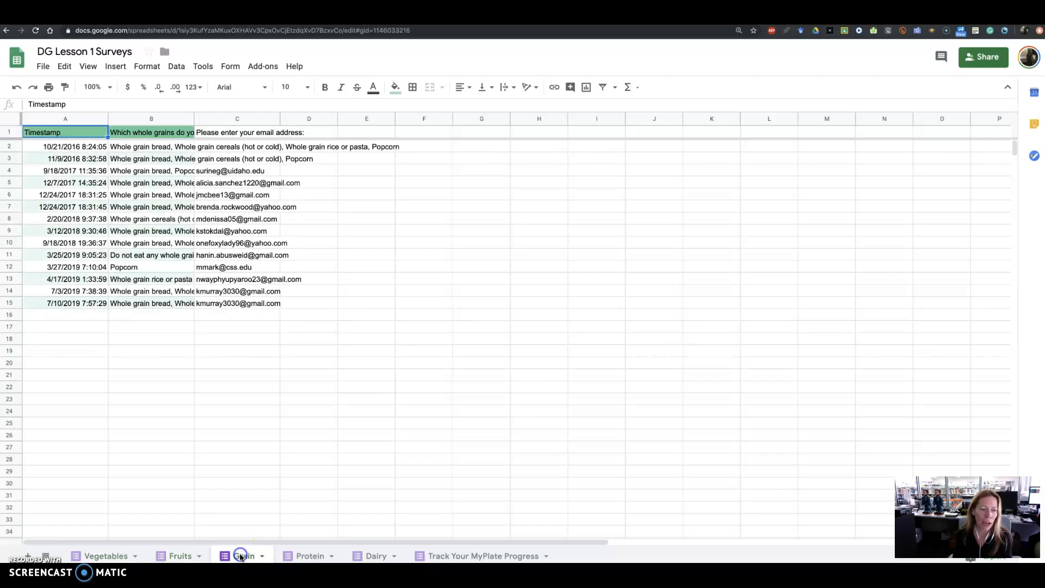
{"action": "left_click", "coordinate": [310, 556]}
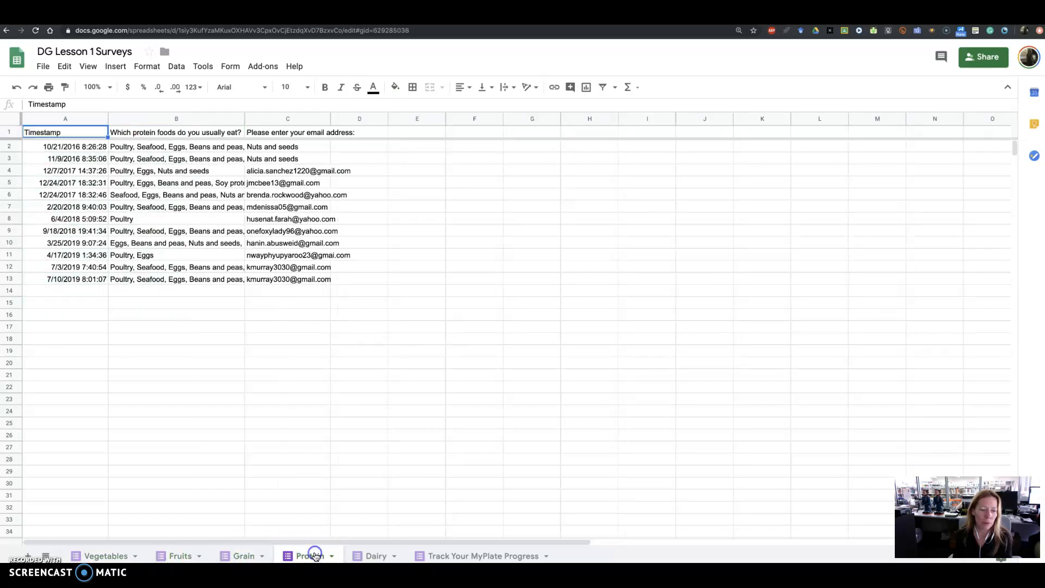
{"action": "left_click", "coordinate": [374, 556]}
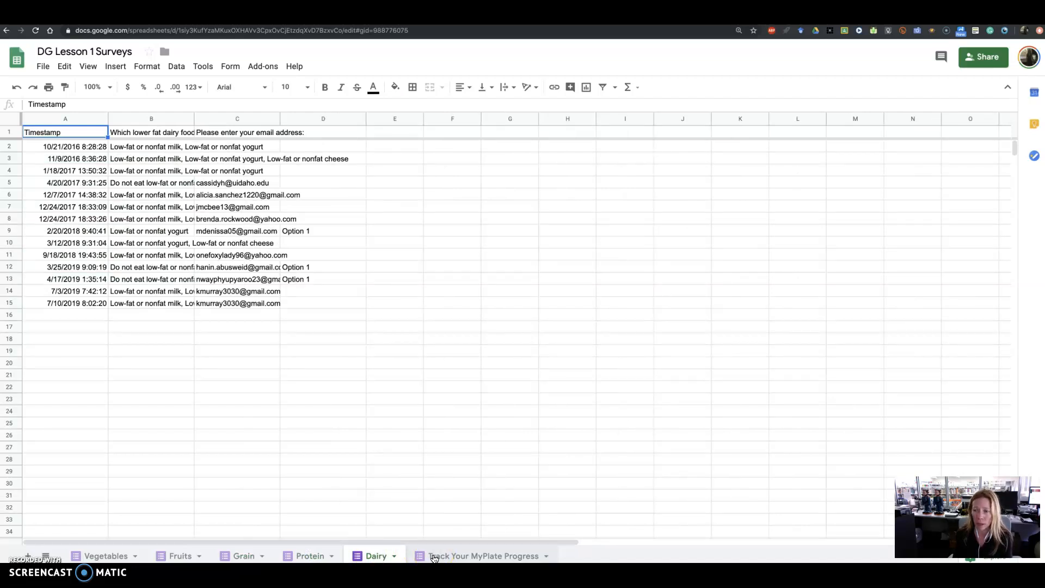
{"action": "left_click", "coordinate": [340, 559]}
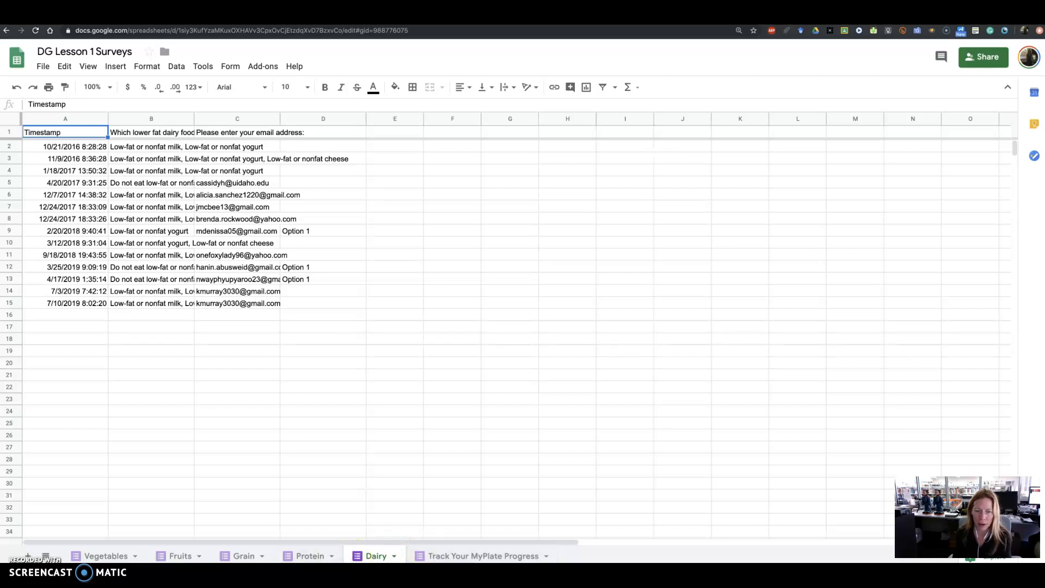
{"action": "left_click", "coordinate": [426, 559]}
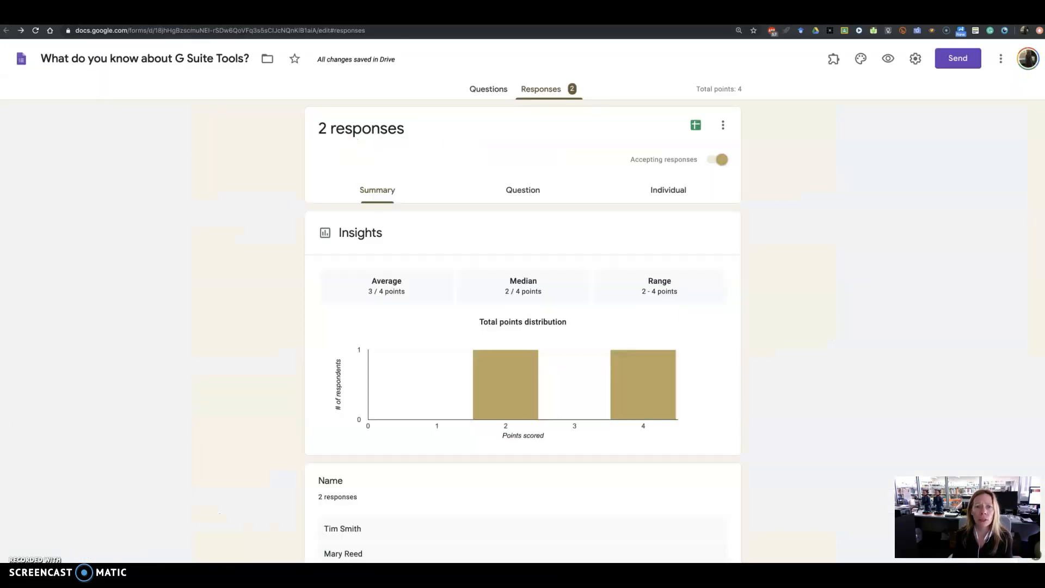
Step: Return to the form's questions and review the email, link and embed HTML options for sending the form
{"action": "left_click", "coordinate": [494, 90]}
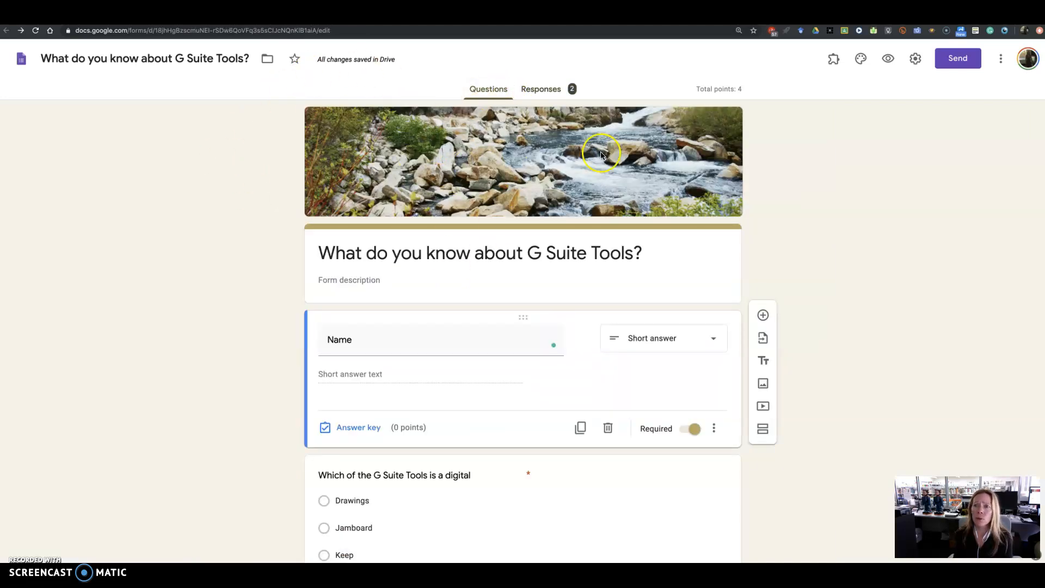
{"action": "left_click", "coordinate": [959, 60]}
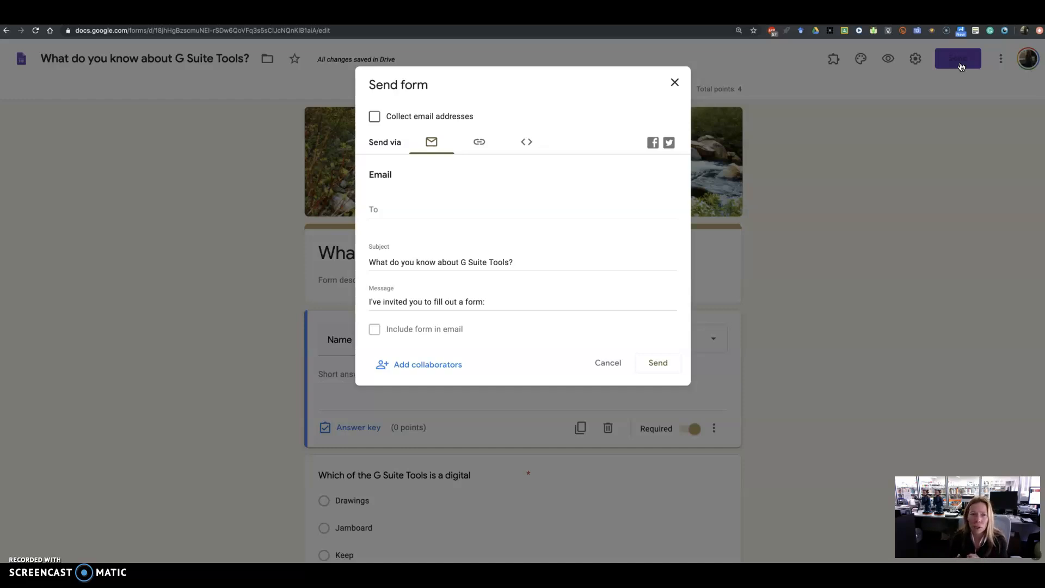
{"action": "left_click", "coordinate": [432, 214]}
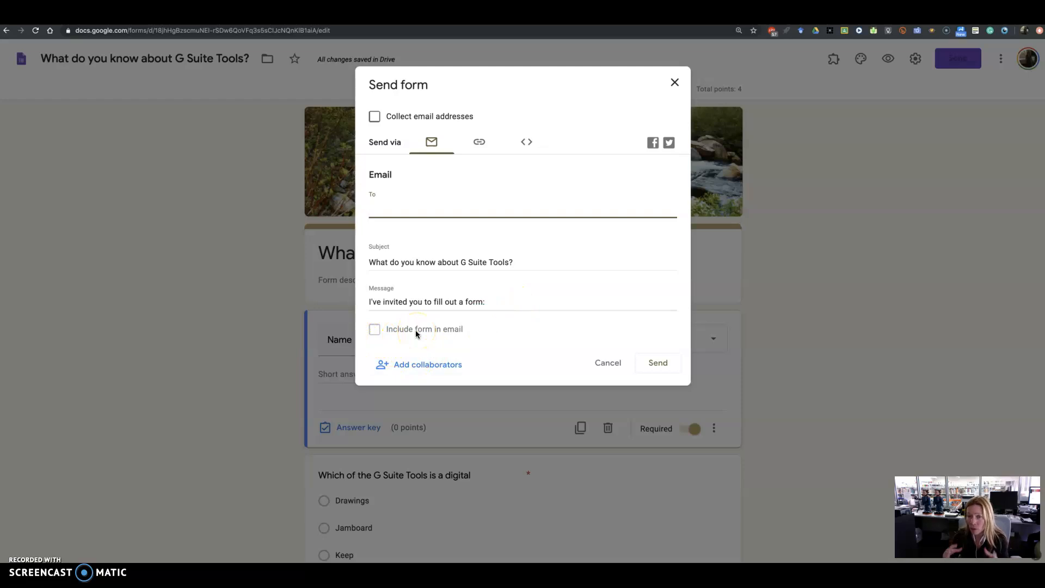
{"action": "left_click", "coordinate": [479, 143]}
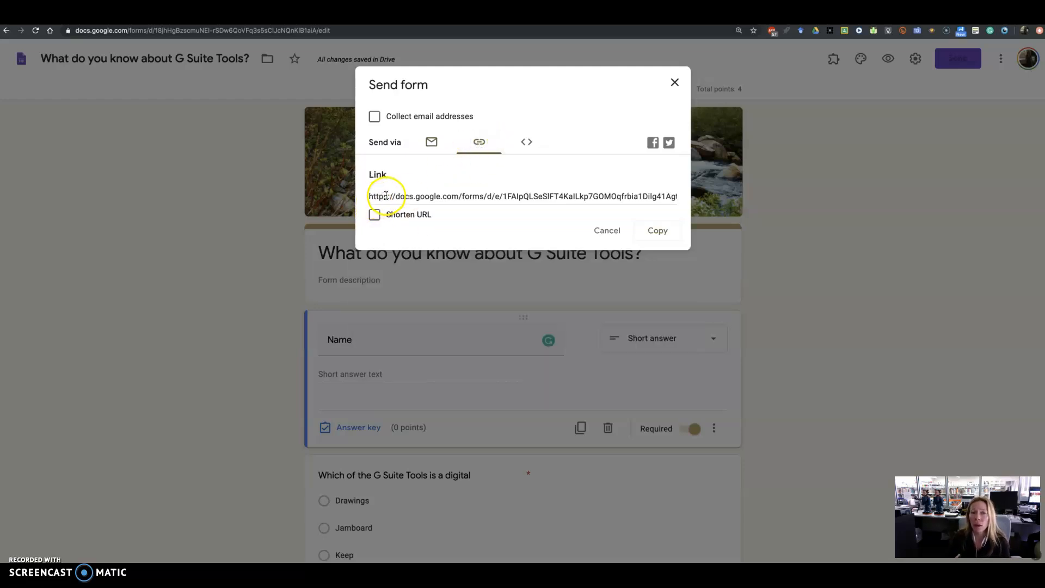
{"action": "left_click", "coordinate": [526, 143]}
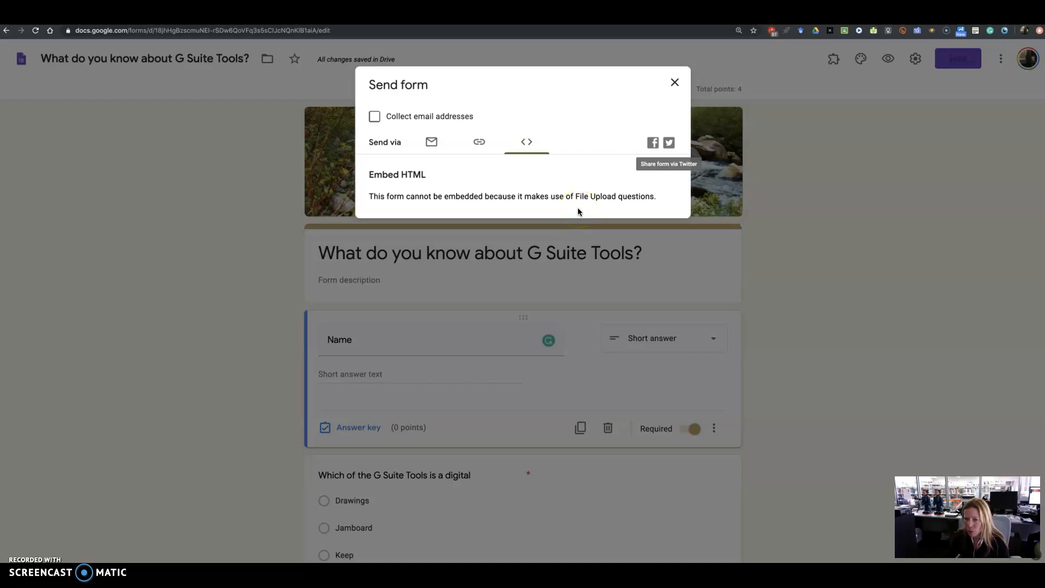
Step: Select the form's share link, try the Shorten URL option, and cancel sending the form
{"action": "left_click", "coordinate": [480, 144]}
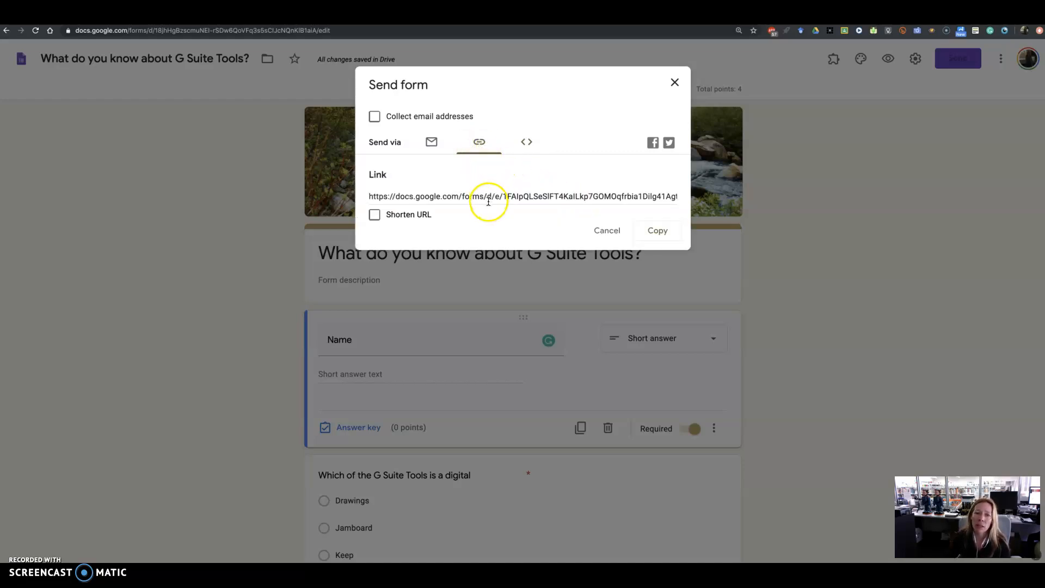
{"action": "left_click", "coordinate": [488, 202]}
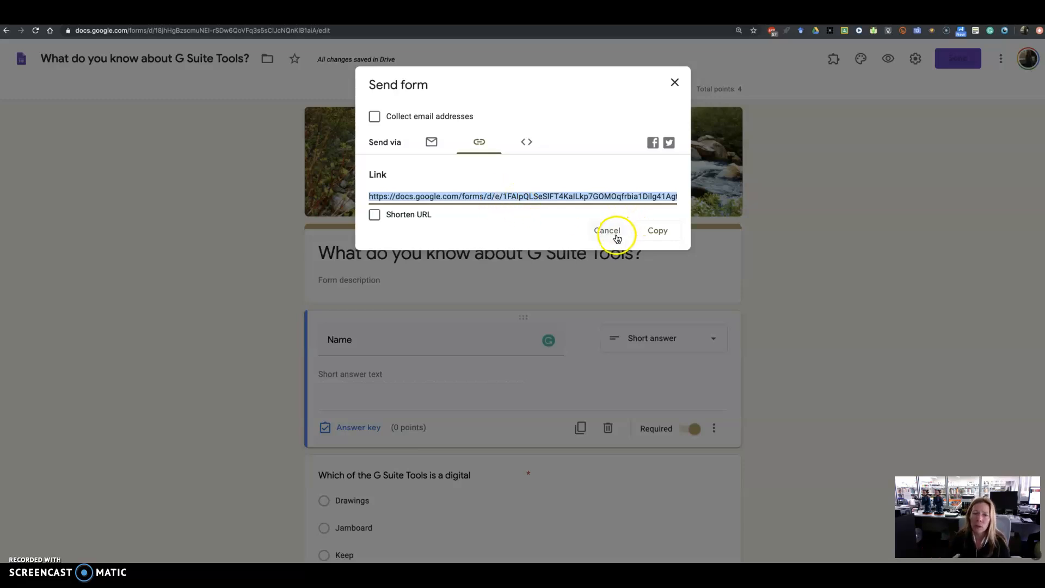
{"action": "left_click", "coordinate": [374, 216]}
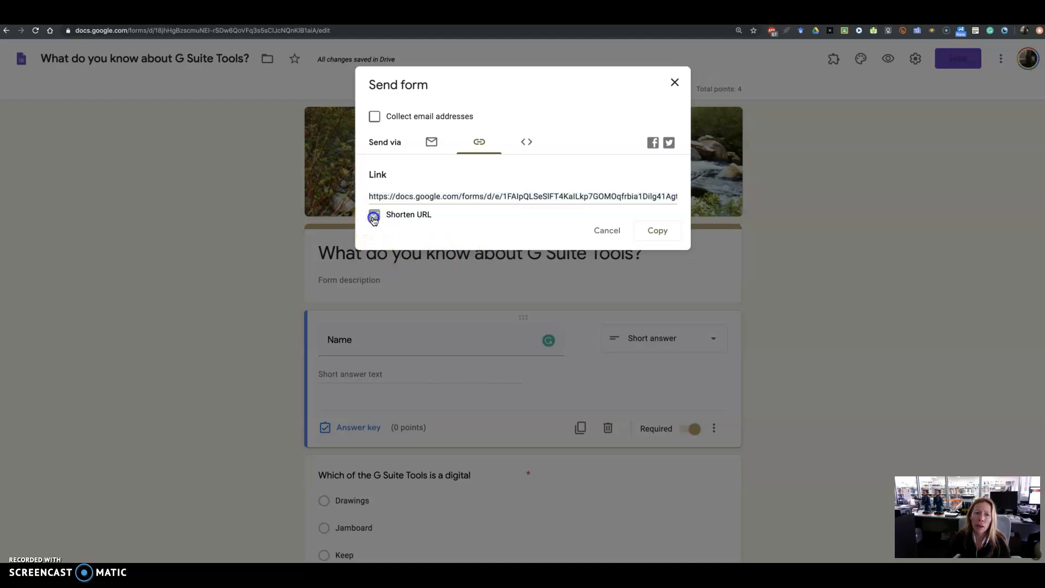
{"action": "left_click", "coordinate": [620, 231]}
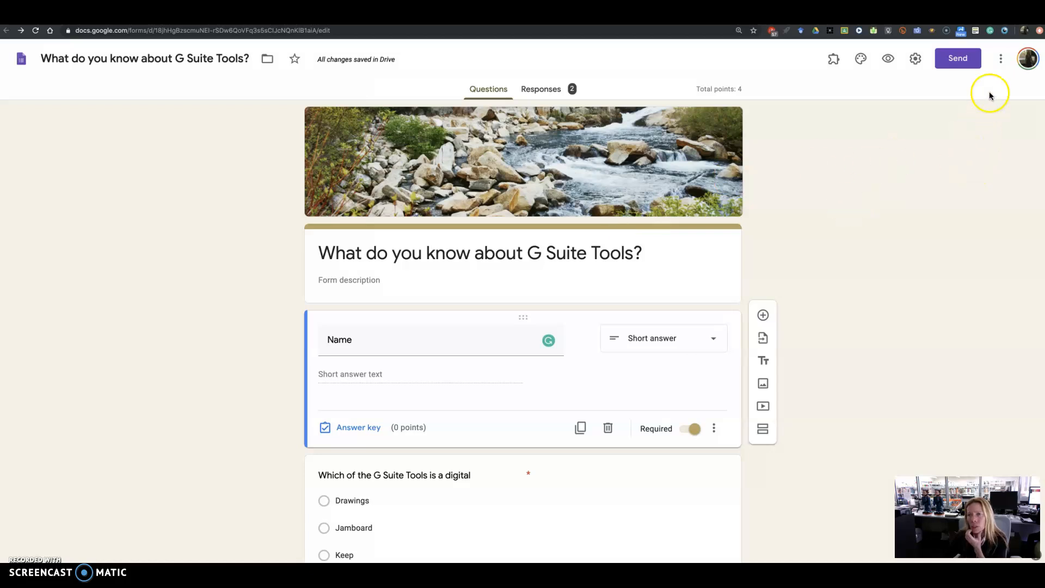
Step: Open the form's additional options
{"action": "left_click", "coordinate": [999, 63]}
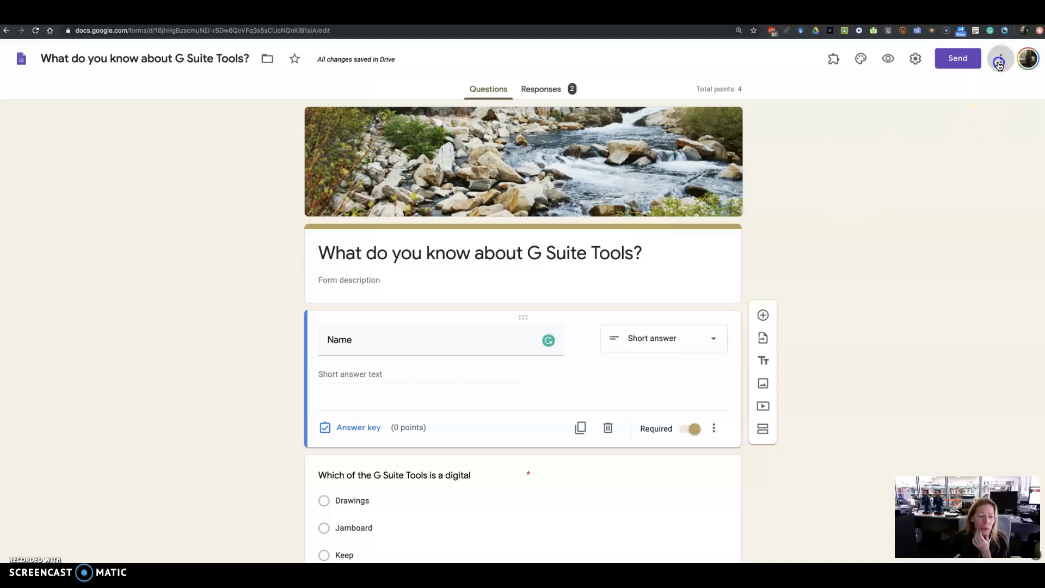